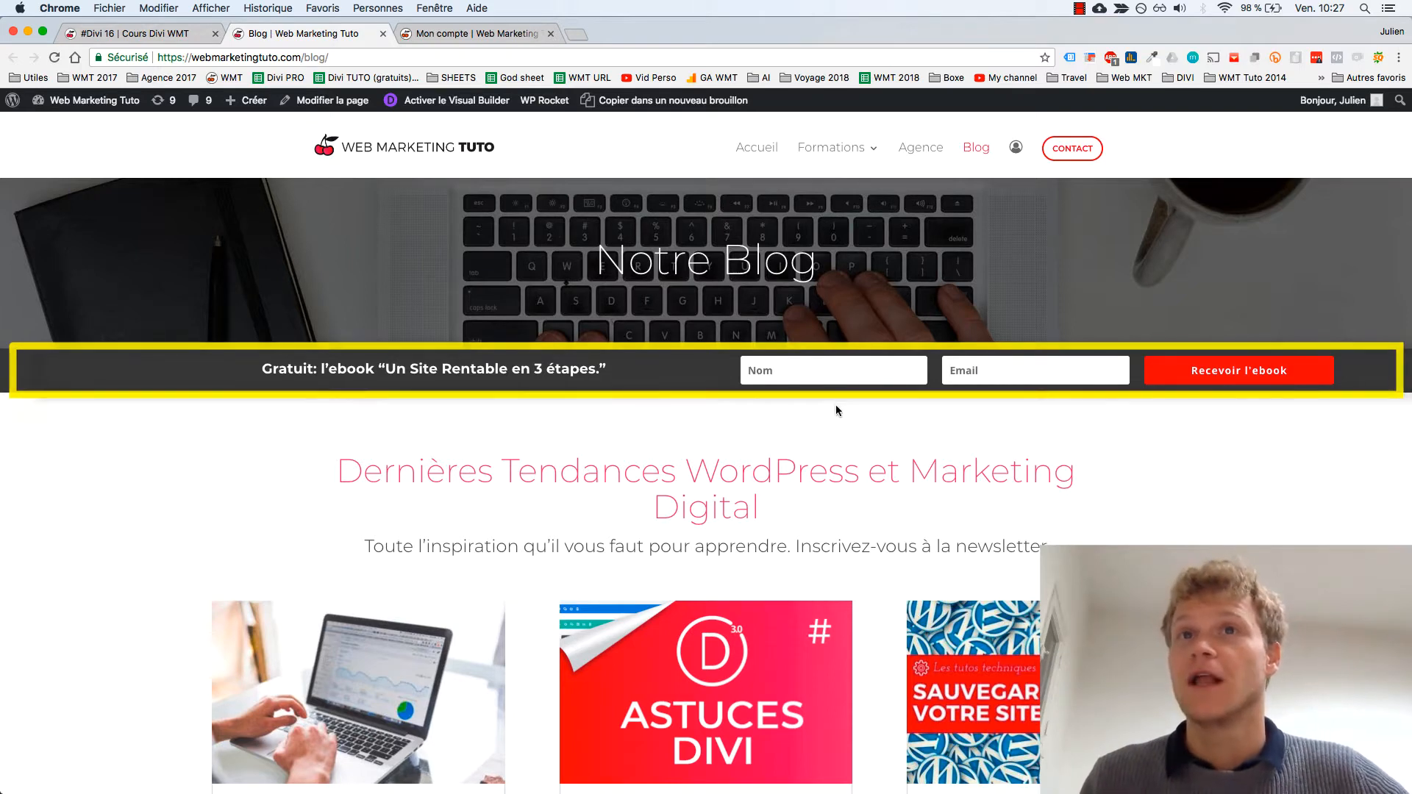
# Review the #Divi 16 demo page and open its ebook sign-up popup from the "Recevoir l'ebook" button, then close it.
pyautogui.click(158, 37)
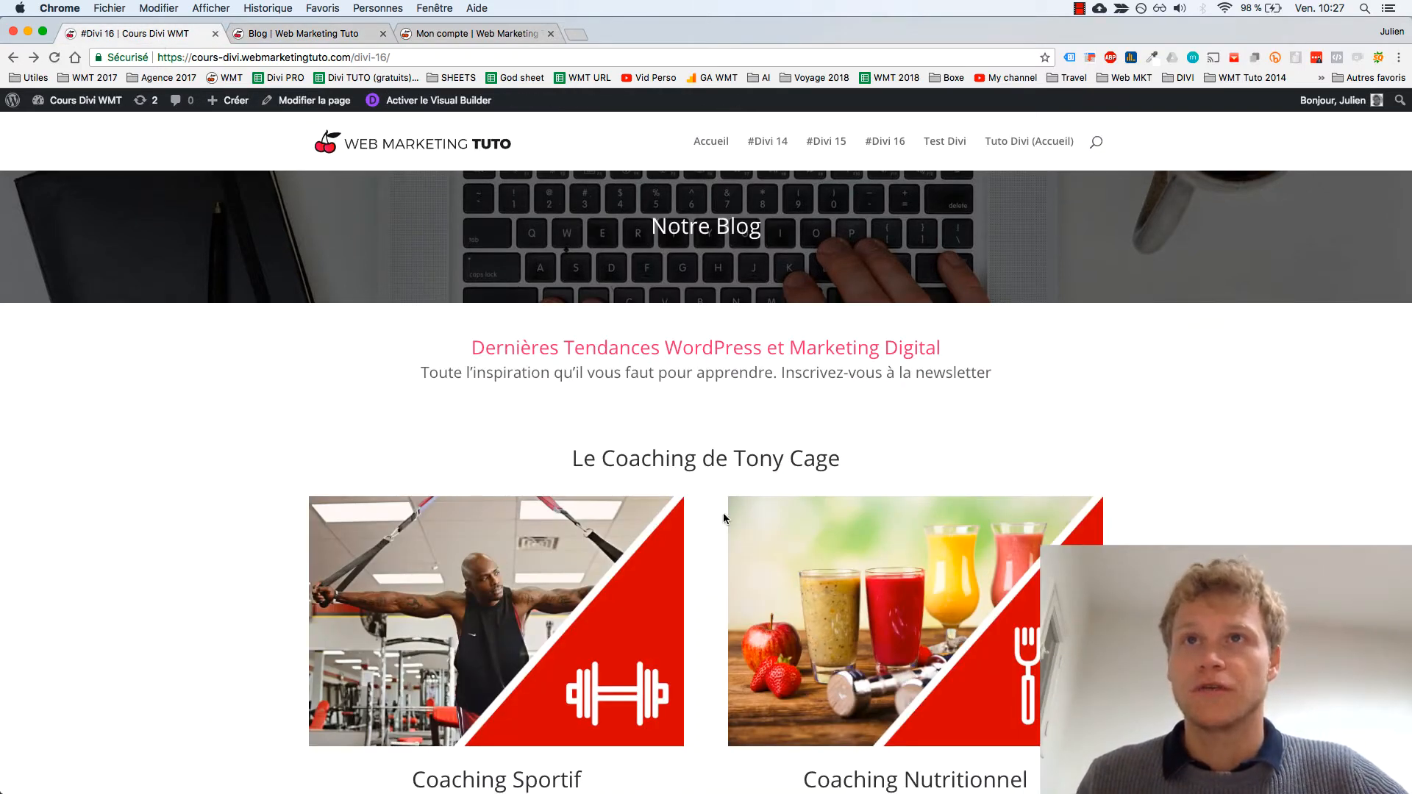
pyautogui.scroll(-2, 723, 518)
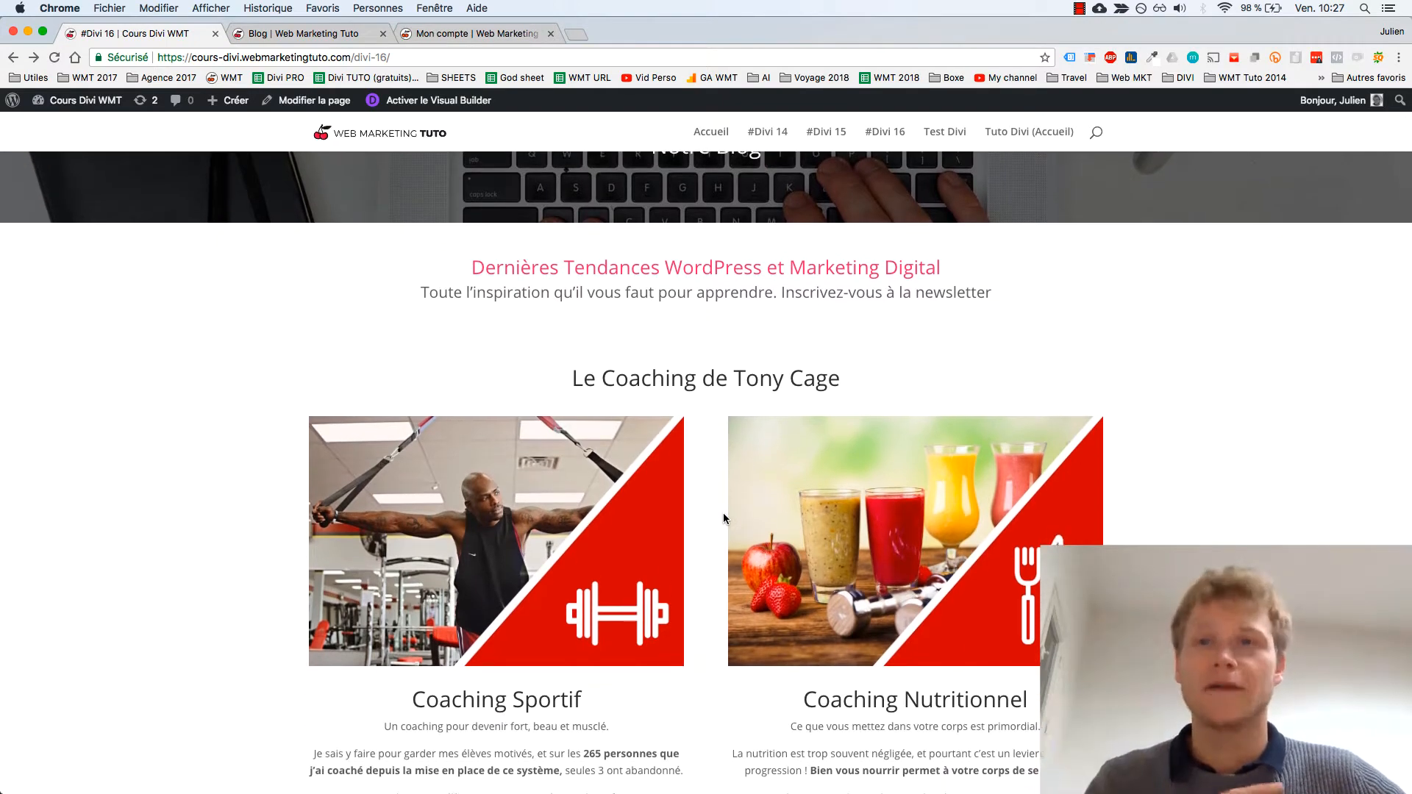
pyautogui.scroll(-5, 722, 513)
pyautogui.scroll(-5, 868, 496)
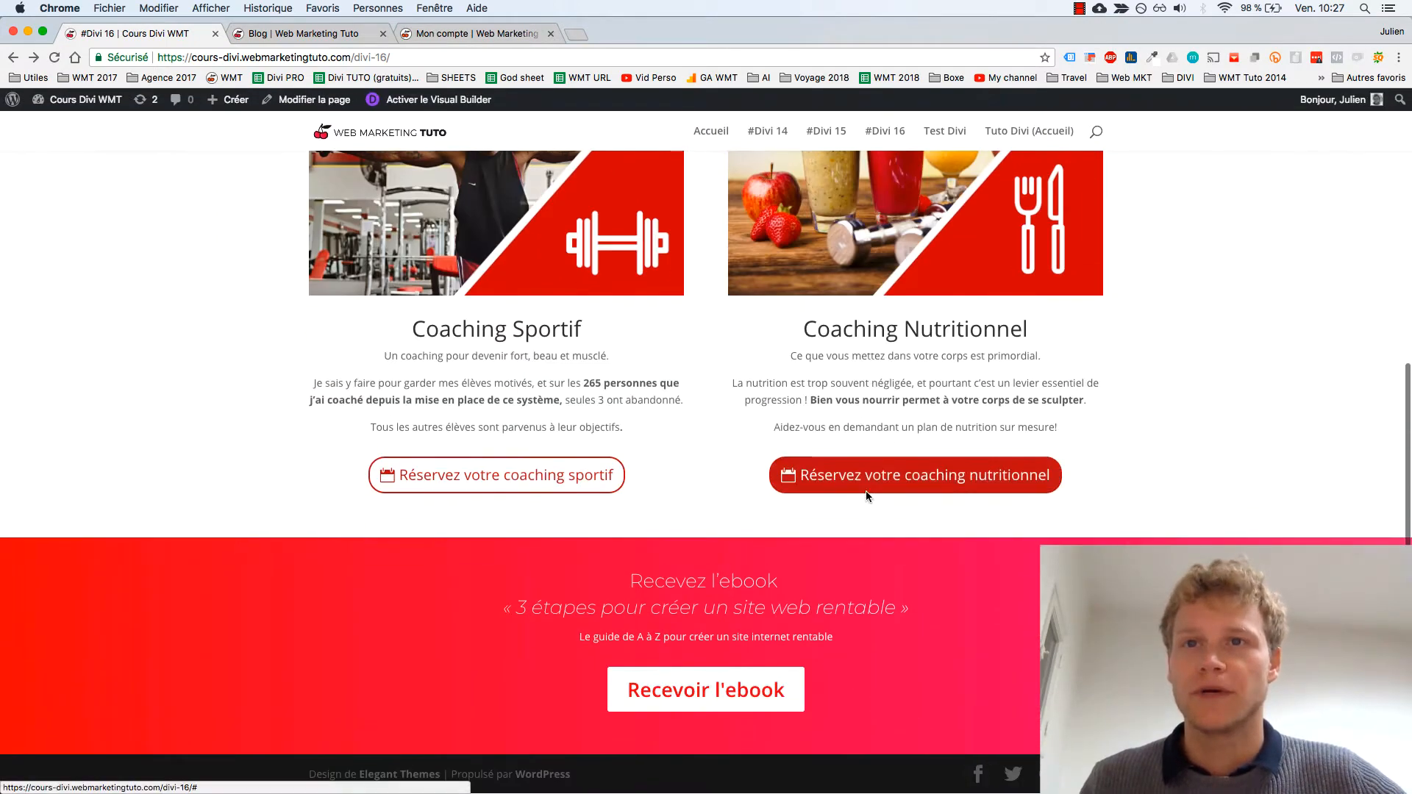
pyautogui.click(702, 691)
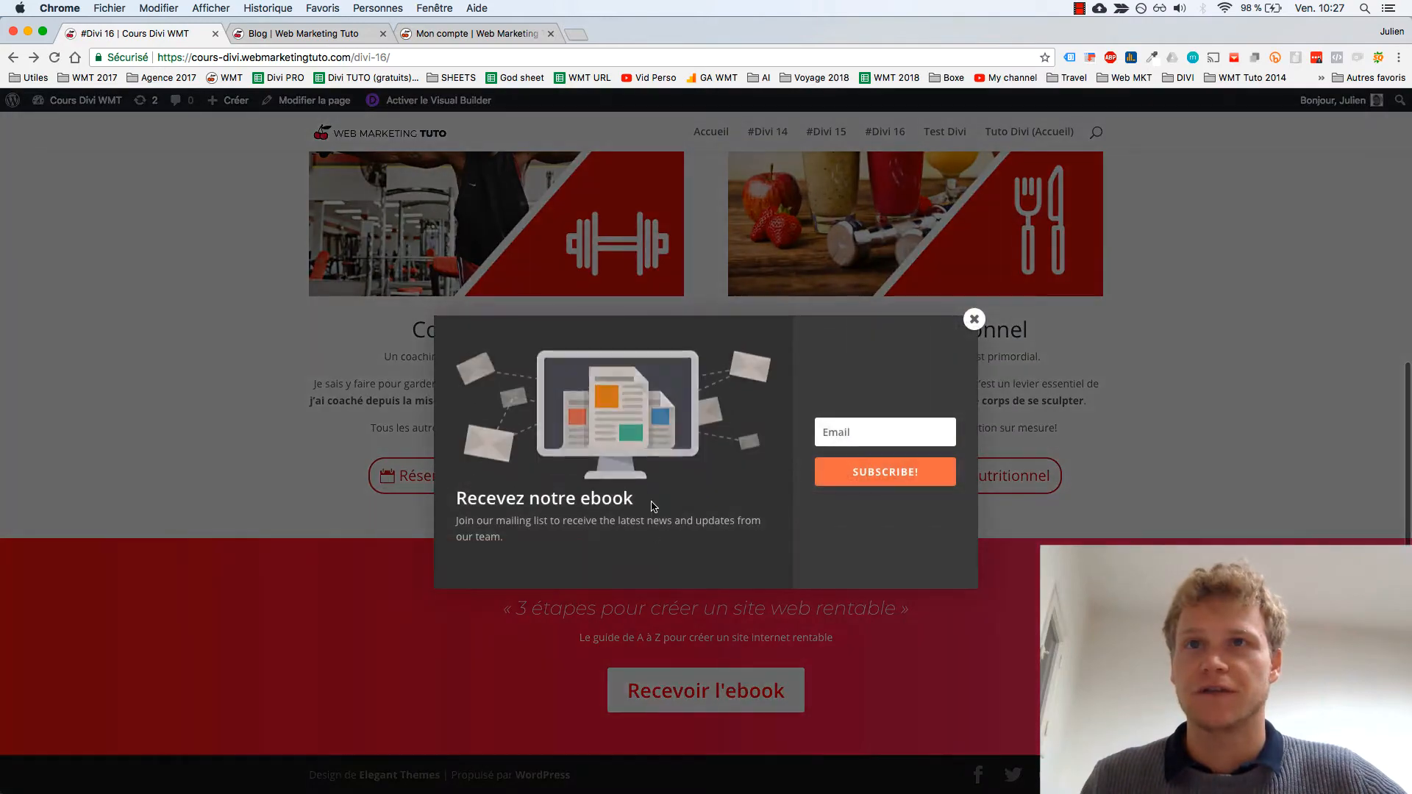
pyautogui.click(973, 319)
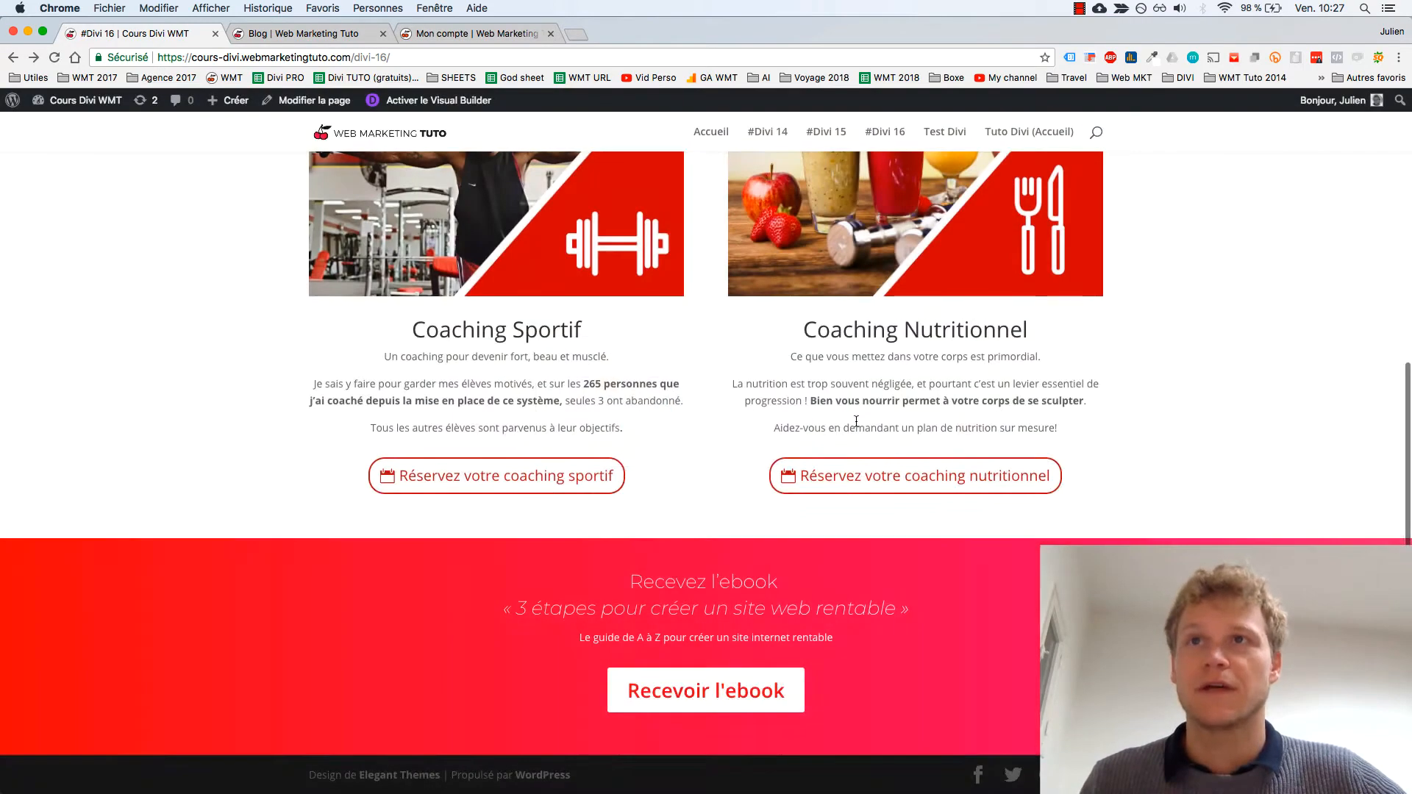
pyautogui.scroll(5, 853, 417)
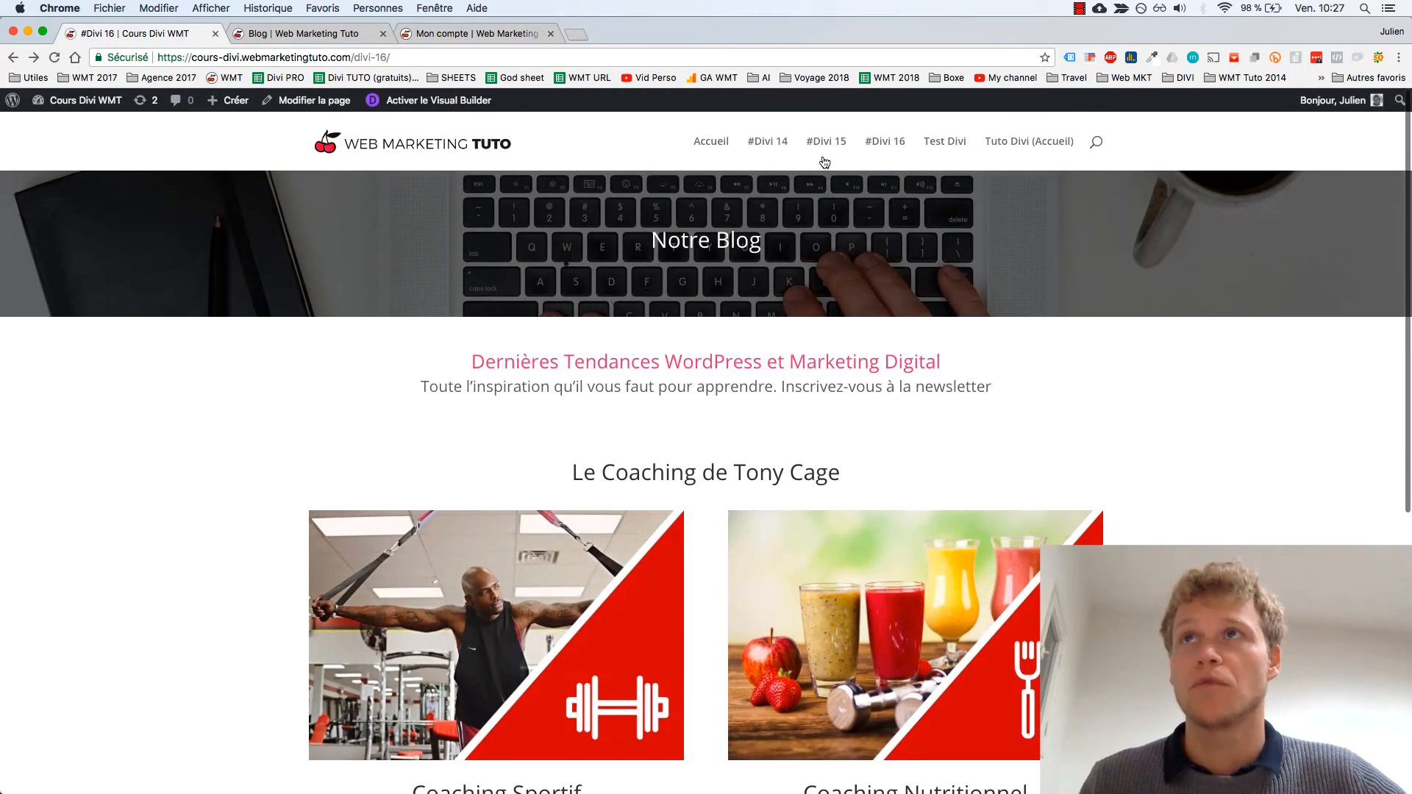
# Open the Test Divi page in the Visual Builder and insert a Bouton module in a new row below the intro text.
pyautogui.click(938, 147)
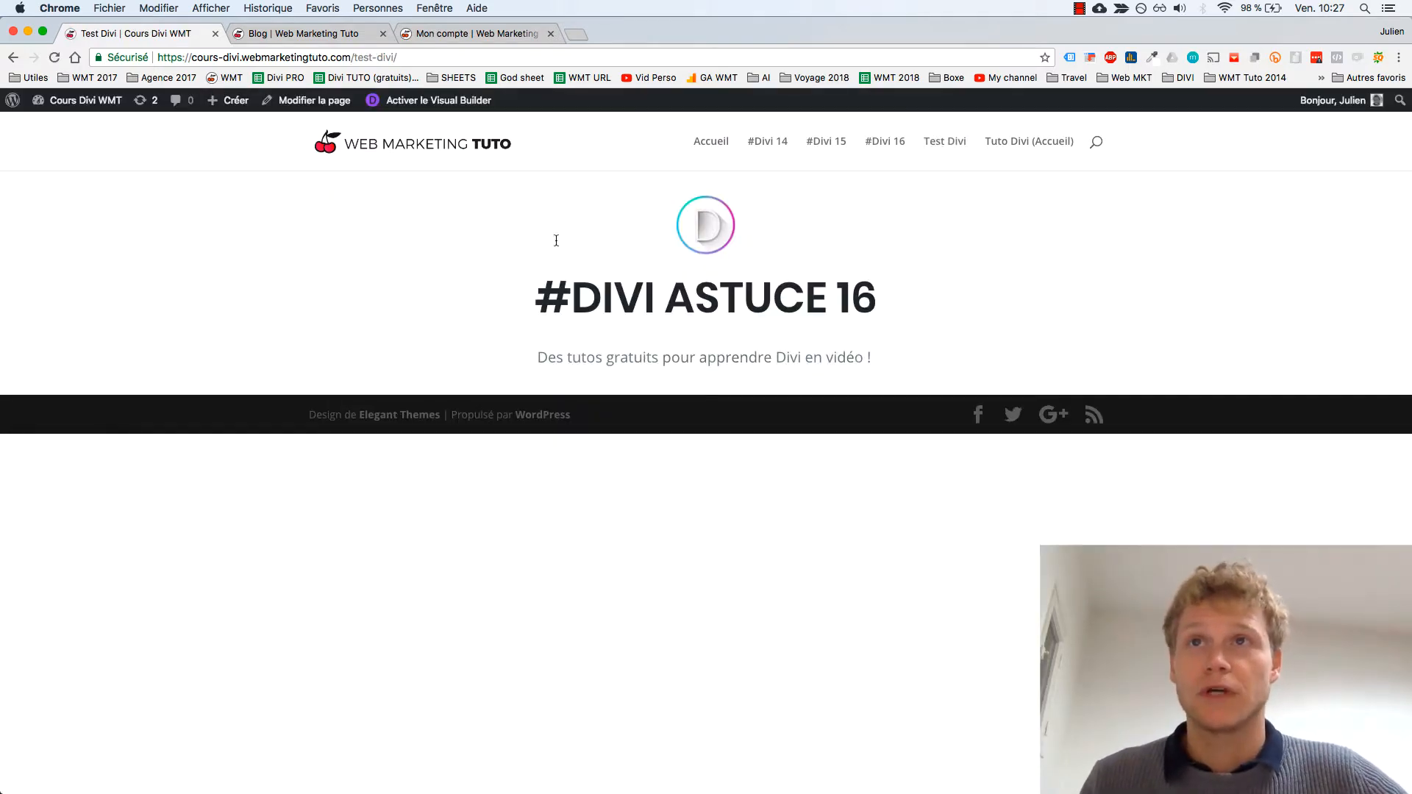
pyautogui.click(424, 105)
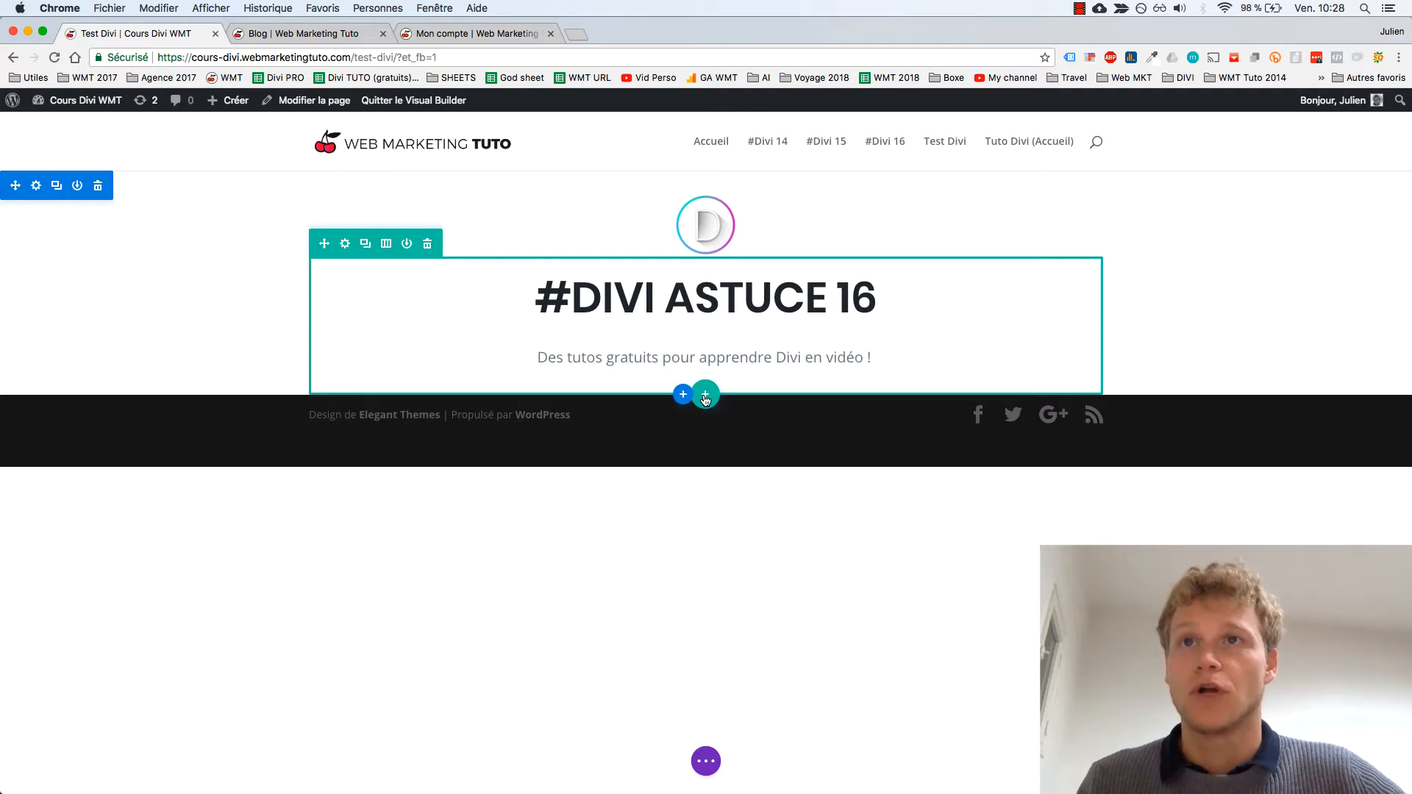
pyautogui.click(705, 399)
pyautogui.click(626, 240)
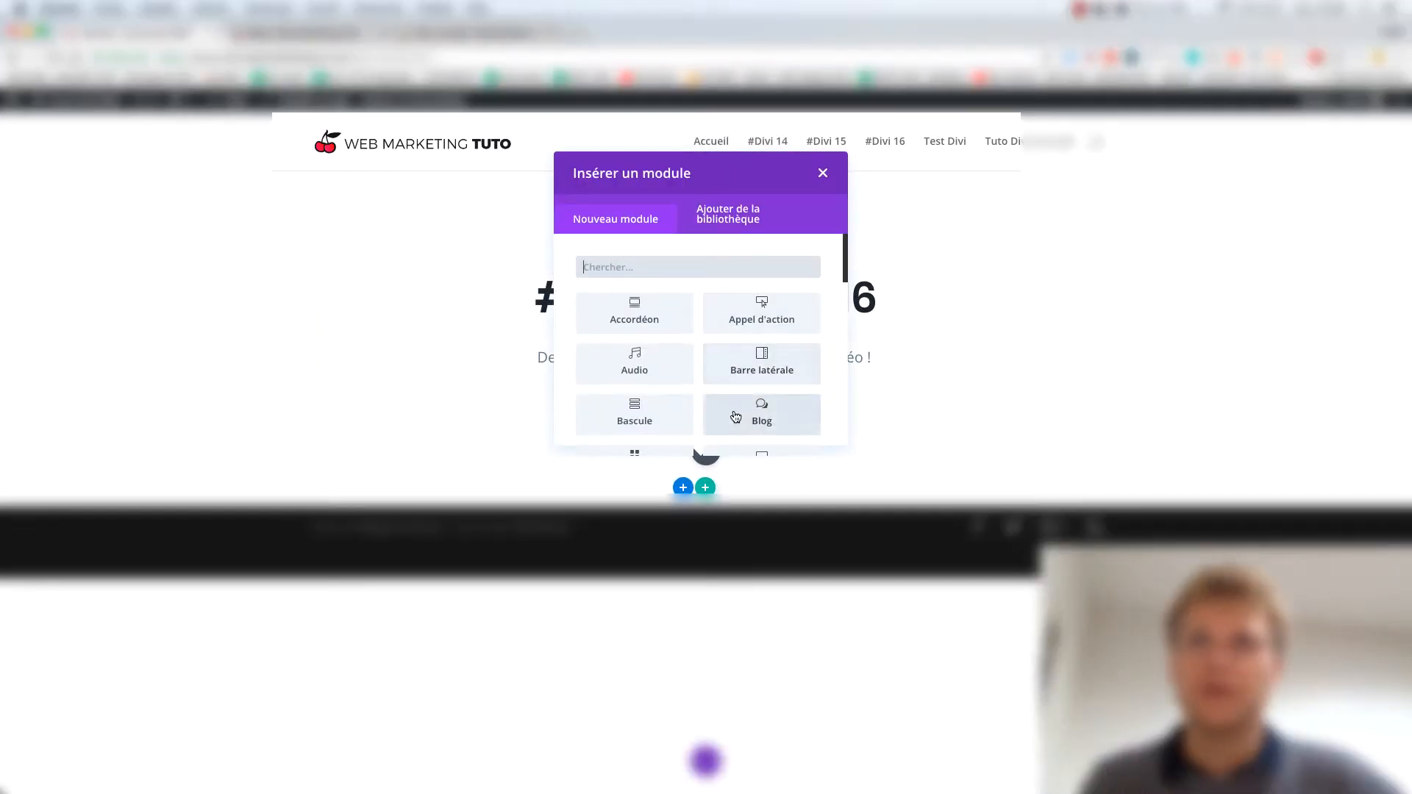
pyautogui.scroll(-2, 712, 359)
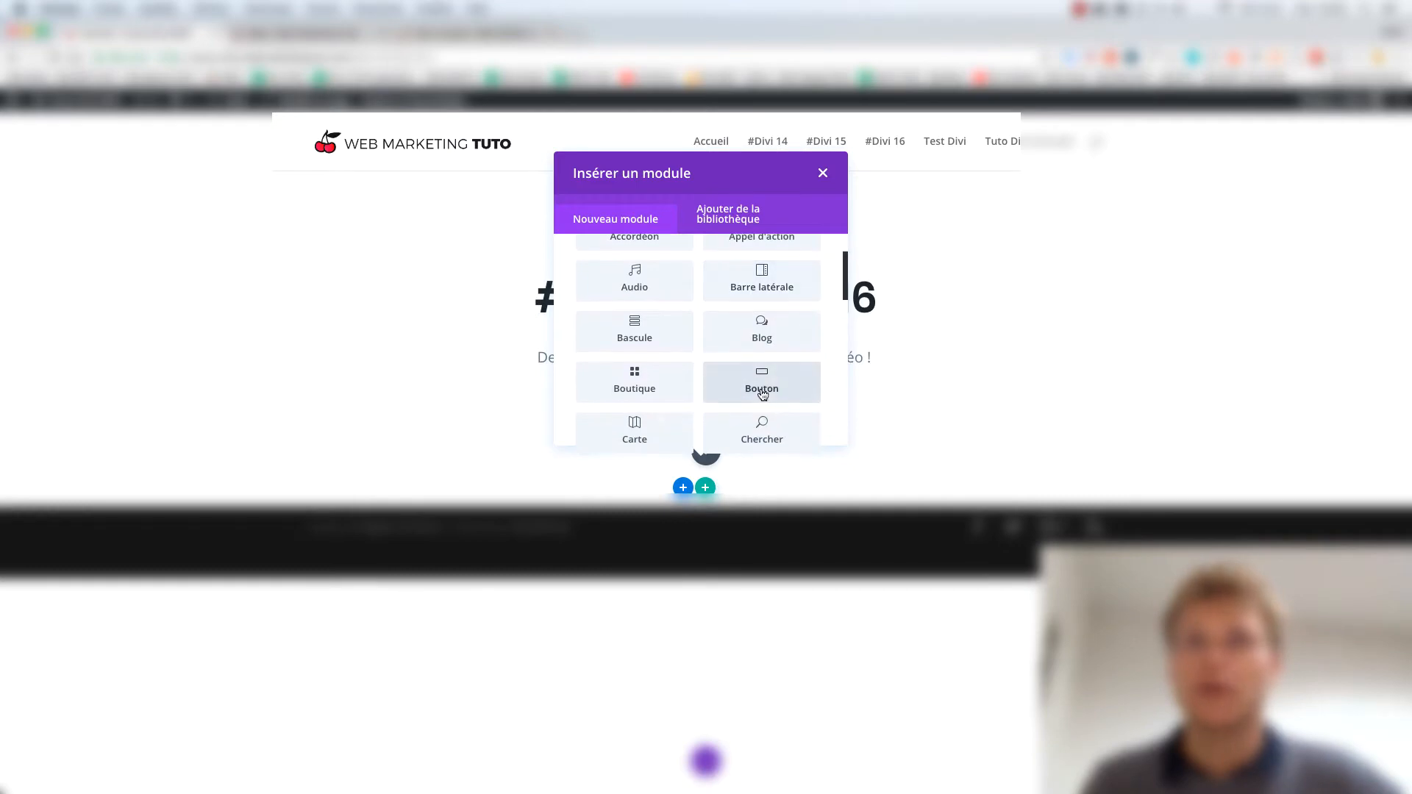
pyautogui.click(763, 395)
# Set the button text to "Cliquez ici pour vous inscrire".
pyautogui.click(798, 328)
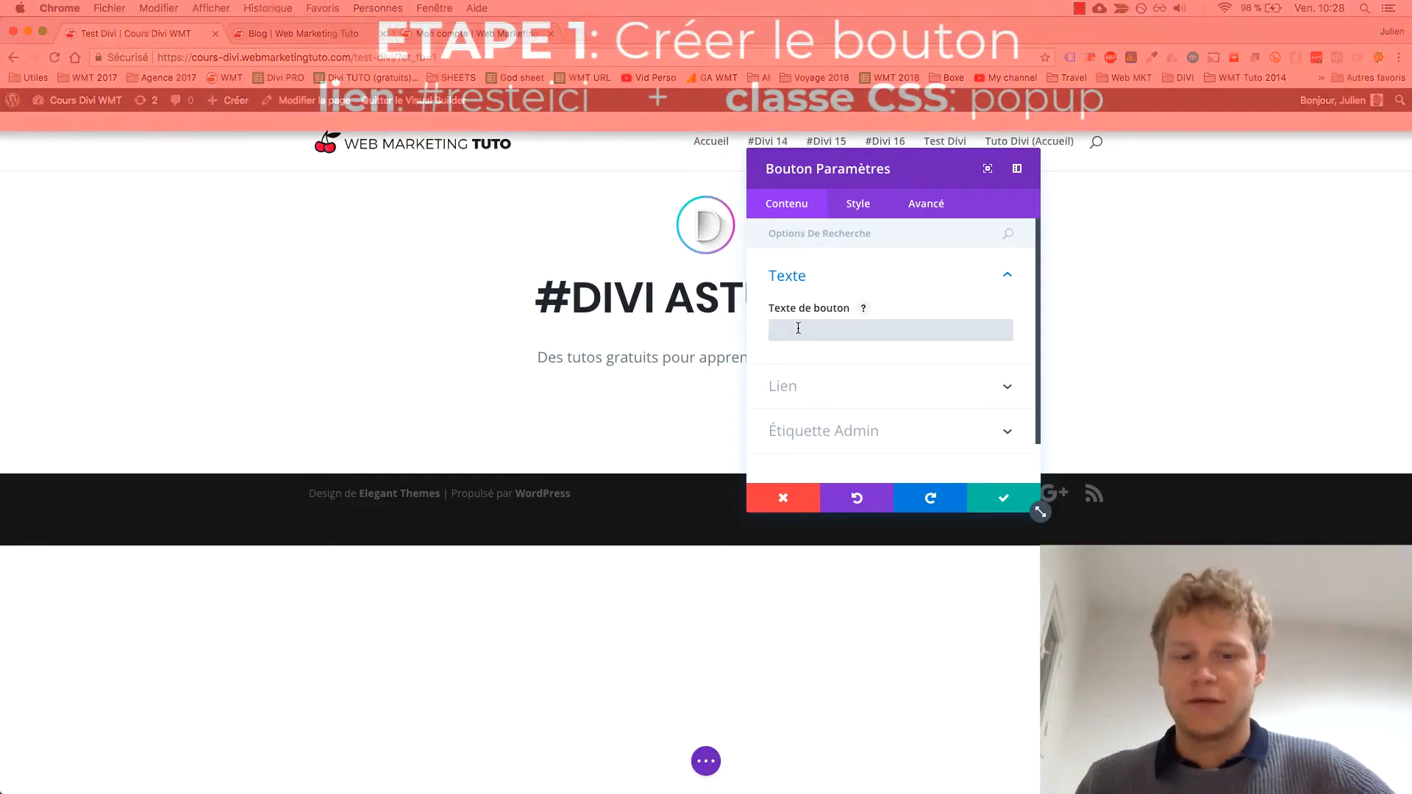
pyautogui.write('Cliquez ici ')
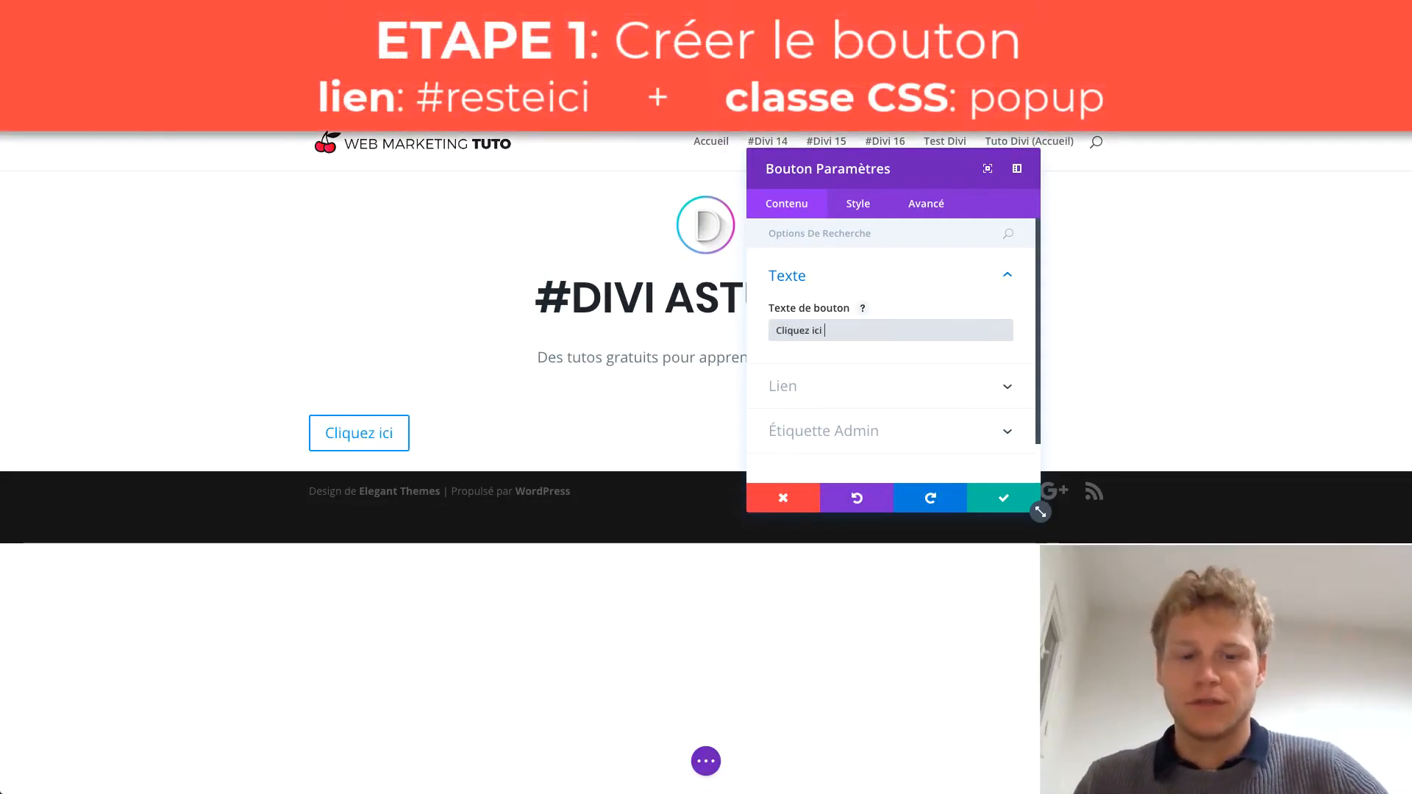
pyautogui.write('pour ovus i')
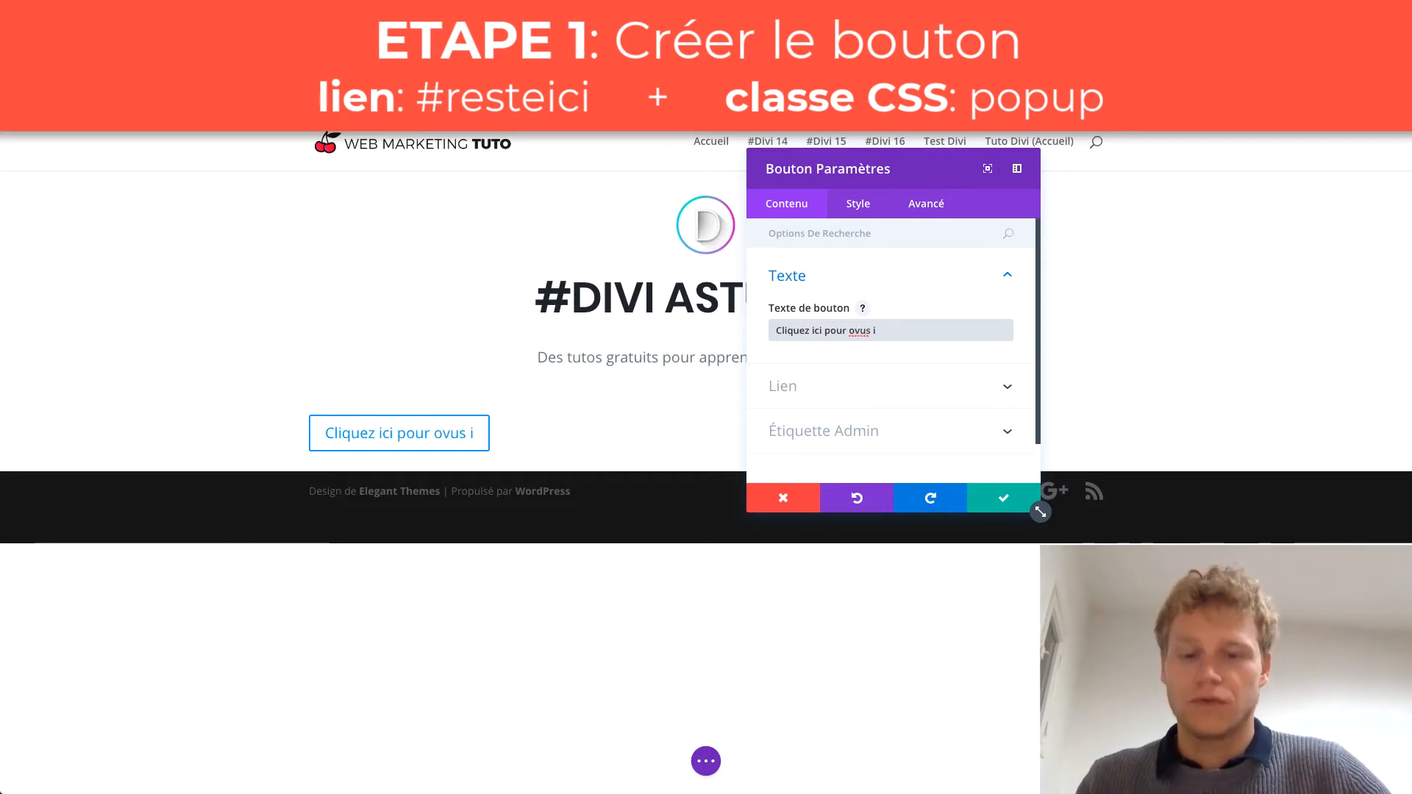
pyautogui.write('nscrire')
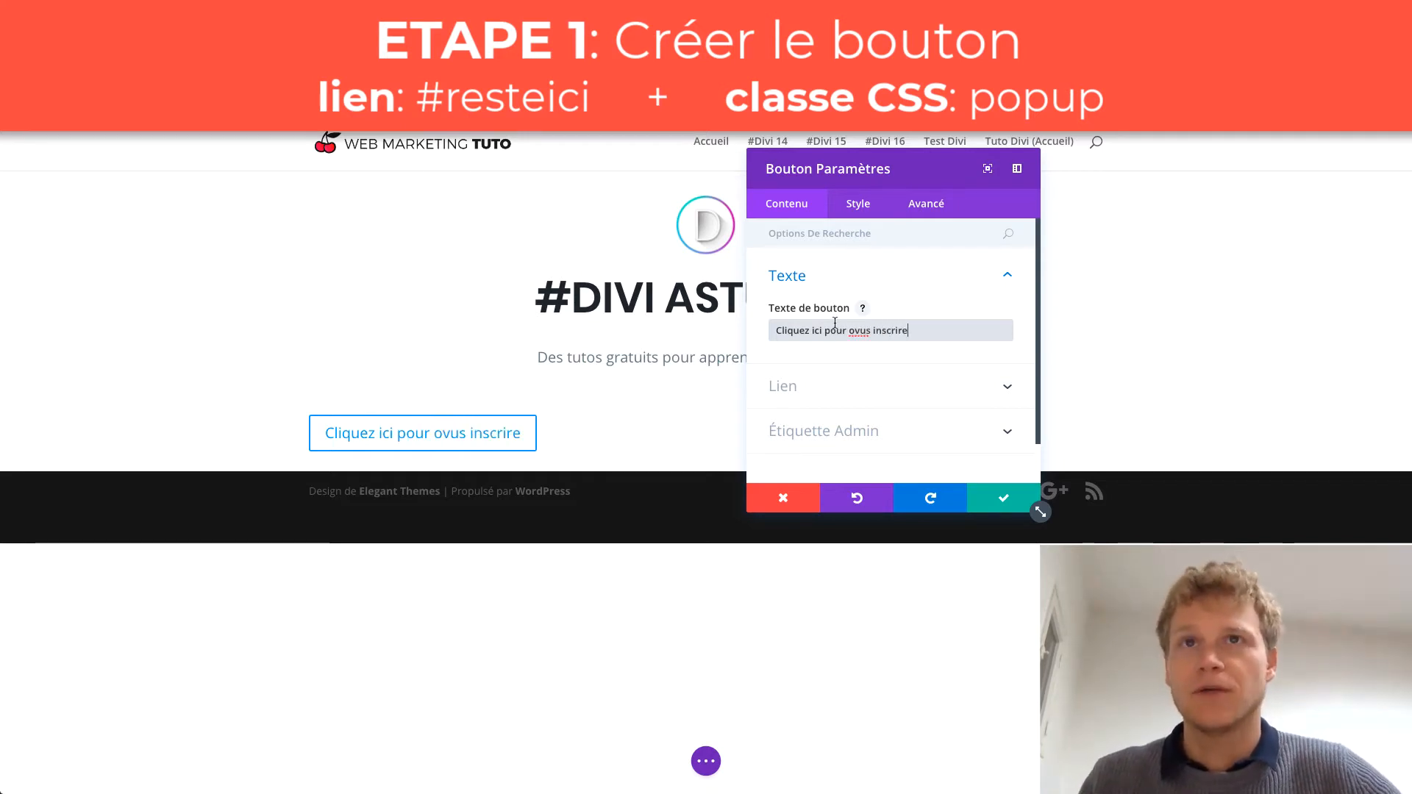
pyautogui.doubleClick(854, 331)
pyautogui.write('vous')
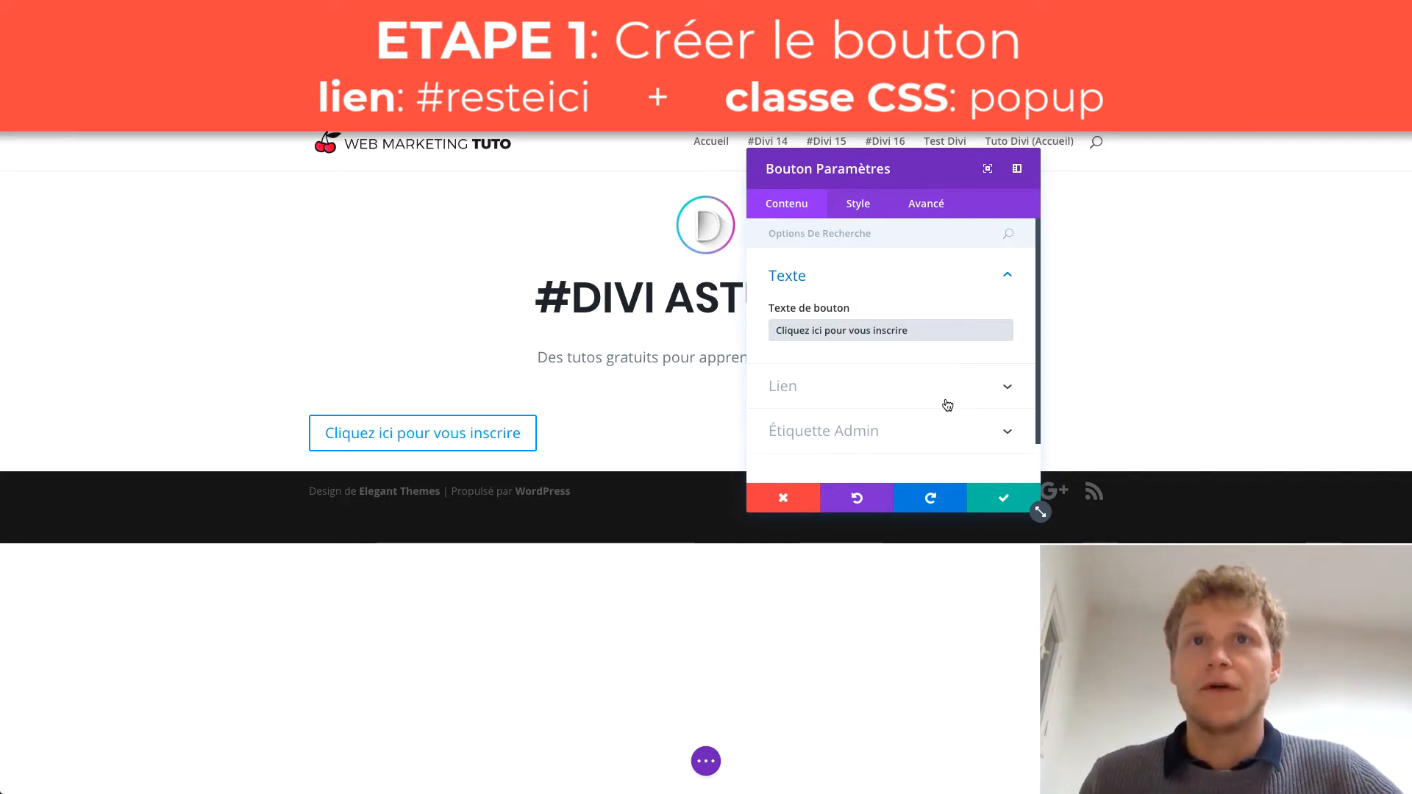
# Switch to the presentation and review the slides on the popup steps, the MailChimp connection and the newsletter list.
pyautogui.hotkey('ctrl', 'Right')
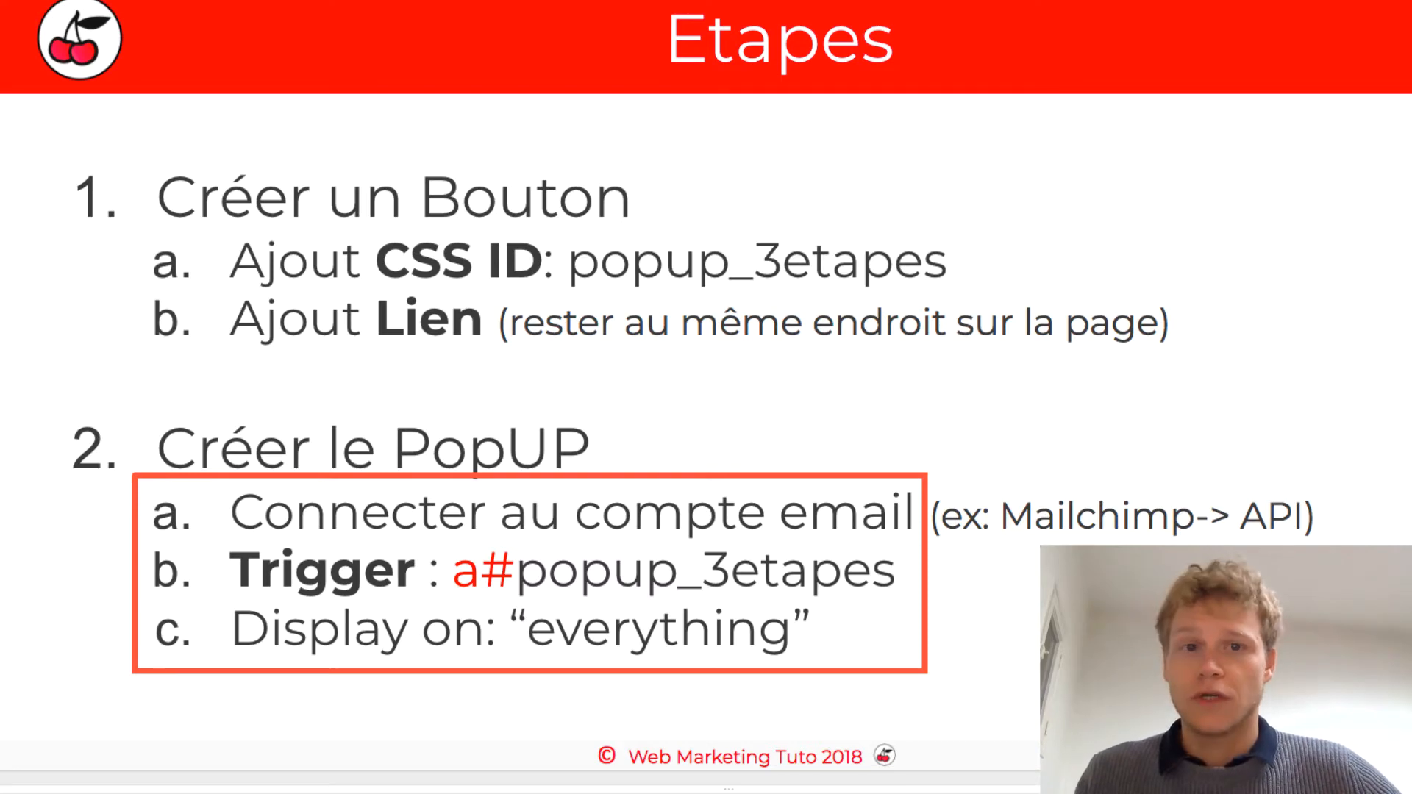
pyautogui.press('Down')
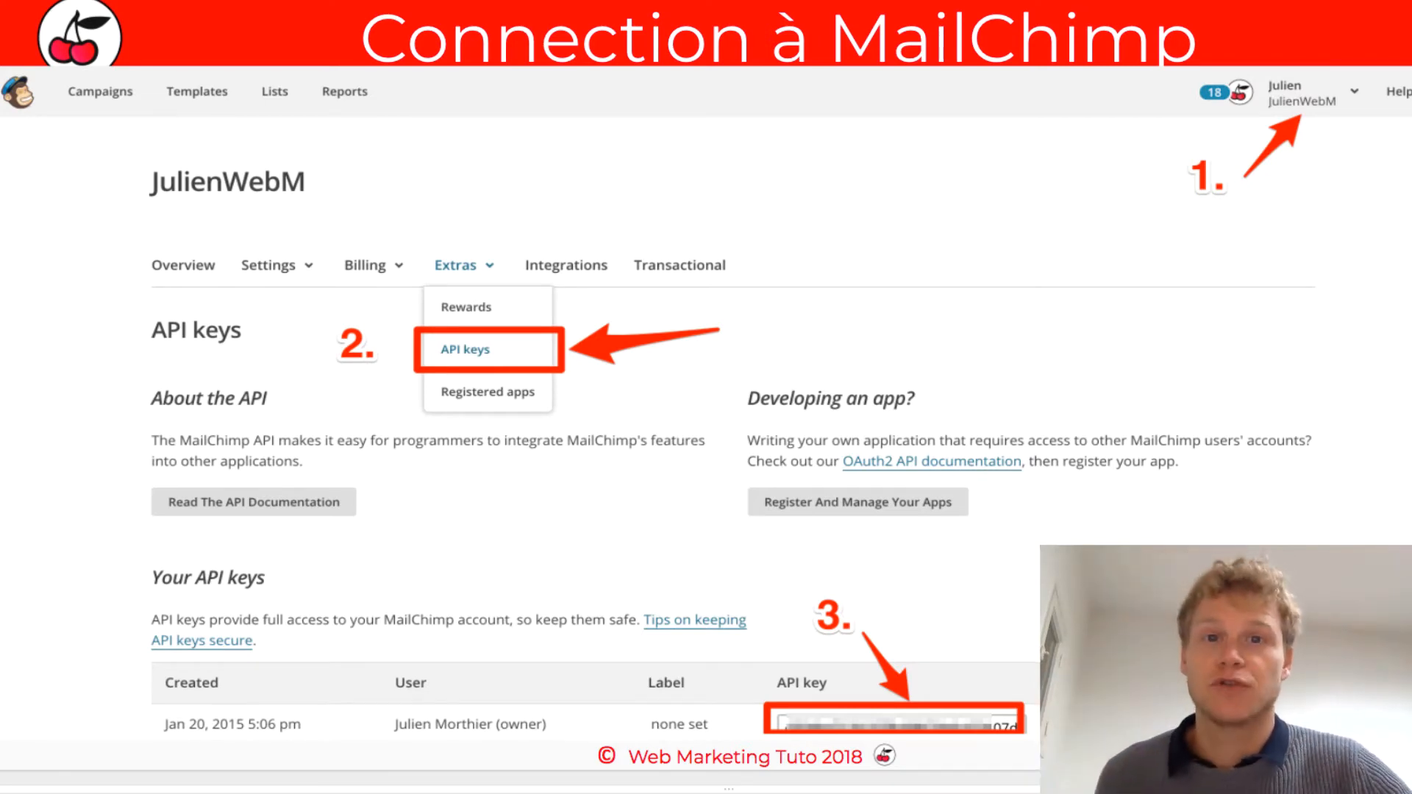
pyautogui.press('Up')
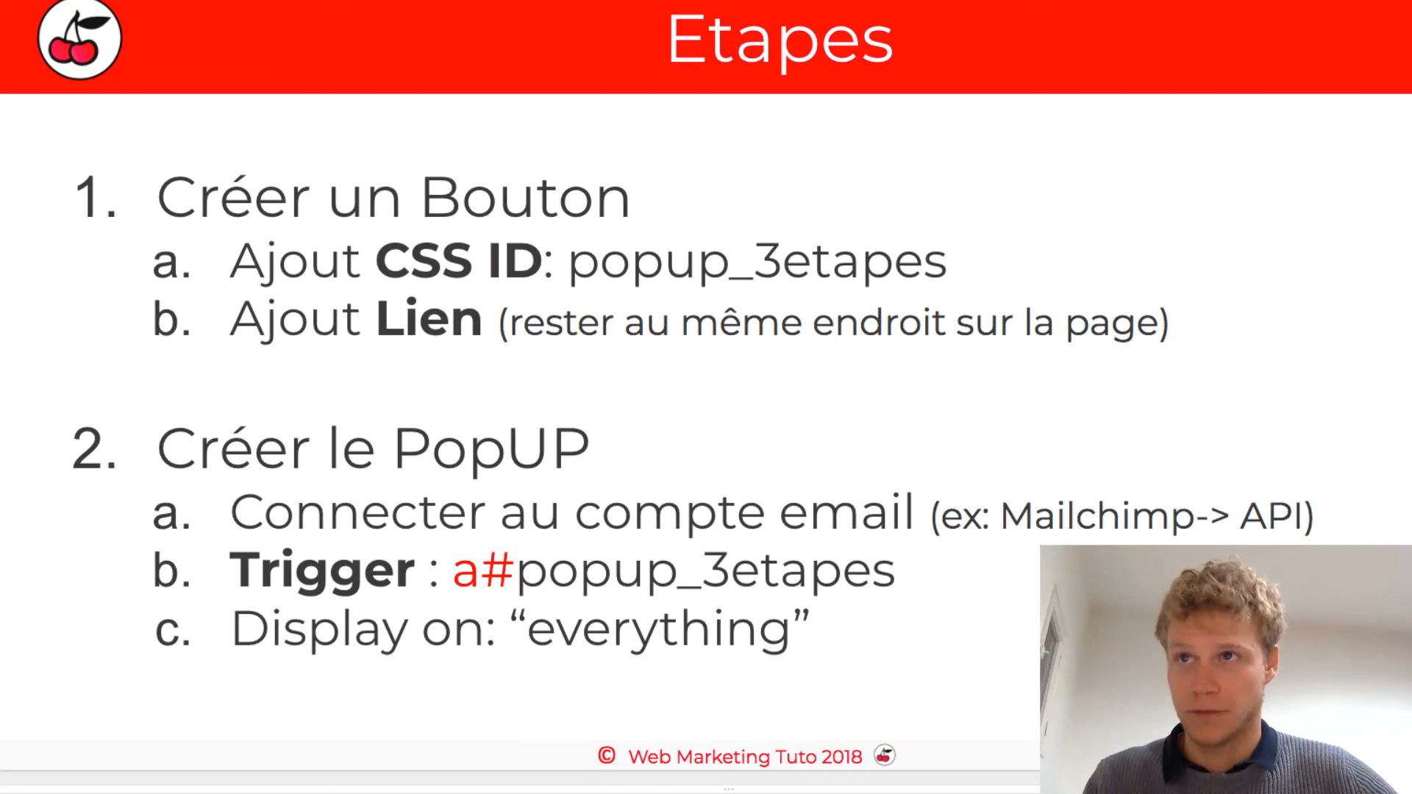
pyautogui.press('Up')
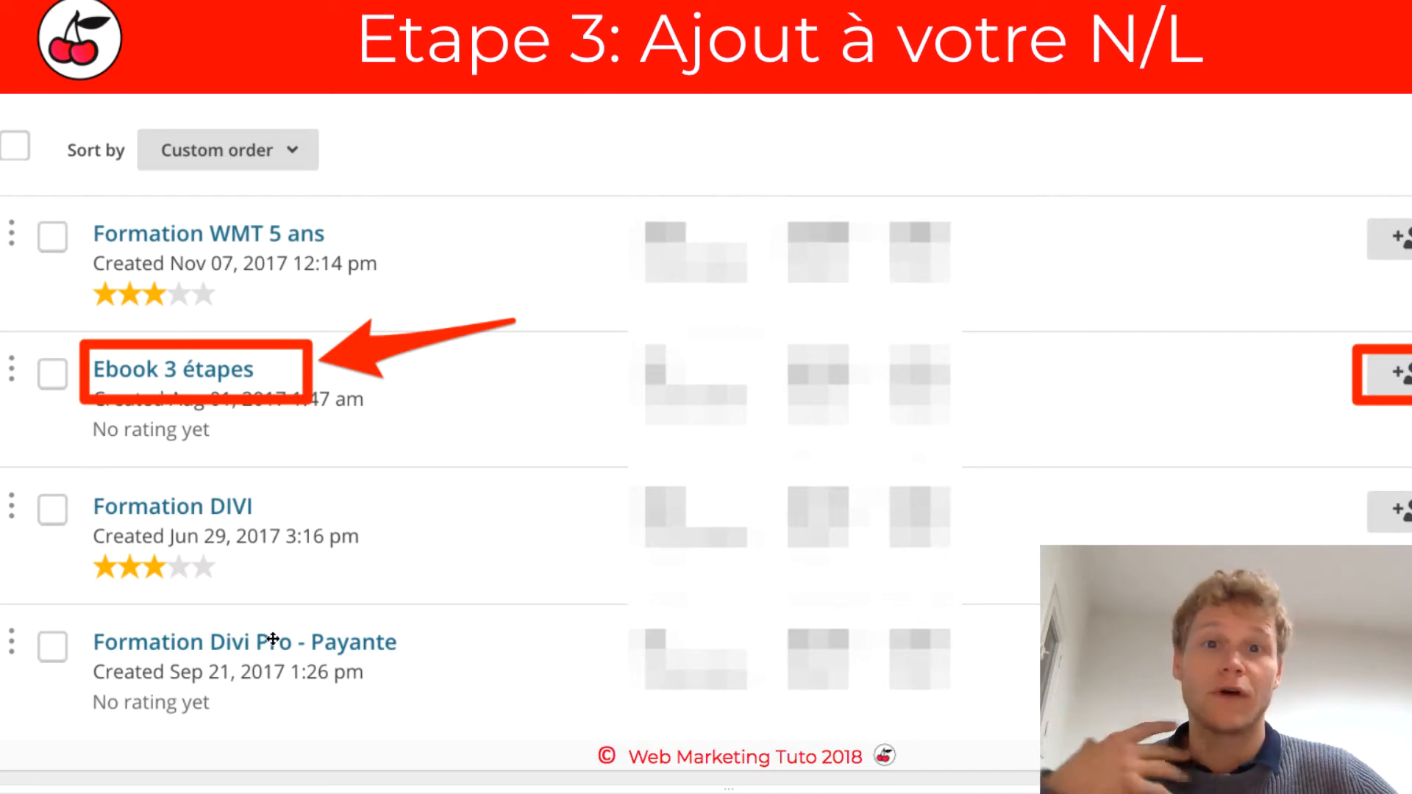
pyautogui.press('Down')
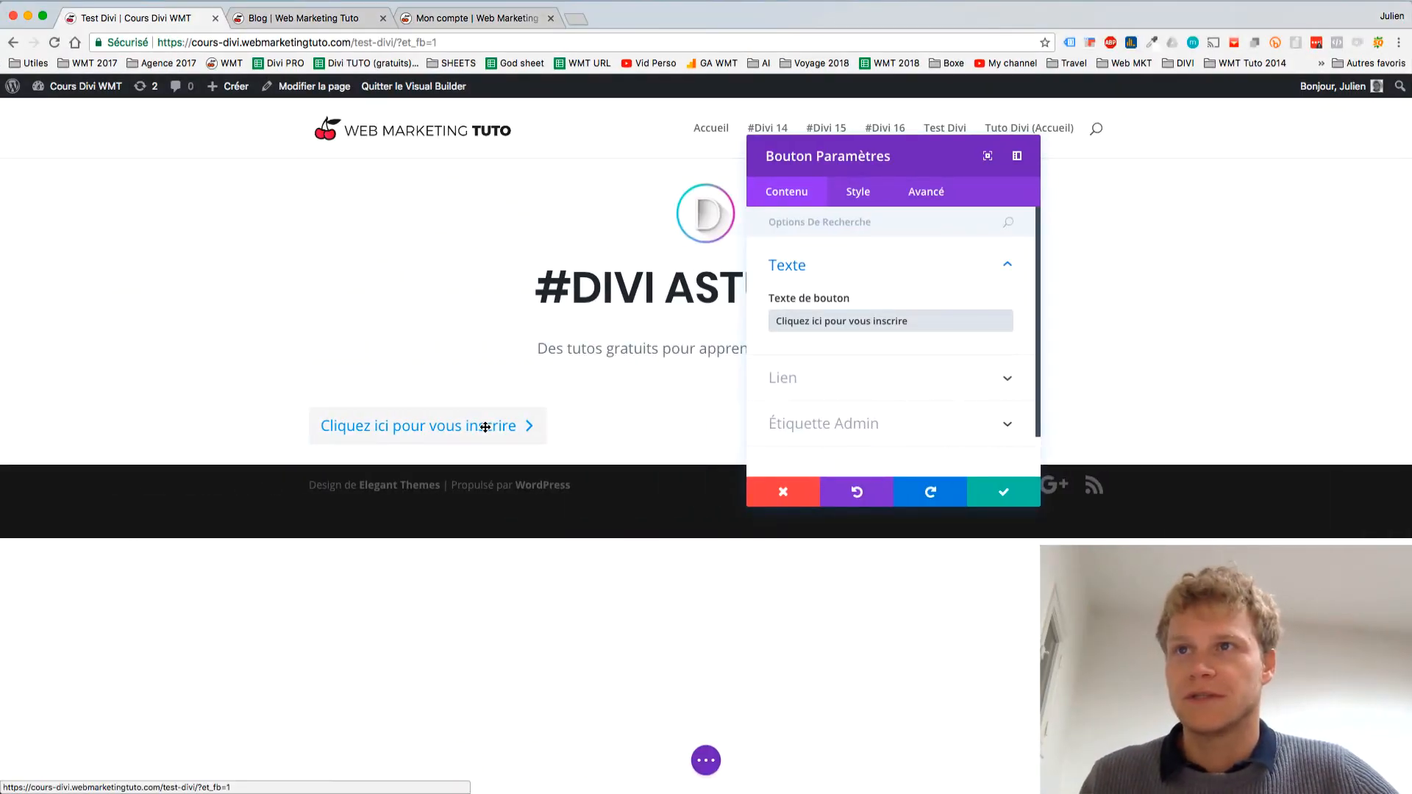
# Set the button's link URL to #resteici.
pyautogui.click(849, 370)
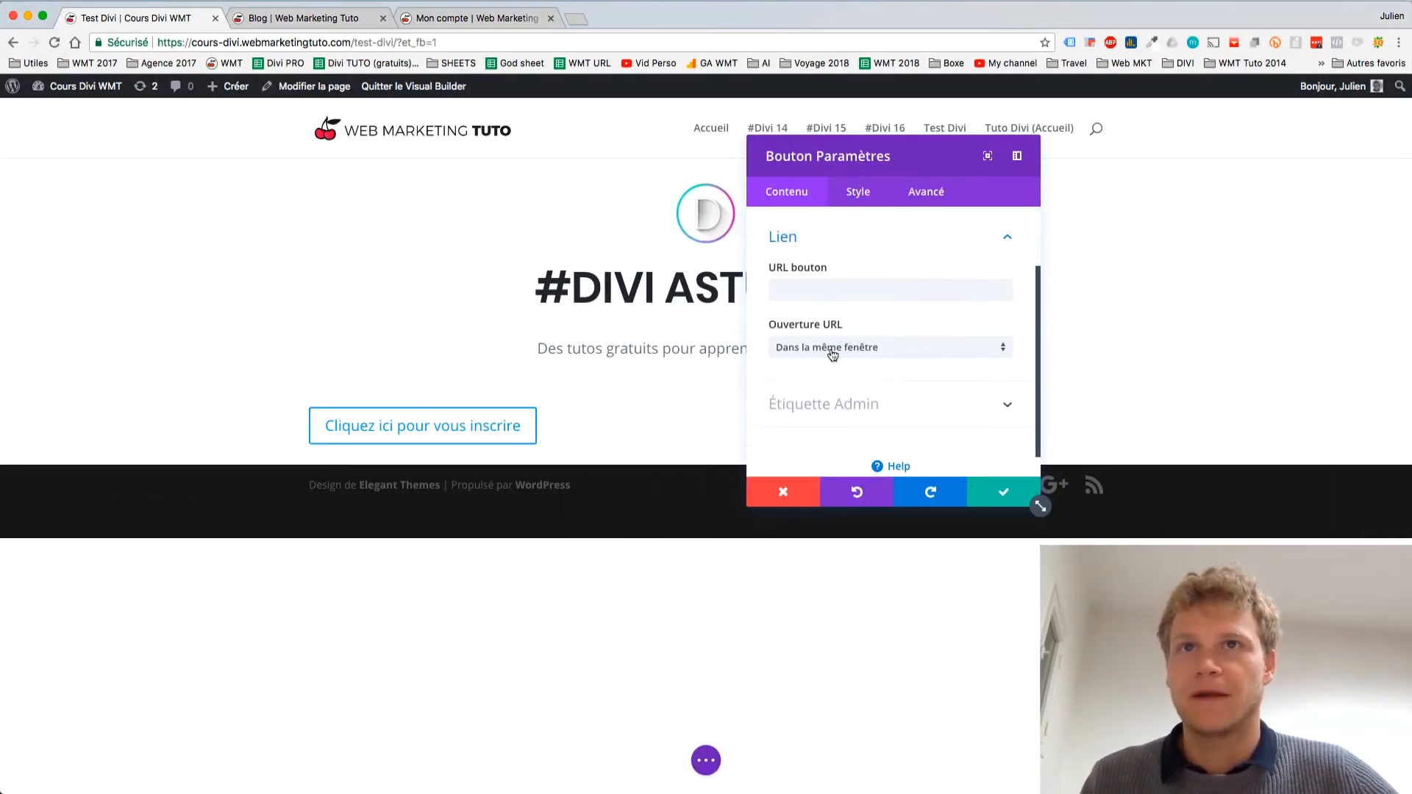
pyautogui.click(792, 293)
pyautogui.write('#resteici')
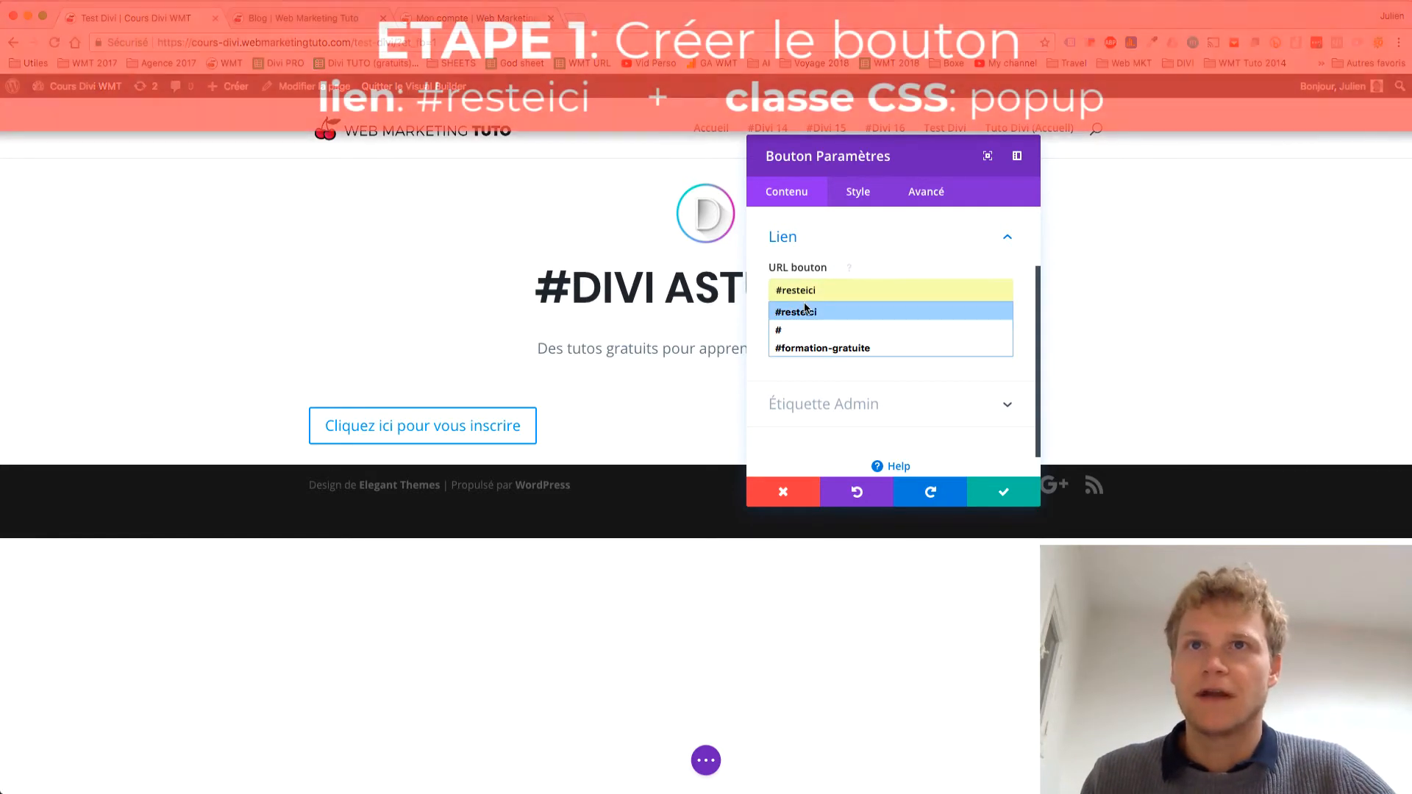
pyautogui.click(806, 311)
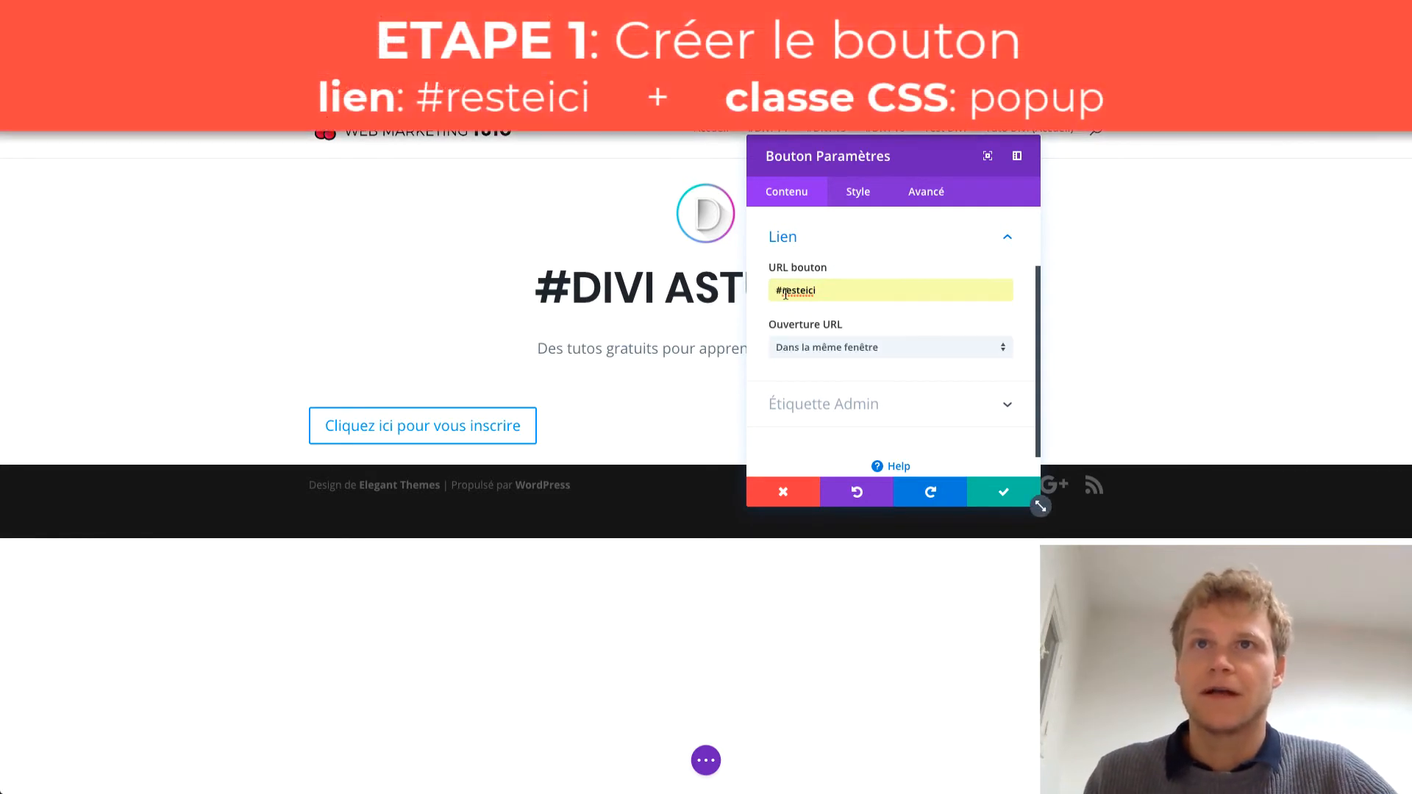
pyautogui.moveTo(783, 292); pyautogui.dragTo(837, 292)
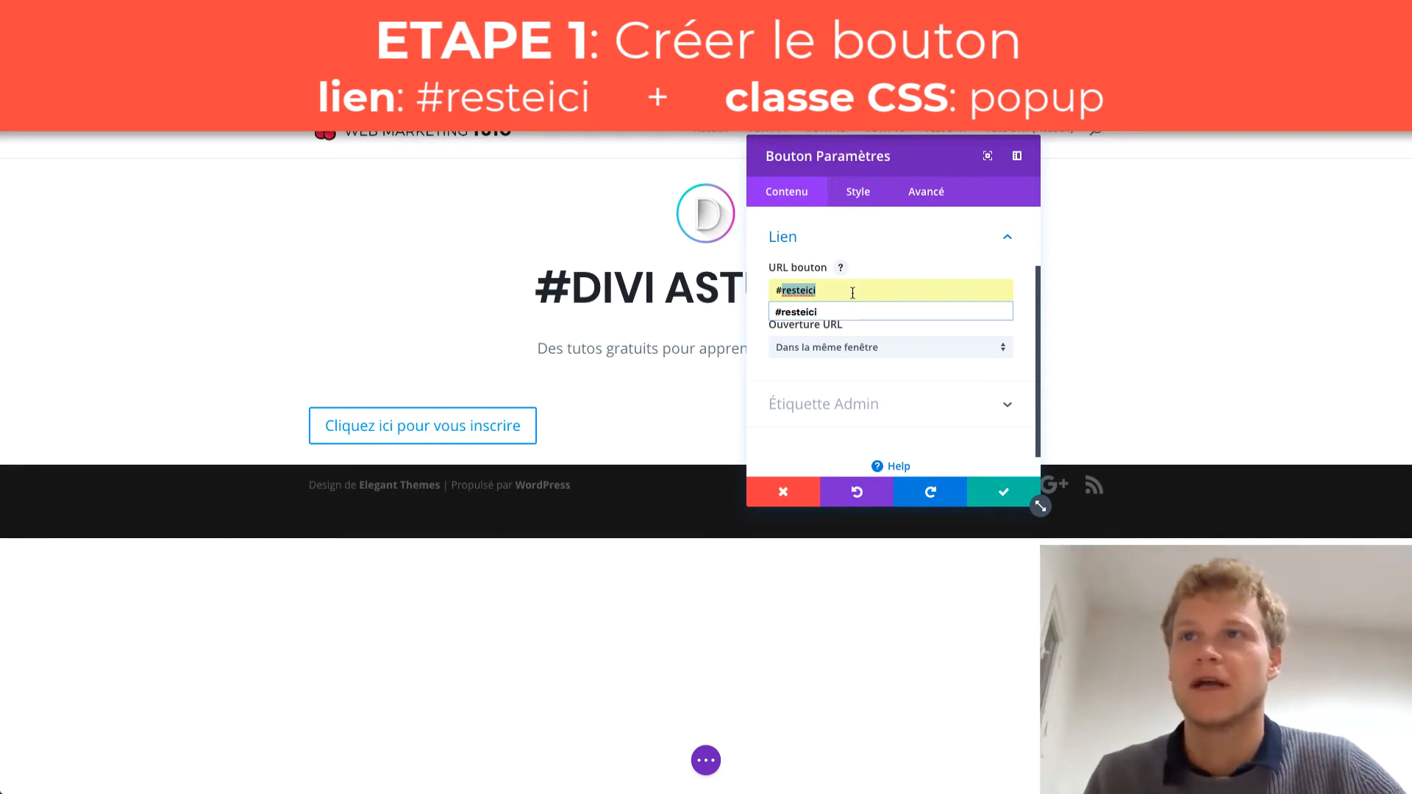
# Center the button and enable its custom styles with a text size of 35px.
pyautogui.click(854, 196)
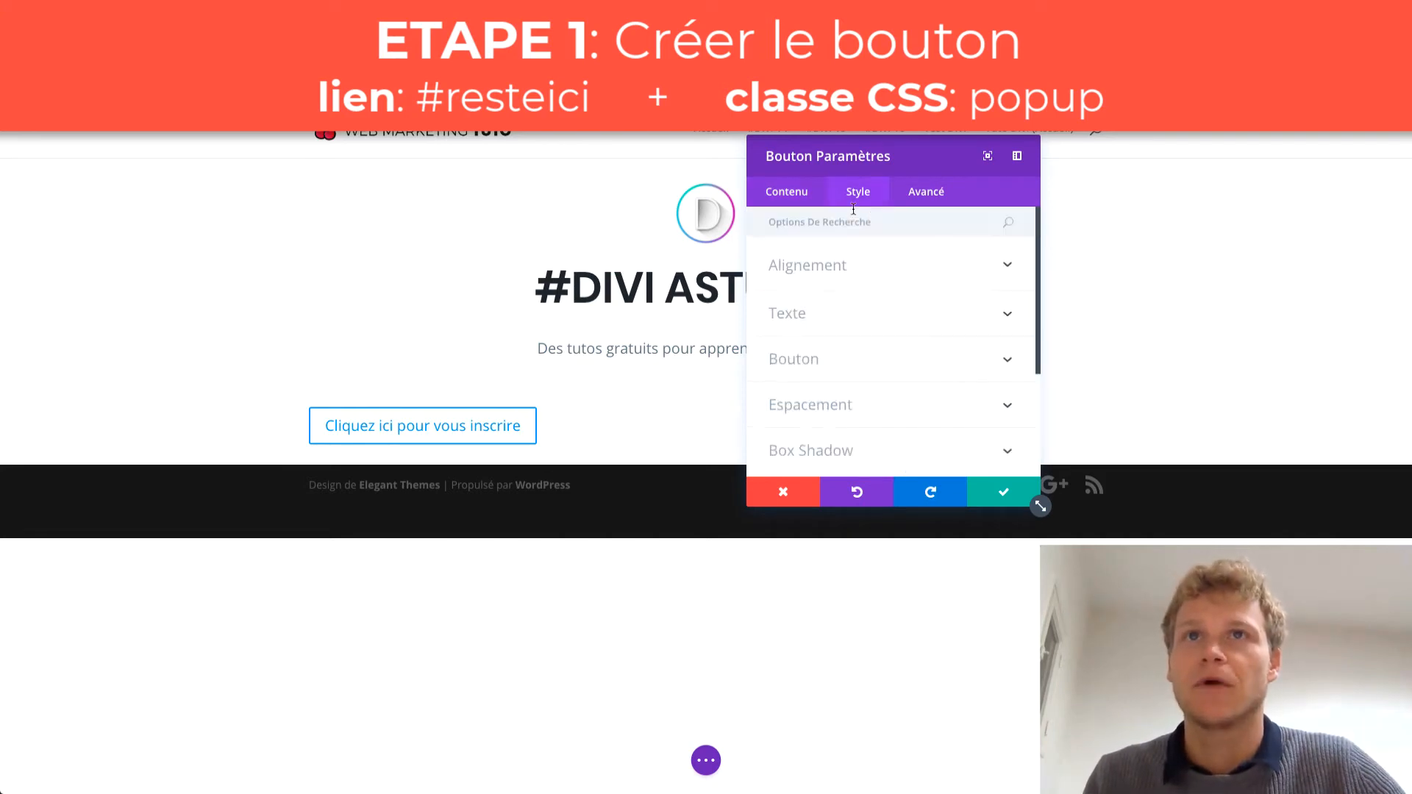
pyautogui.click(842, 269)
pyautogui.click(890, 319)
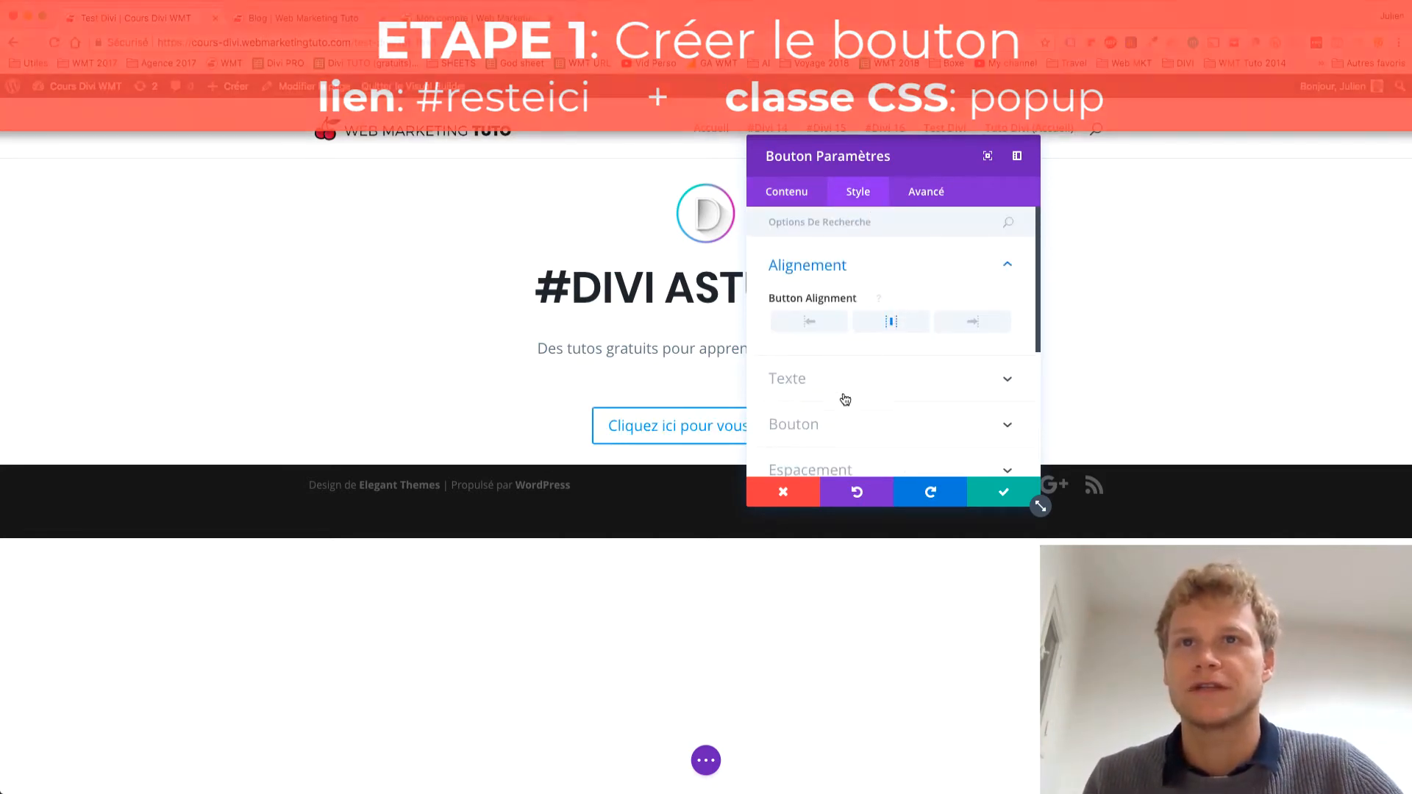
pyautogui.click(839, 422)
pyautogui.moveTo(872, 155); pyautogui.dragTo(1090, 137)
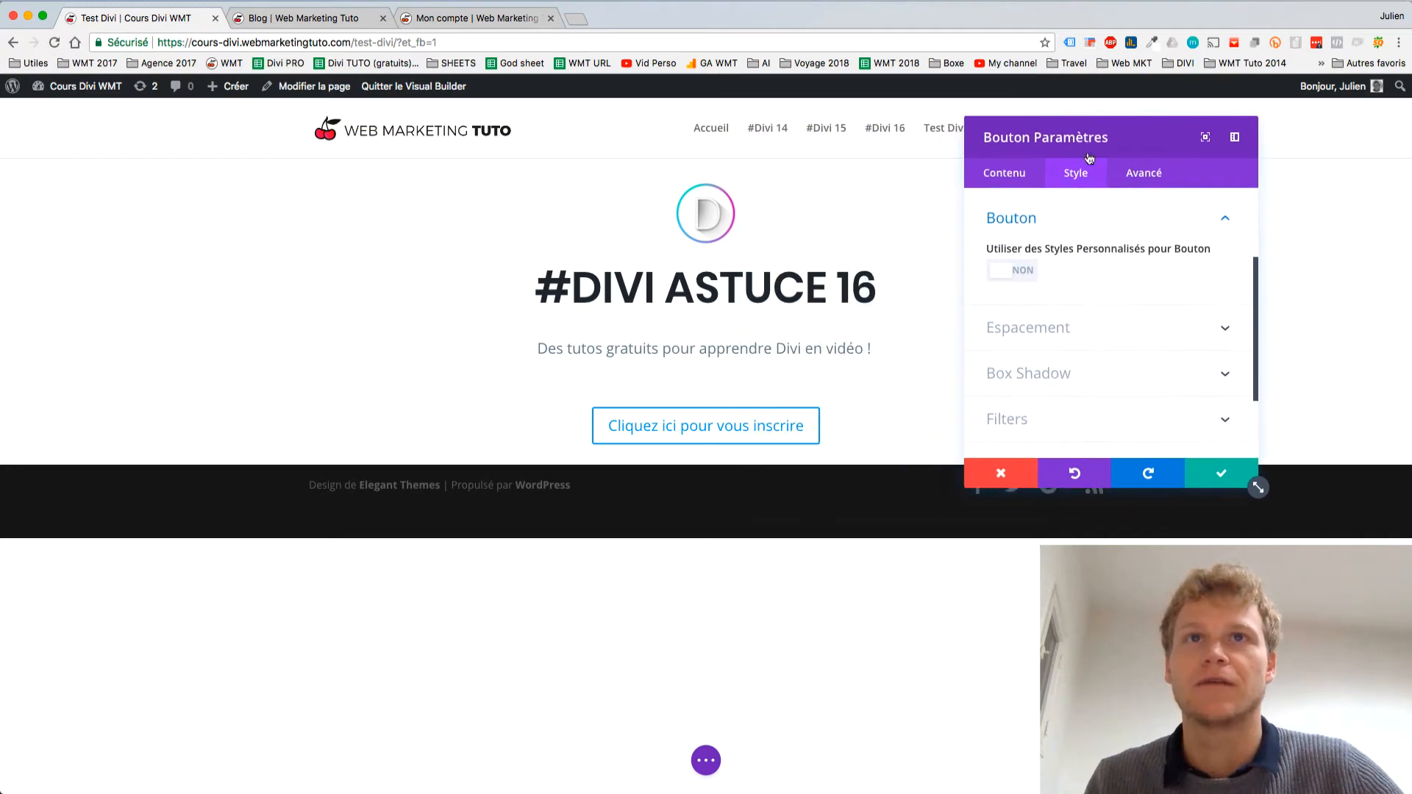
pyautogui.click(1017, 277)
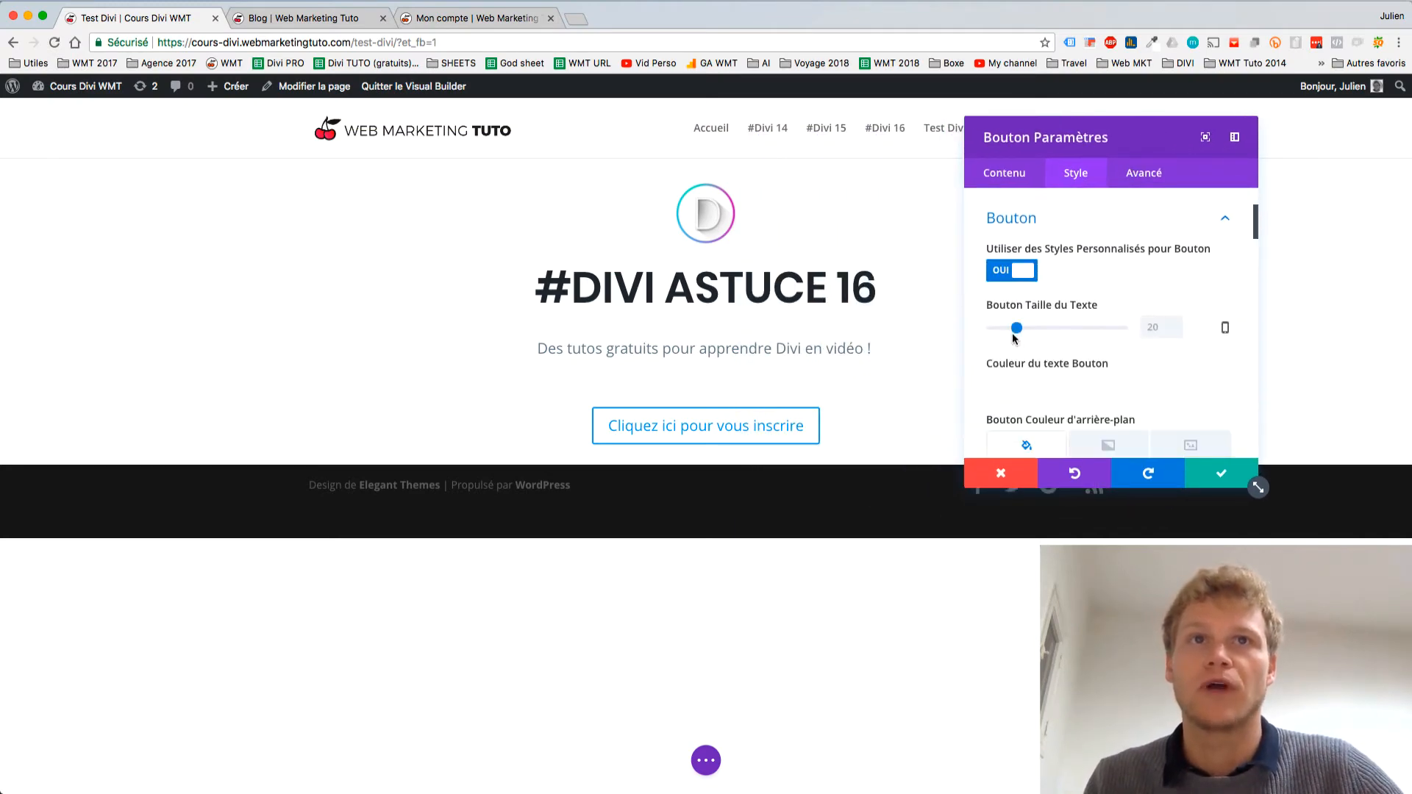
pyautogui.moveTo(1017, 328)
pyautogui.mouseDown()
pyautogui.moveTo(1051, 331)
pyautogui.moveTo(1038, 335)
pyautogui.mouseUp()
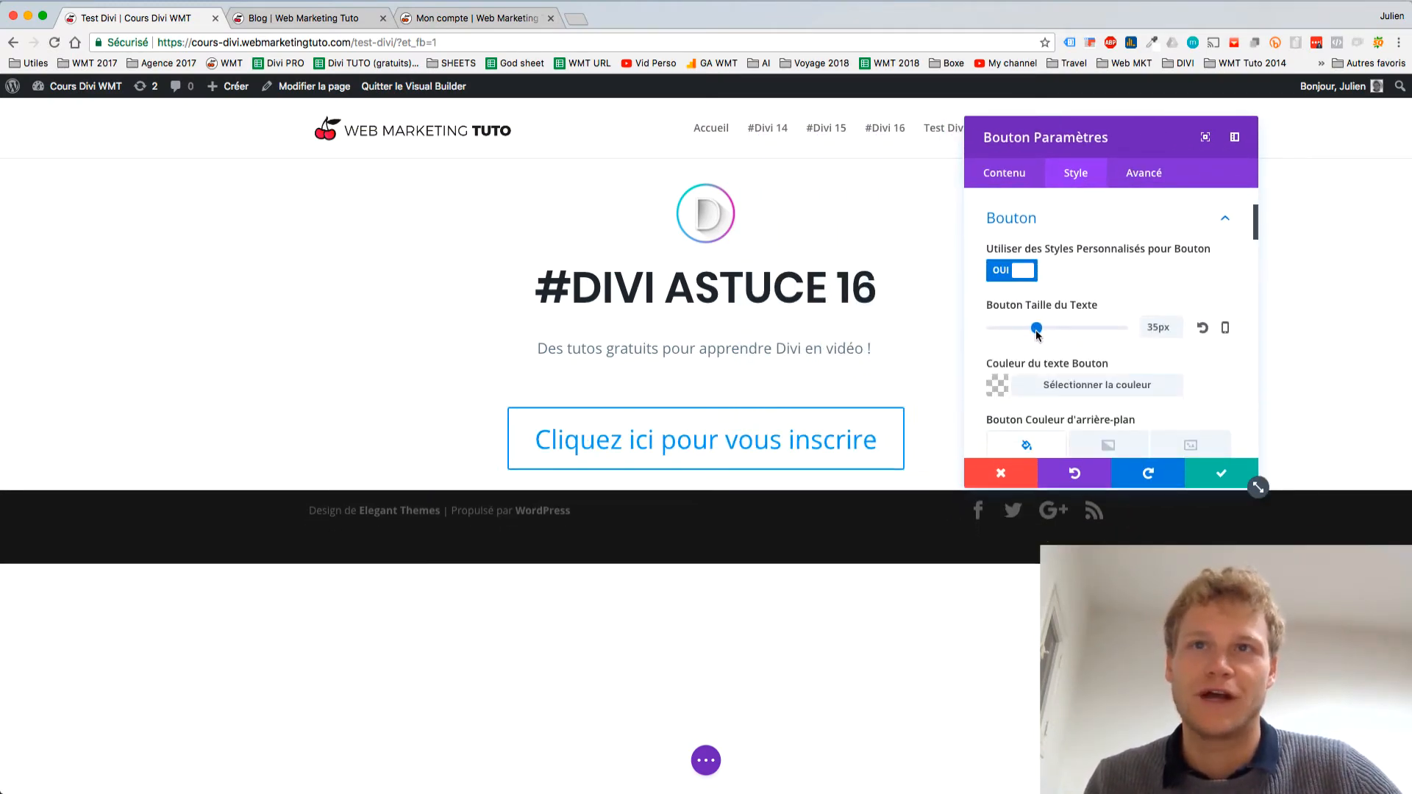
# Copy popup_3etapes from the Etapes slide in Google Slides and set it as the button's CSS ID in the Divi settings.
pyautogui.click(1139, 175)
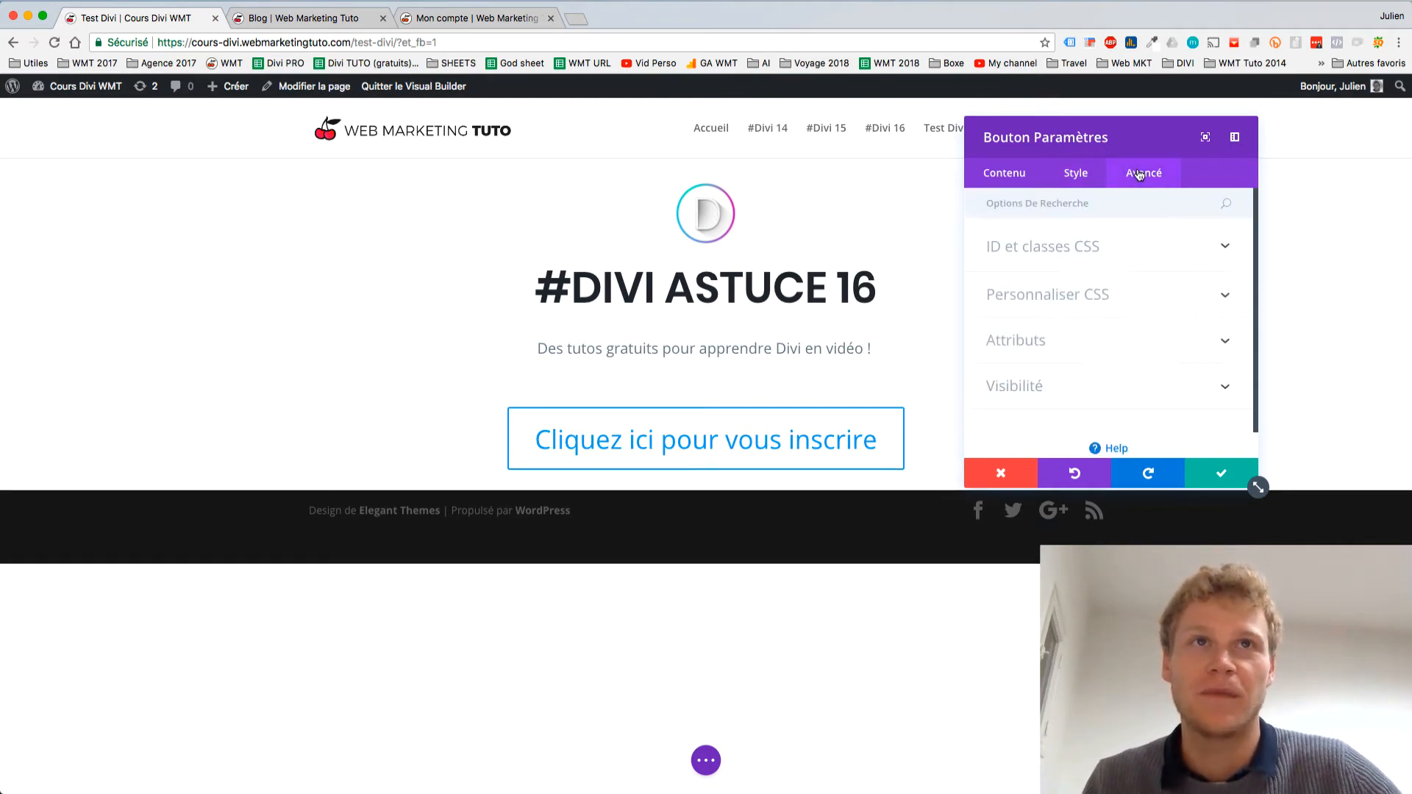
pyautogui.click(1106, 251)
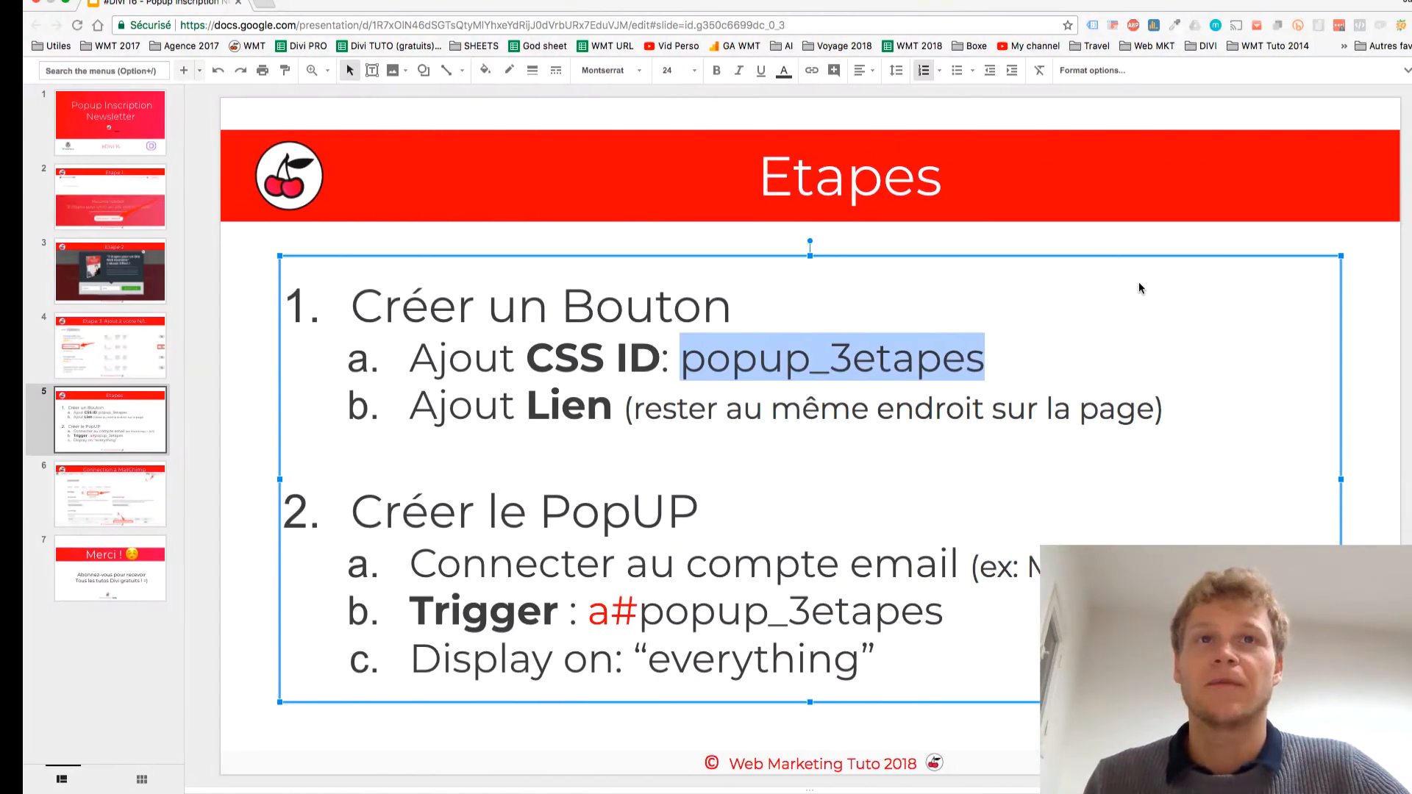
pyautogui.doubleClick(887, 380)
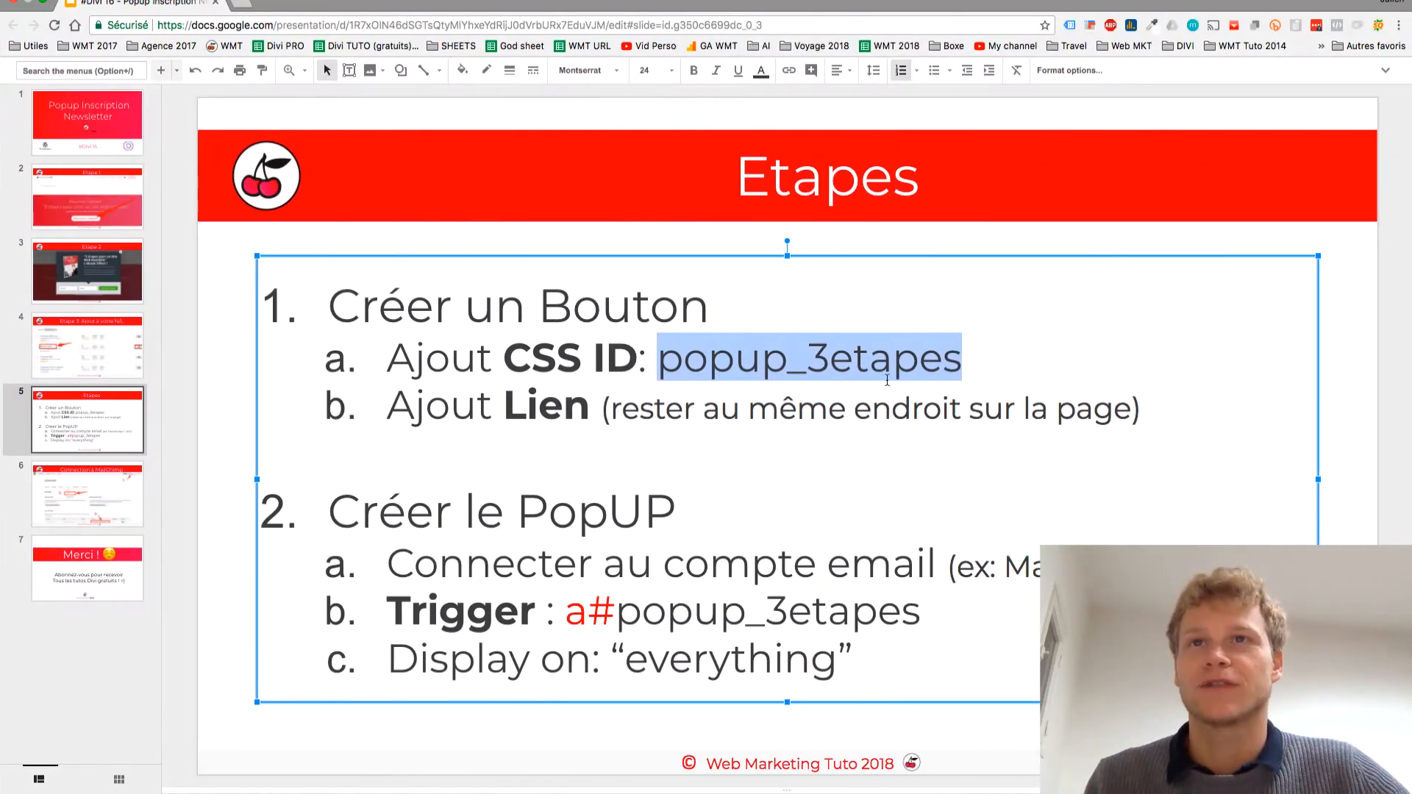
pyautogui.click(944, 375)
pyautogui.doubleClick(838, 369)
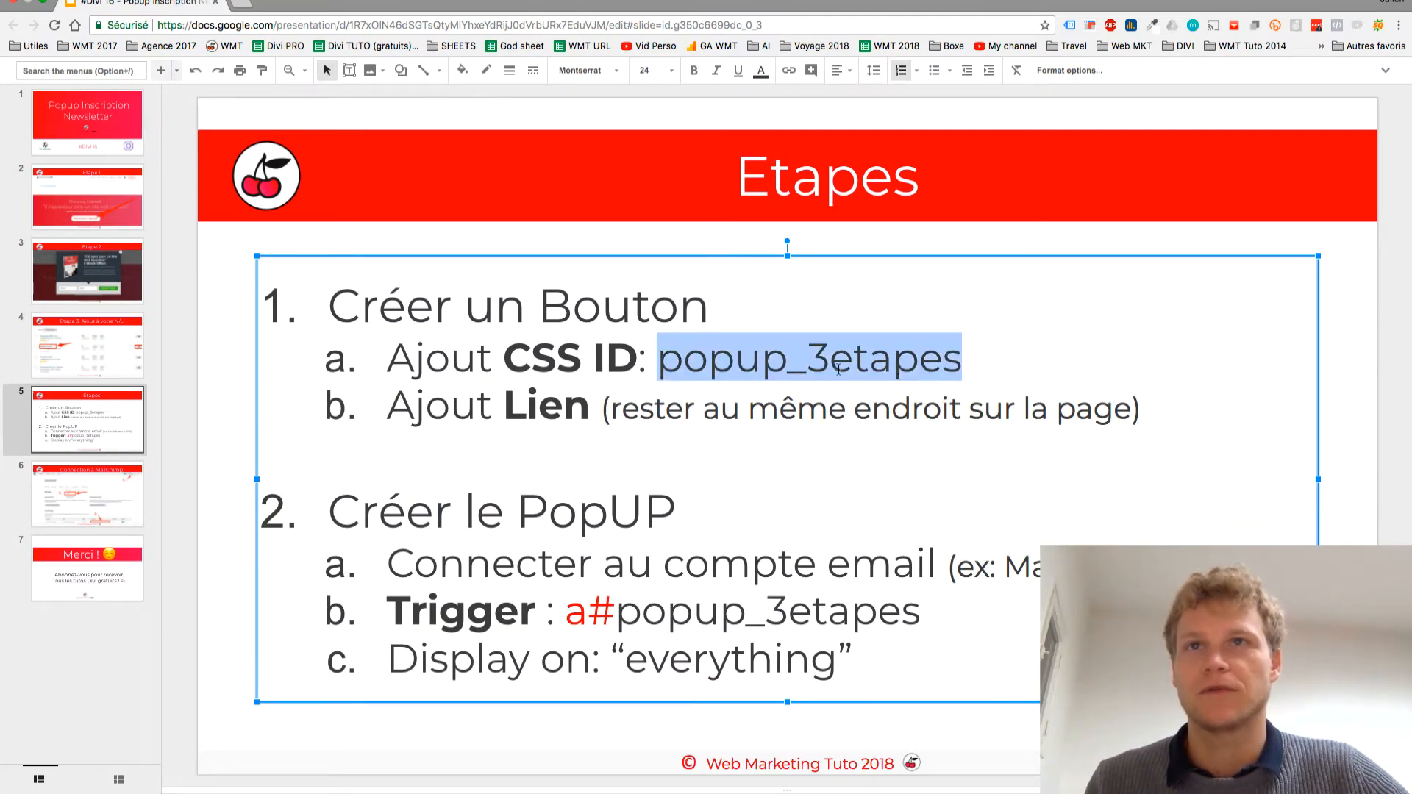
pyautogui.press('super+c')
pyautogui.press('super+Tab')
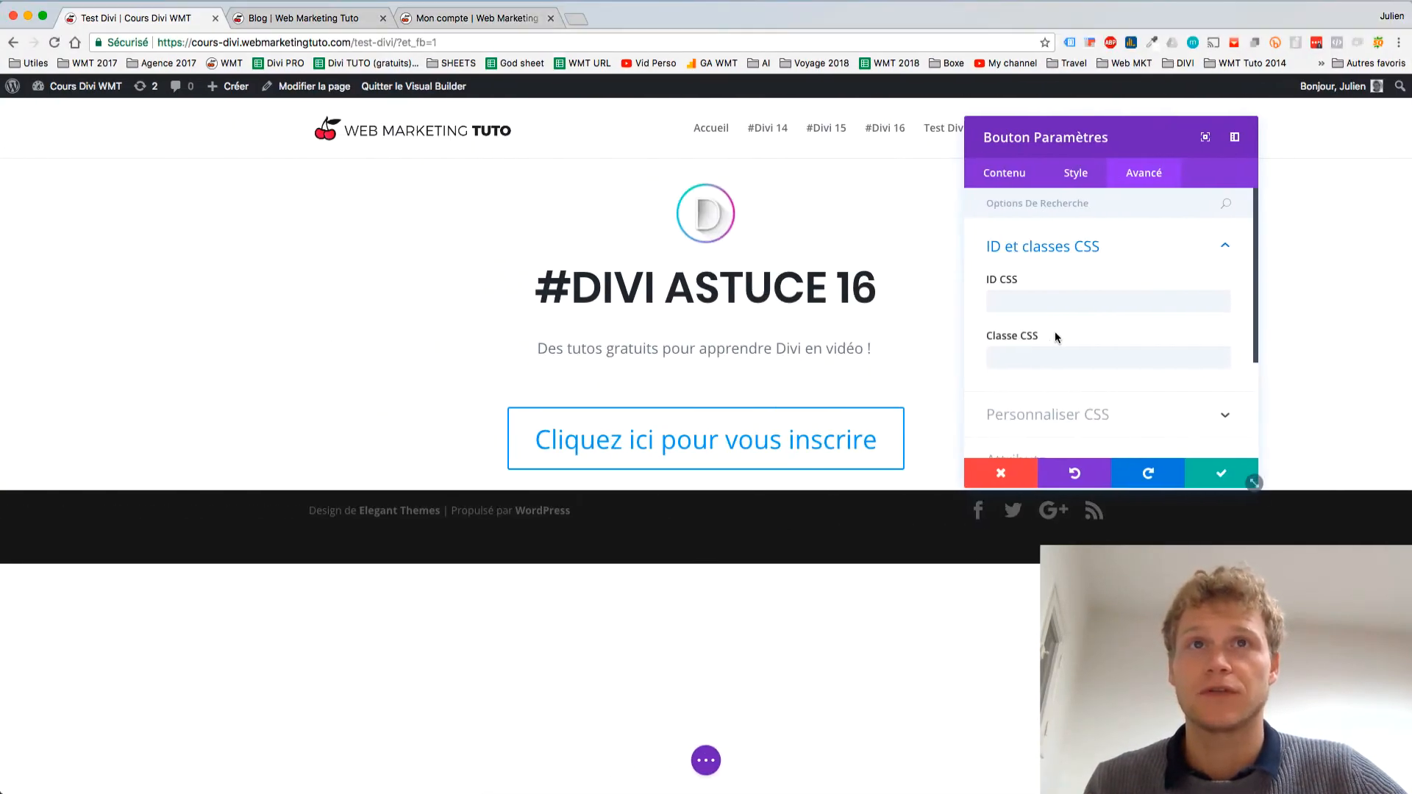
pyautogui.click(1058, 301)
pyautogui.press('super+v')
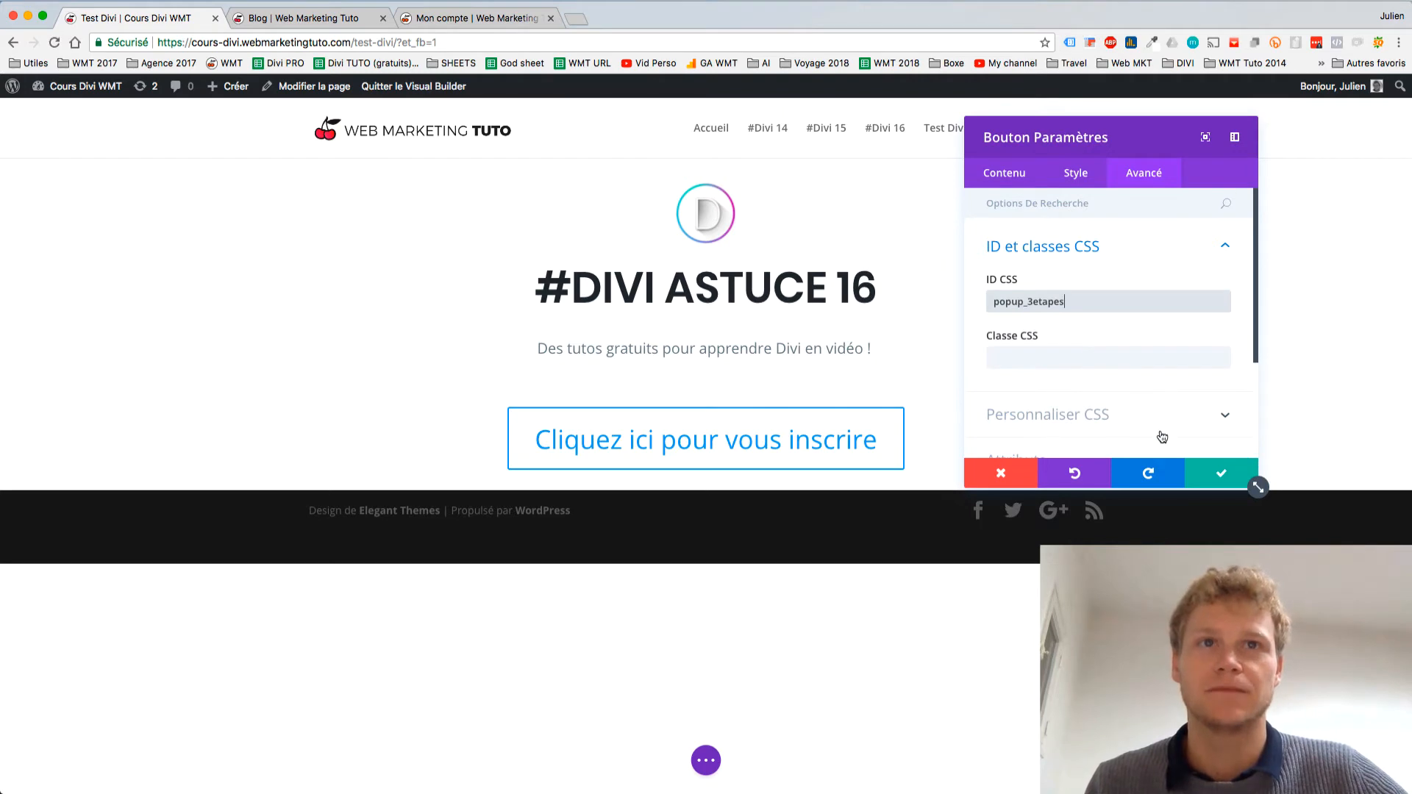
# Save the button's settings and expand the builder's page-level controls.
pyautogui.click(1211, 471)
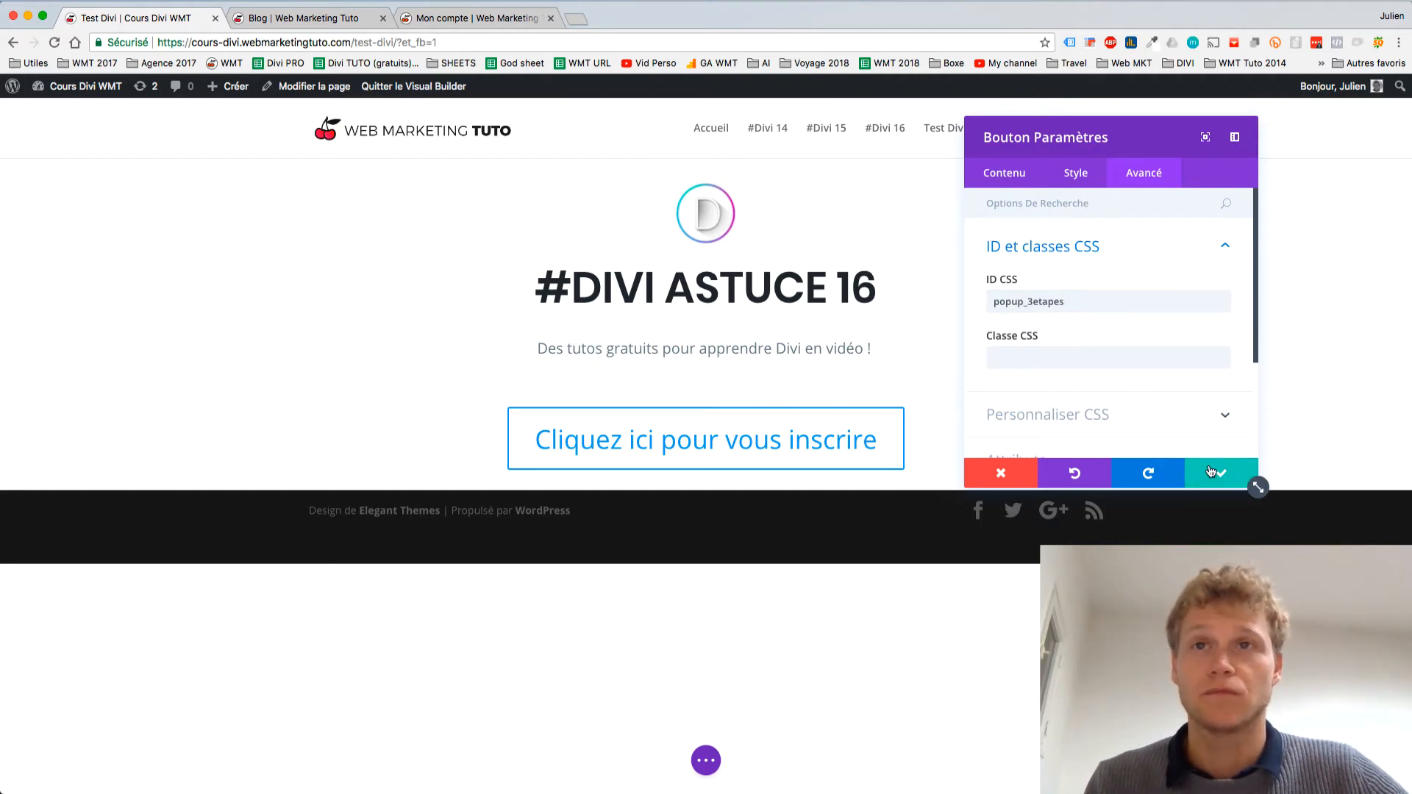
pyautogui.click(1211, 472)
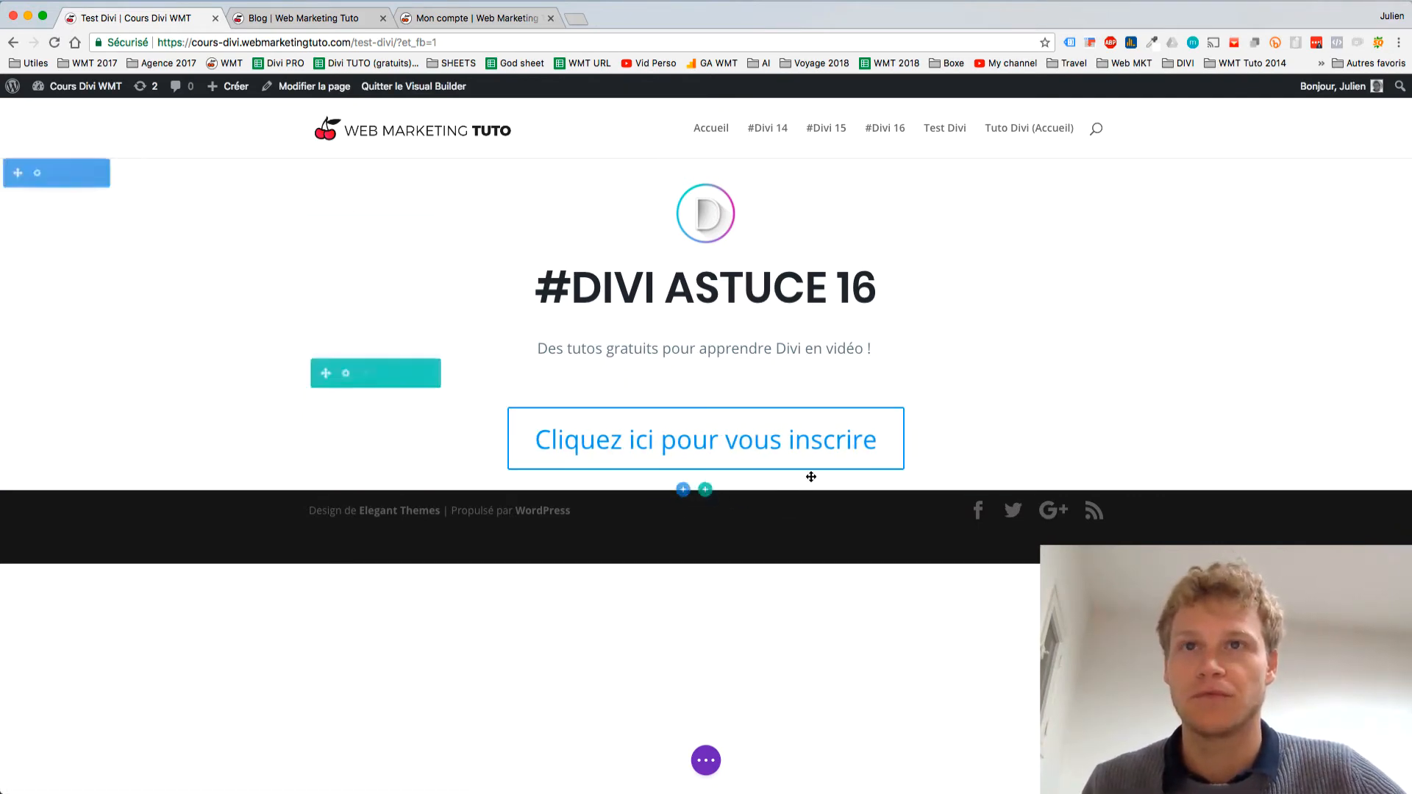
pyautogui.click(696, 754)
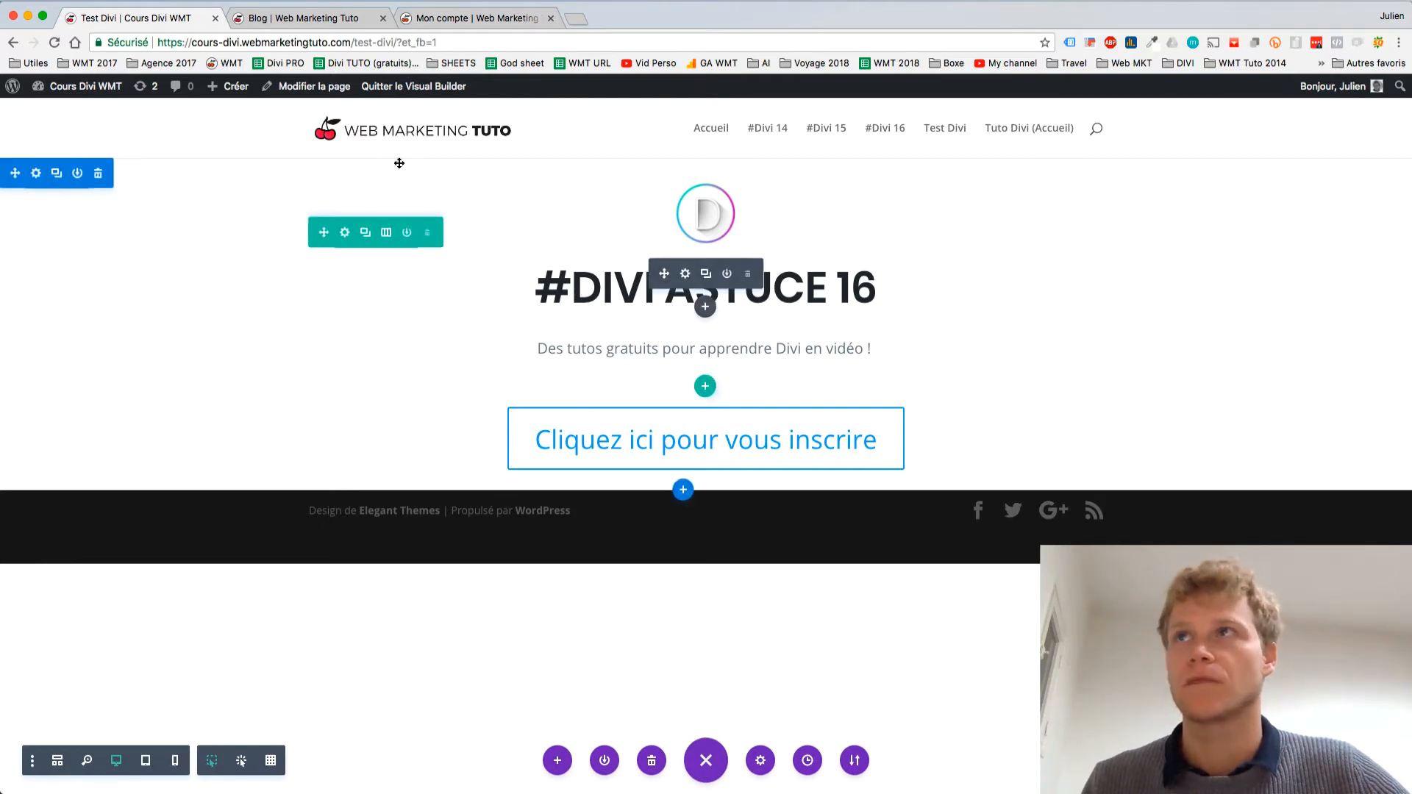
# Open the site's WordPress dashboard in a separate tab and go to the Bloom plugin's optin forms.
pyautogui.keyDown('super'); pyautogui.click(94, 89); pyautogui.keyUp('super')
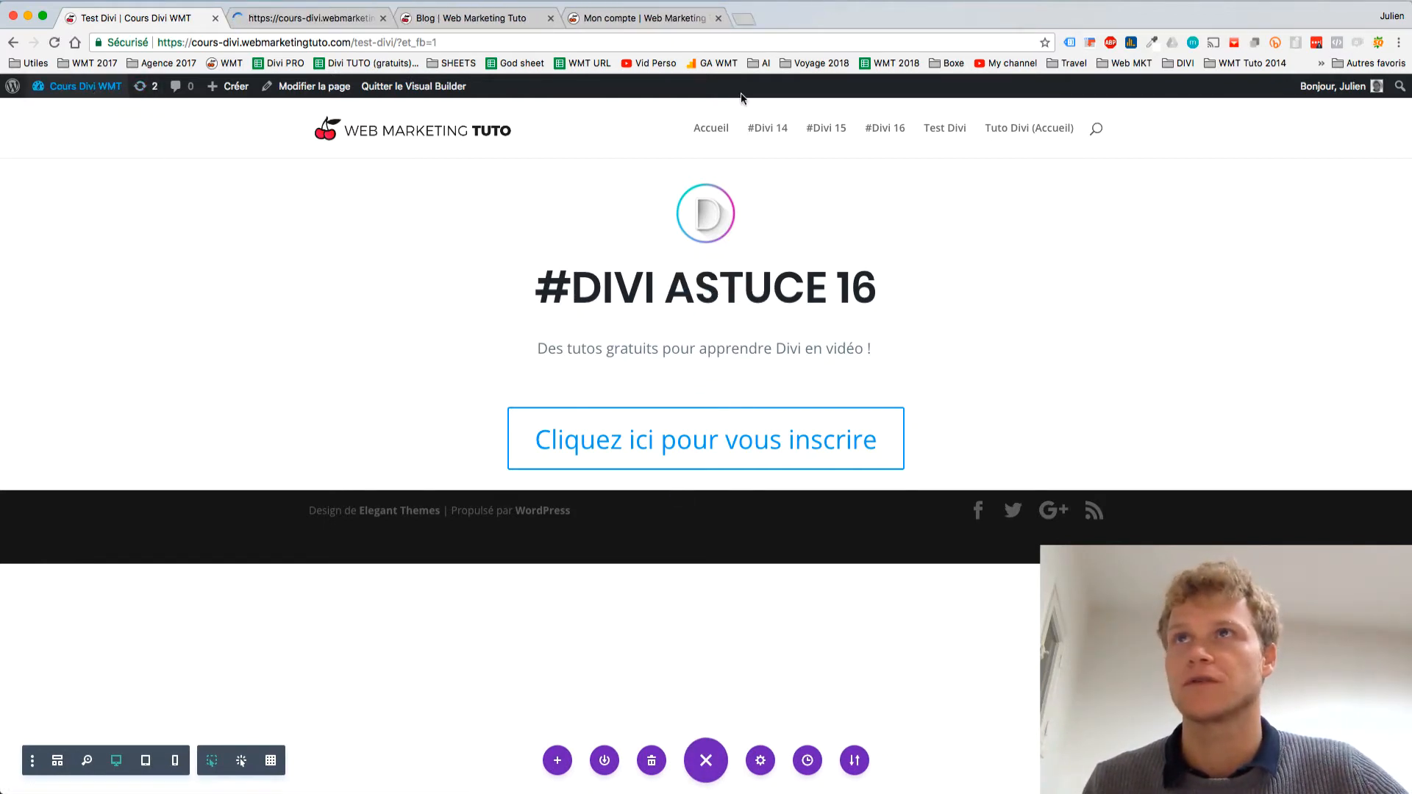
pyautogui.click(312, 19)
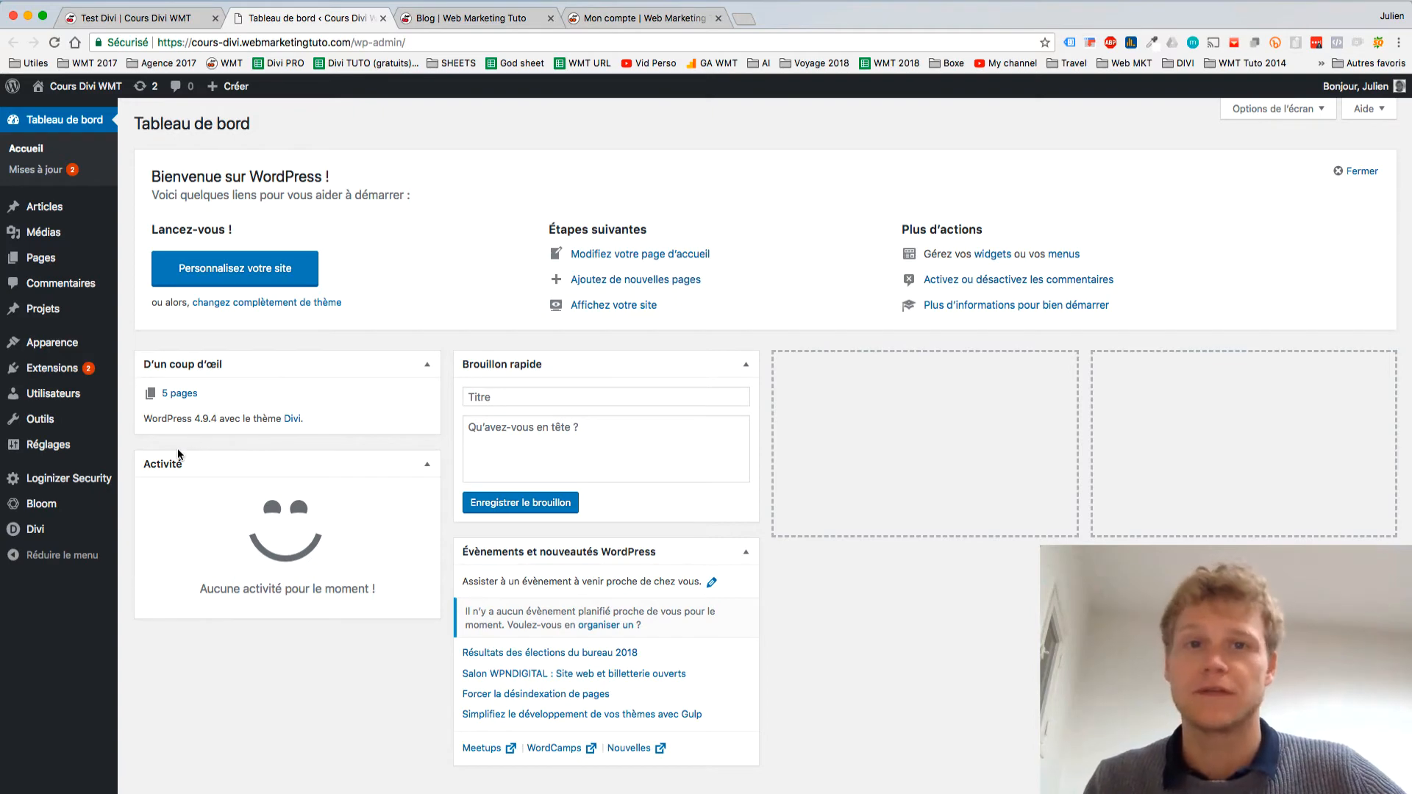
pyautogui.moveTo(88, 344)
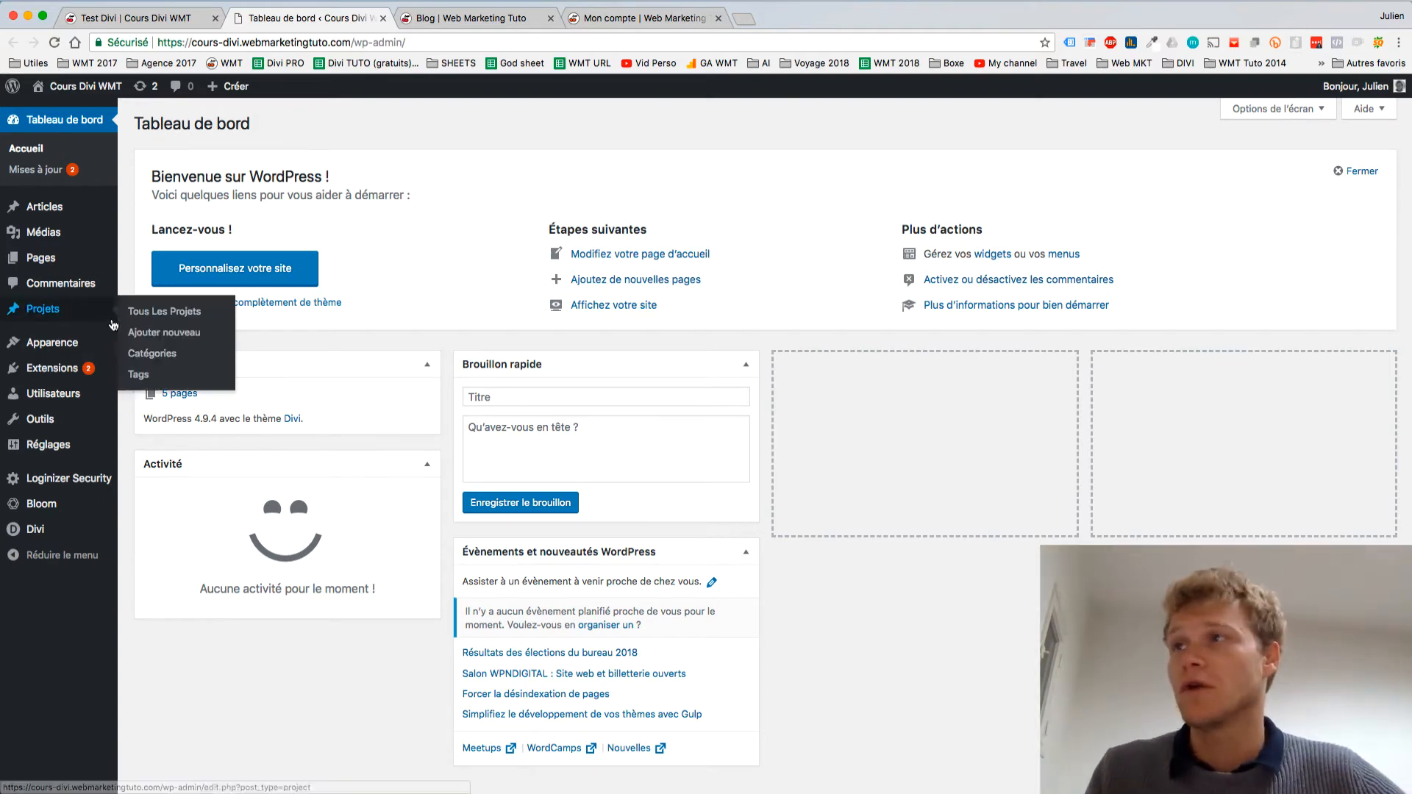
pyautogui.moveTo(68, 367)
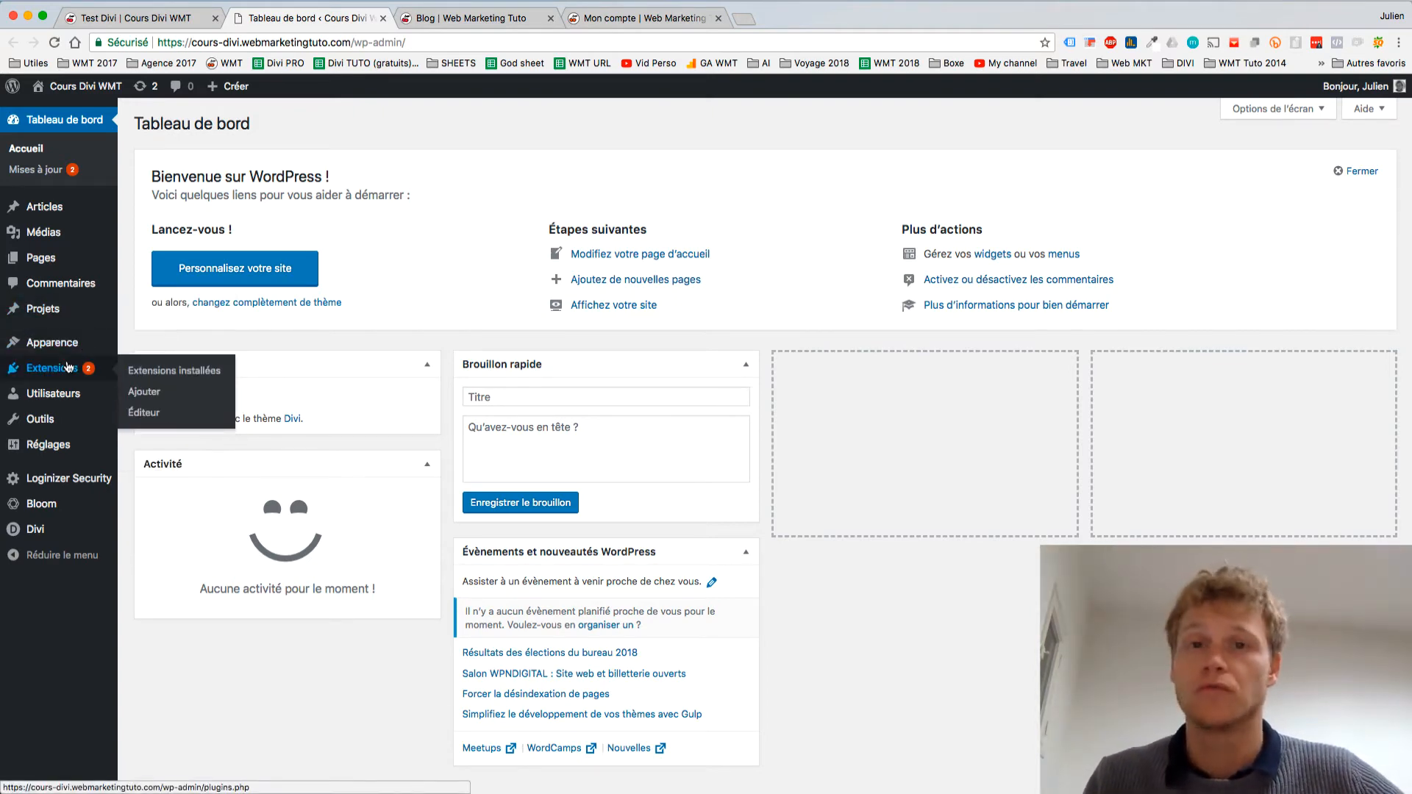
pyautogui.click(44, 509)
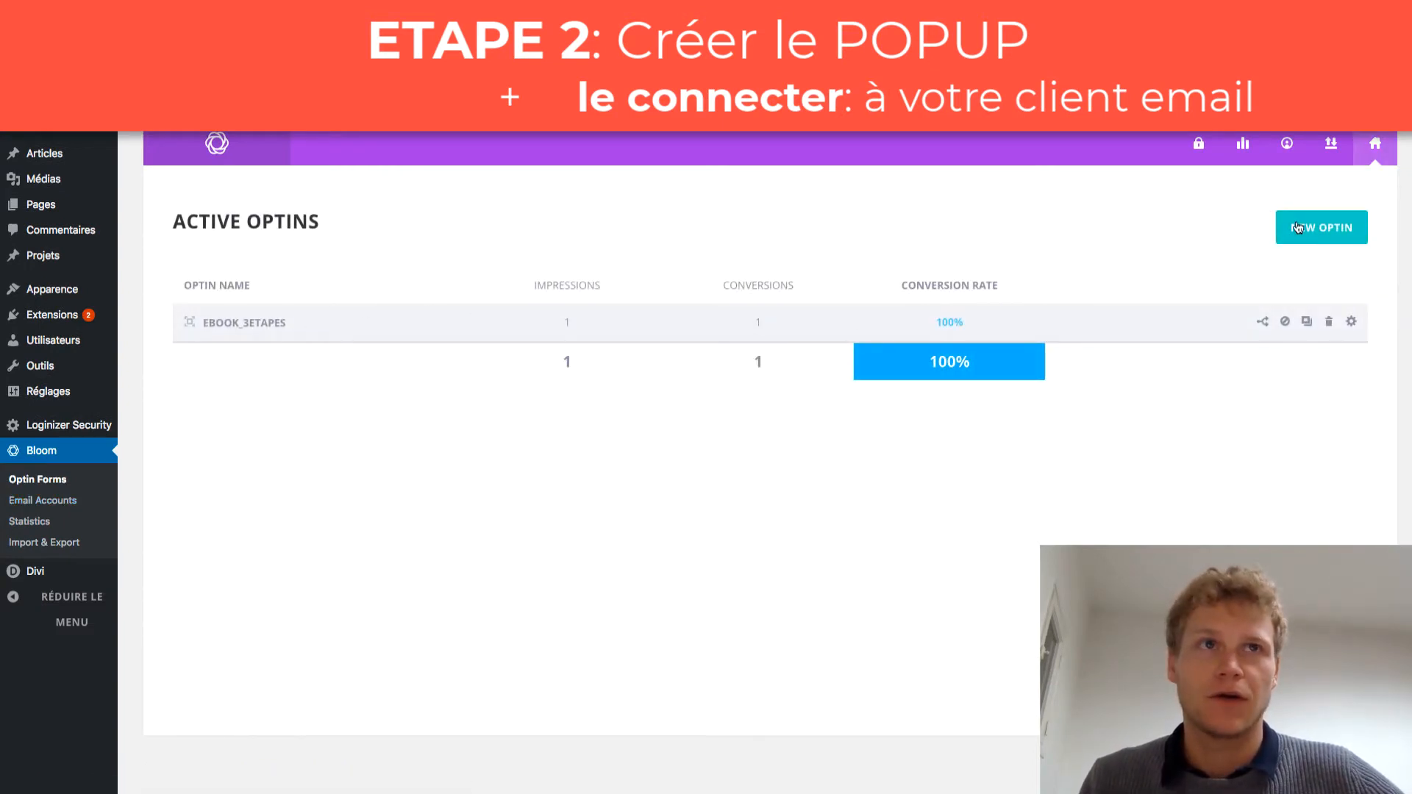
# Create a new optin of the Pop Up type and name it ebook 3 étapes.
pyautogui.click(1330, 232)
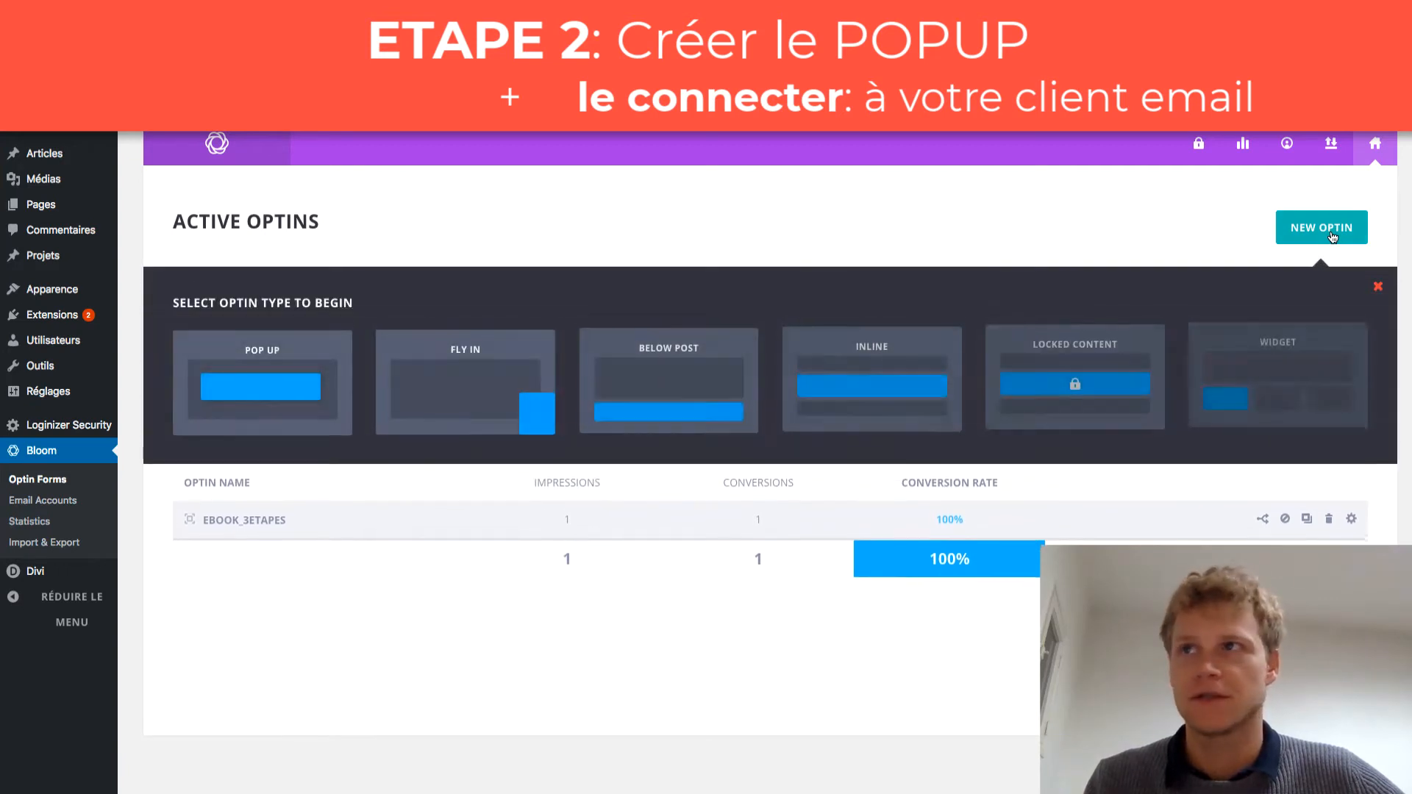
pyautogui.click(275, 372)
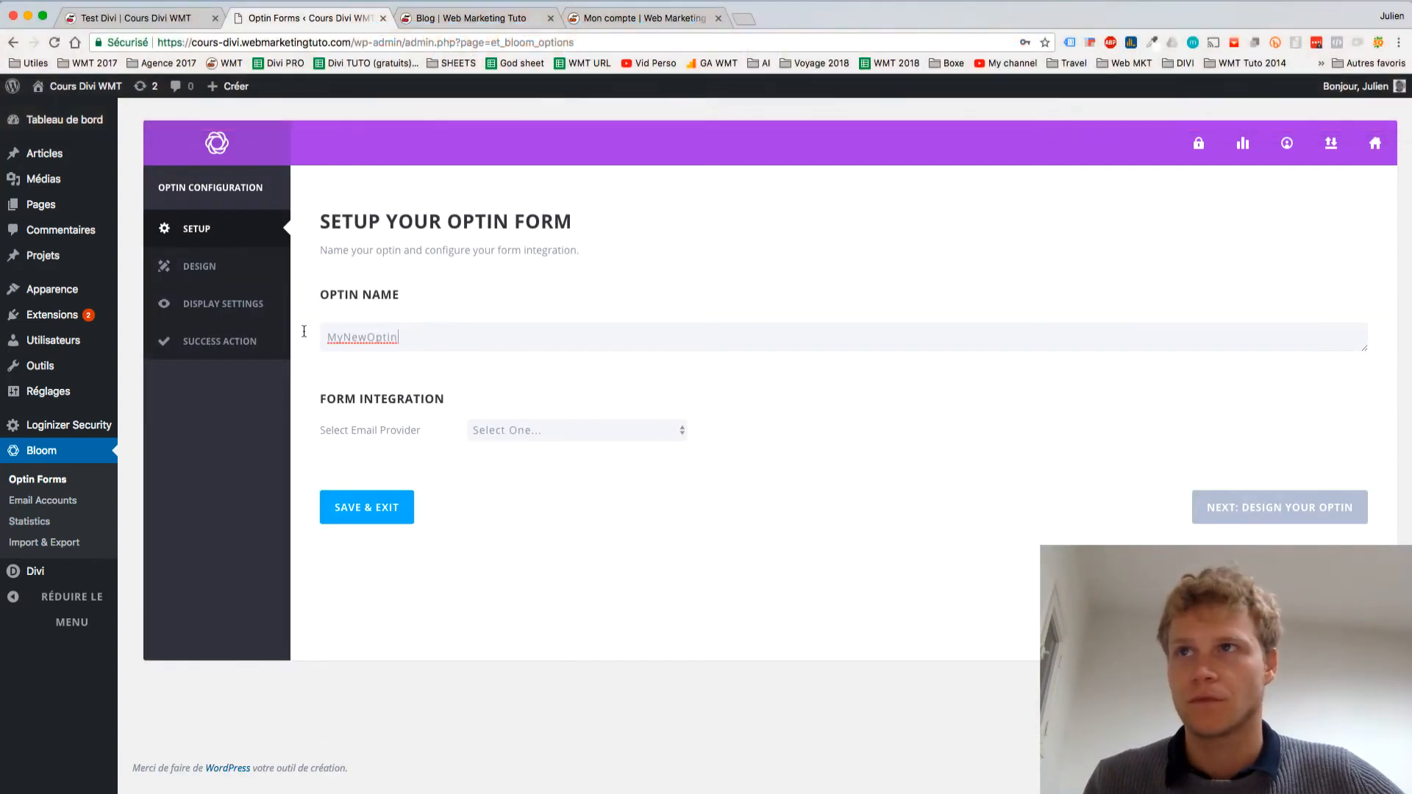
pyautogui.write('ebook 3 étapes')
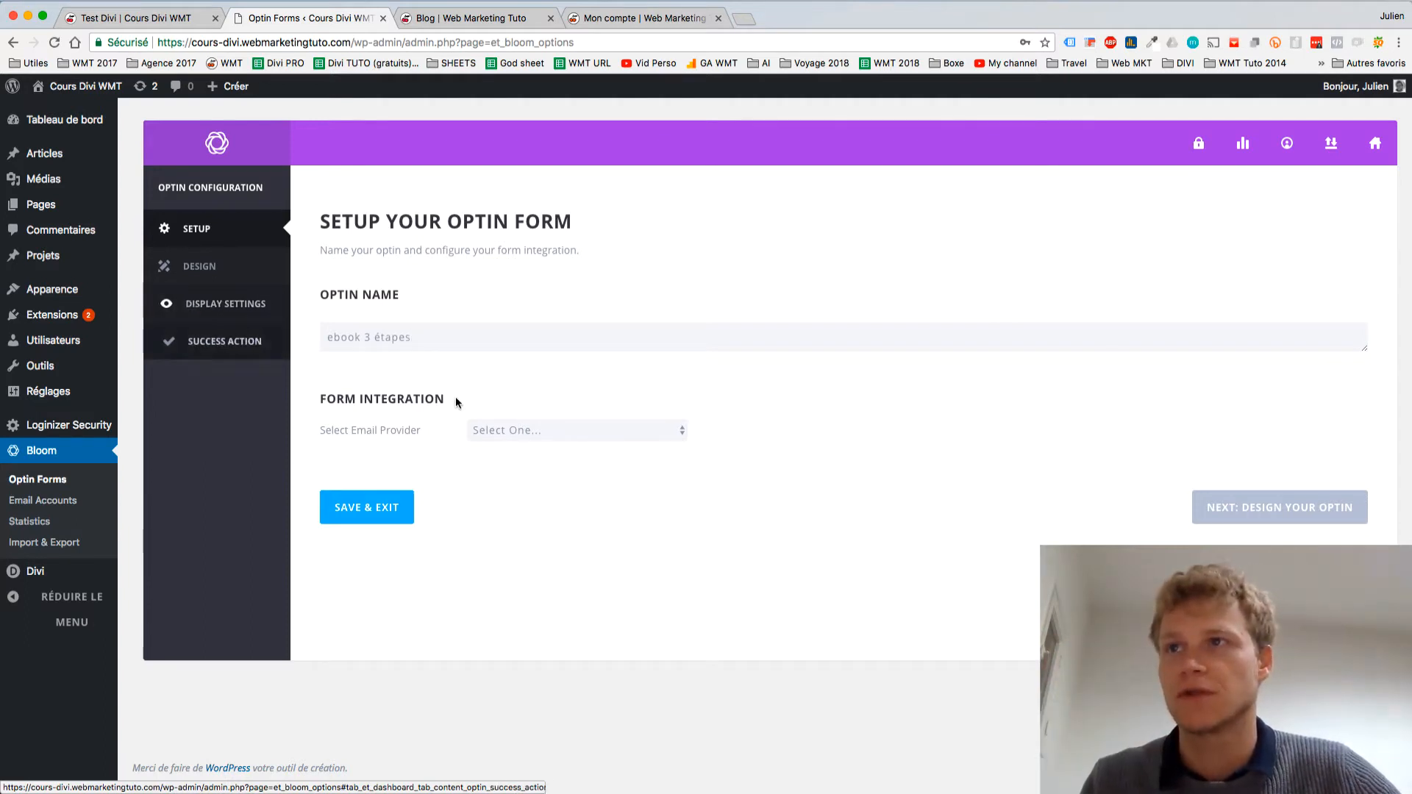
# Set MailChimp as the optin's email provider and choose to add a new account.
pyautogui.click(510, 431)
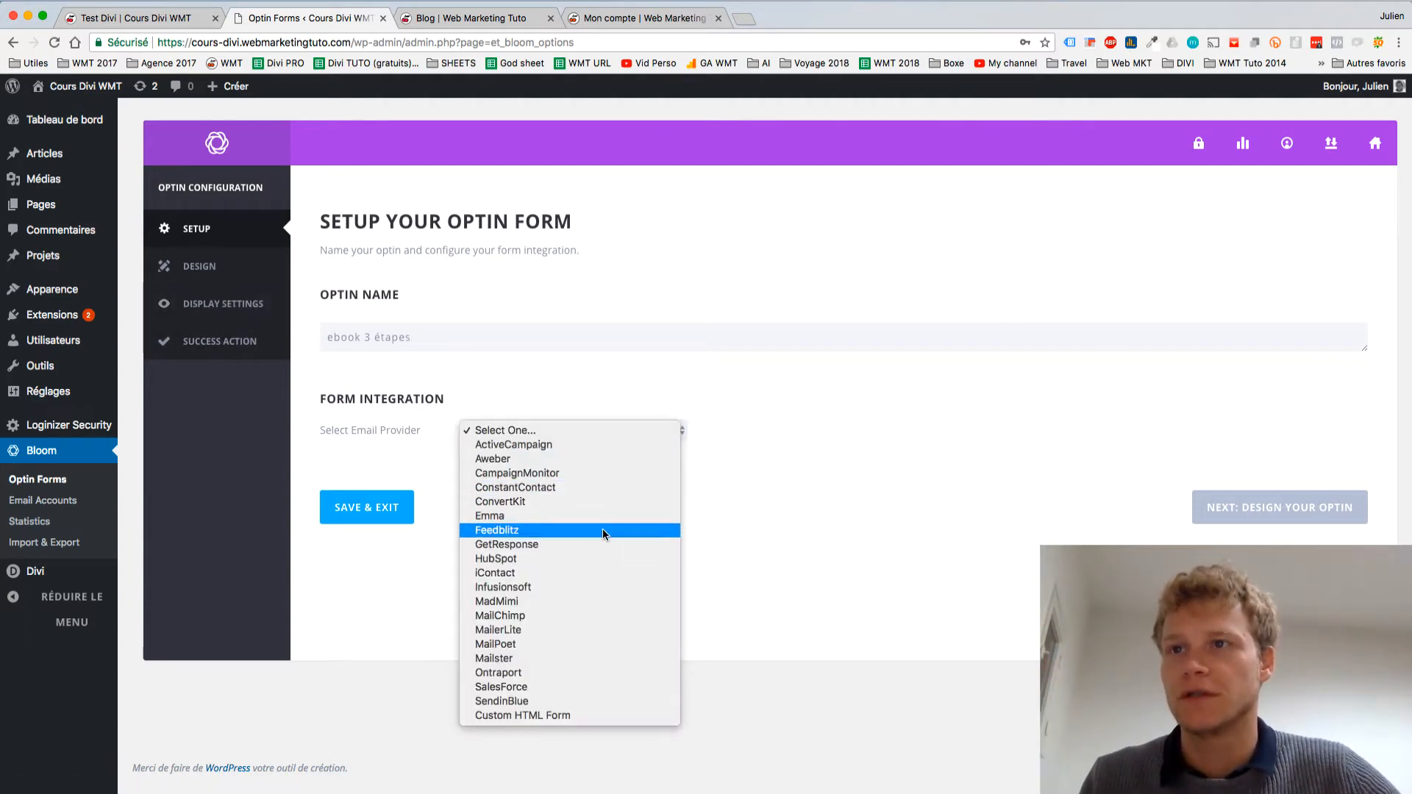
pyautogui.press('Escape')
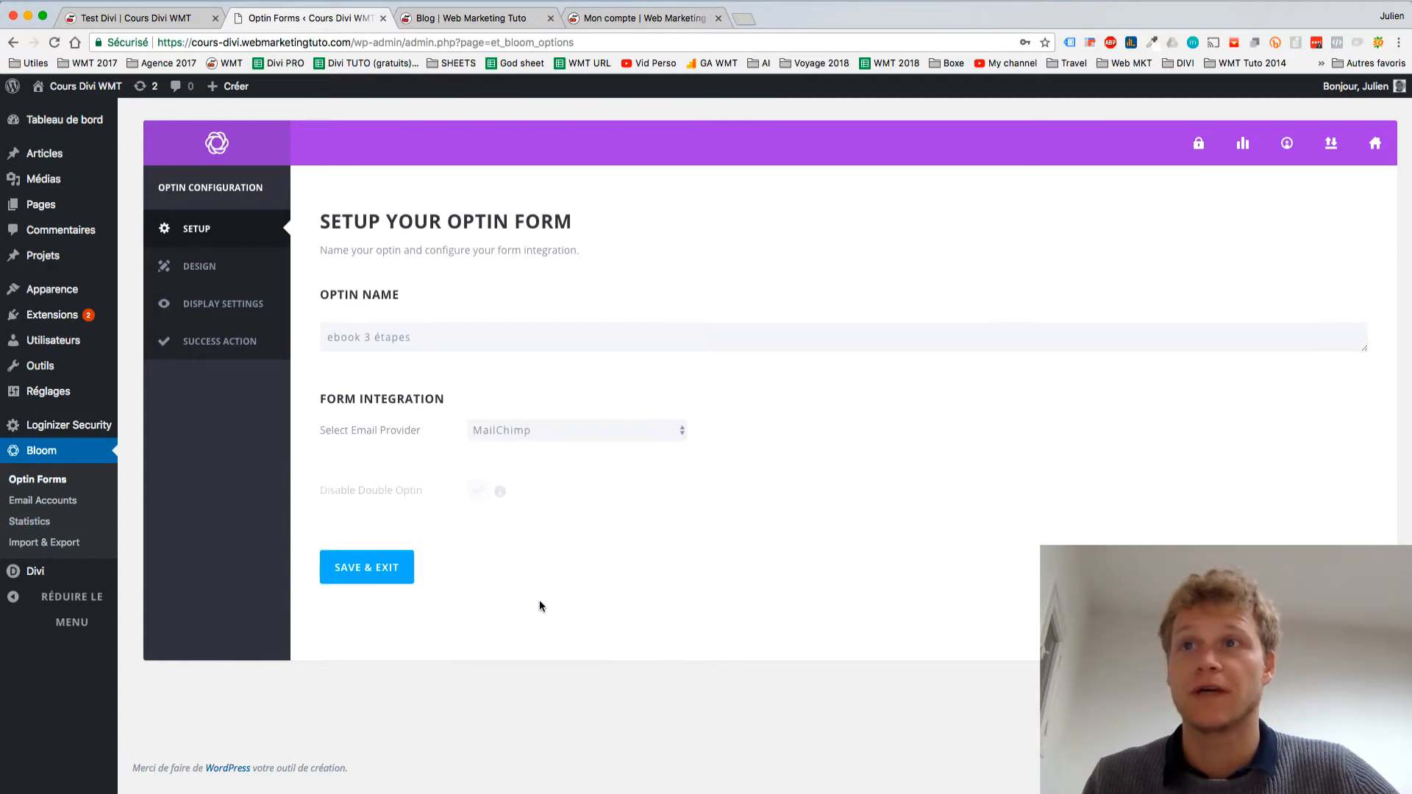
pyautogui.click(584, 458)
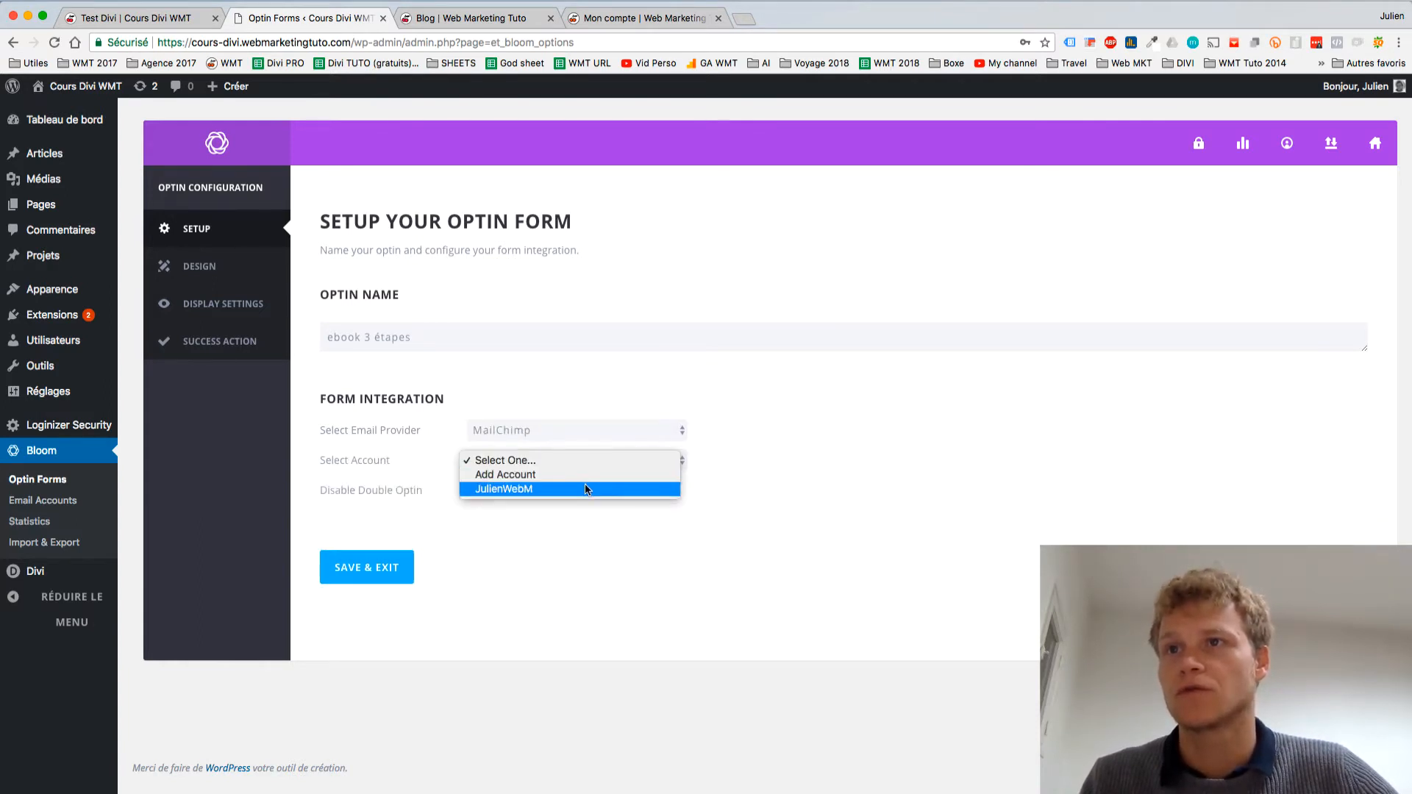
pyautogui.click(564, 476)
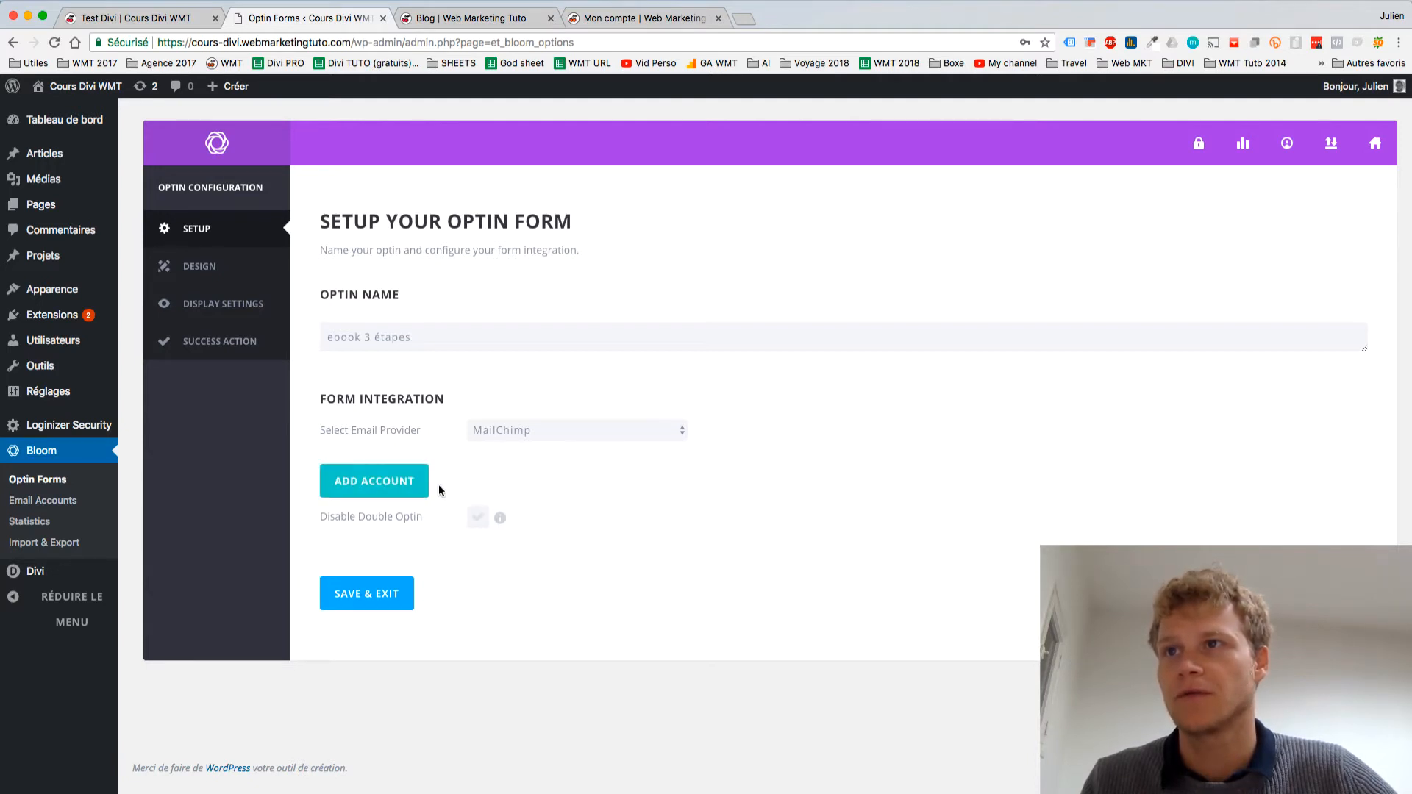
pyautogui.click(419, 485)
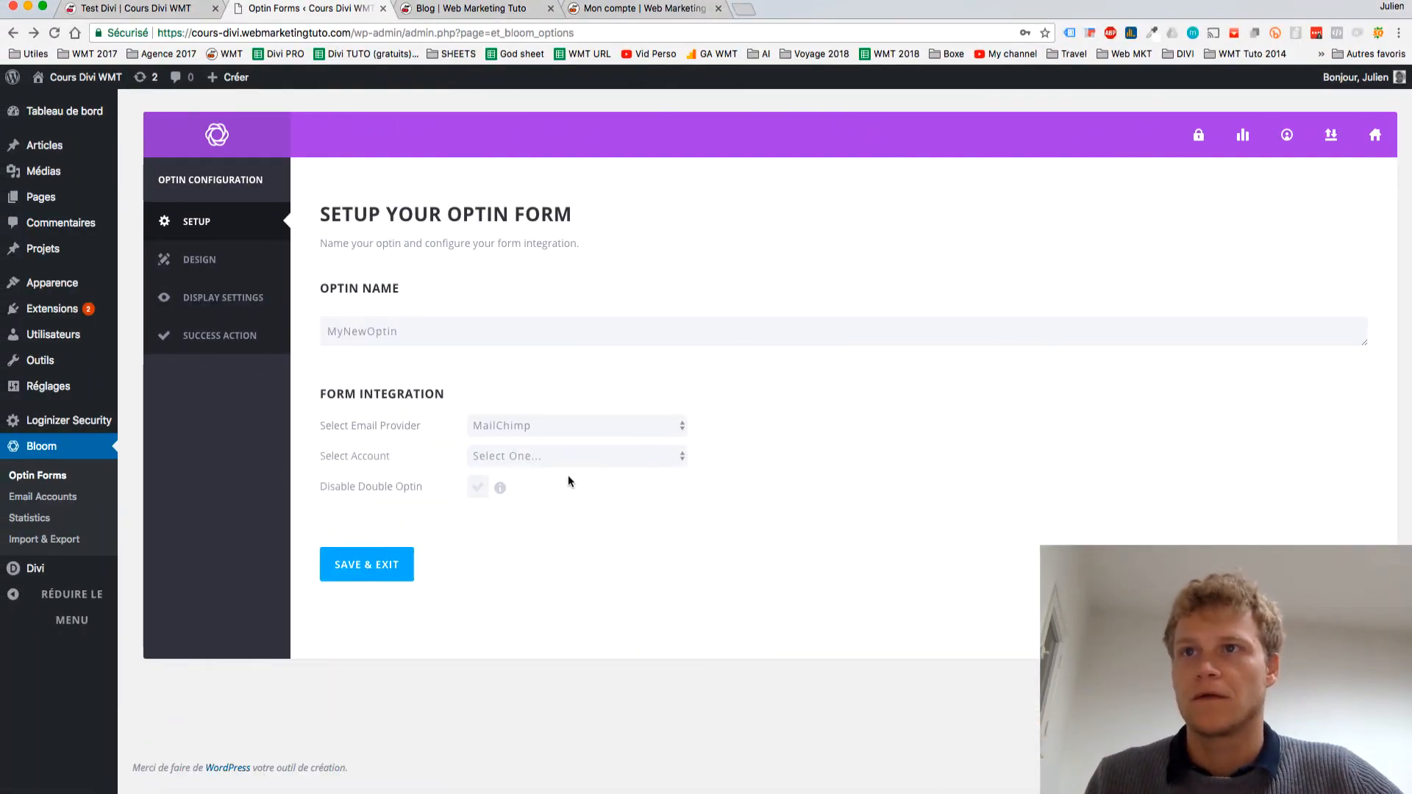
# Connect the optin to the first existing MailChimp account and its Ebook 3 étapes email list.
pyautogui.click(579, 462)
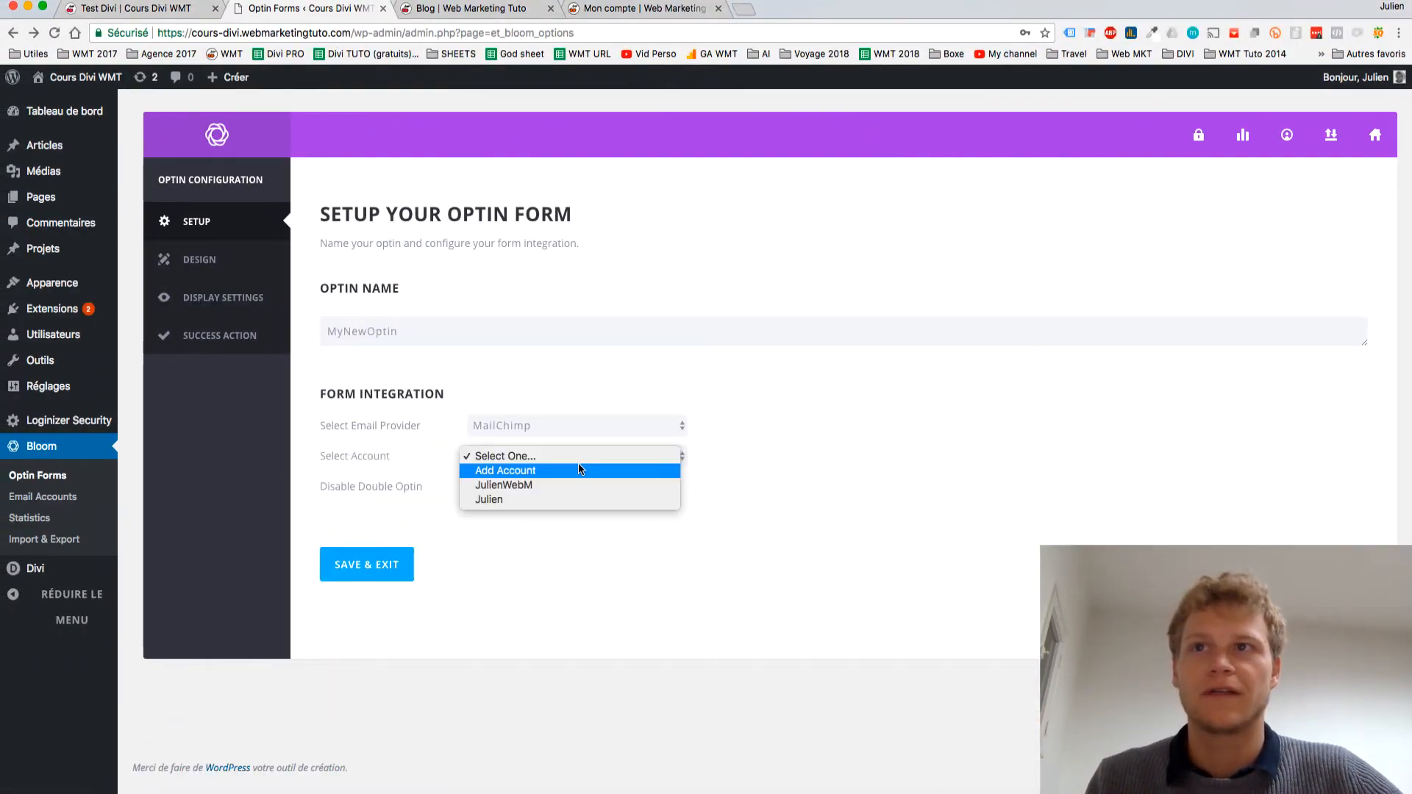
pyautogui.click(513, 485)
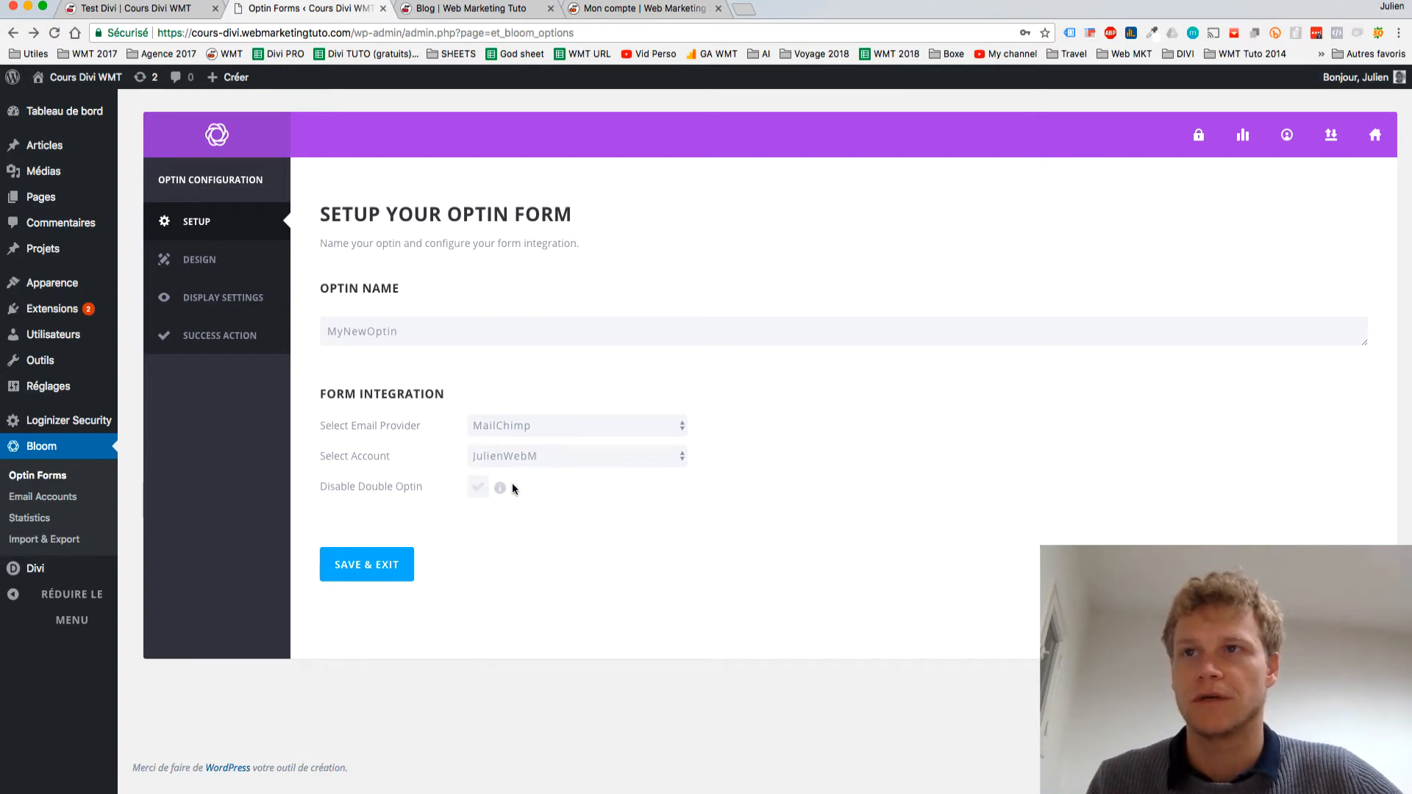
pyautogui.click(678, 485)
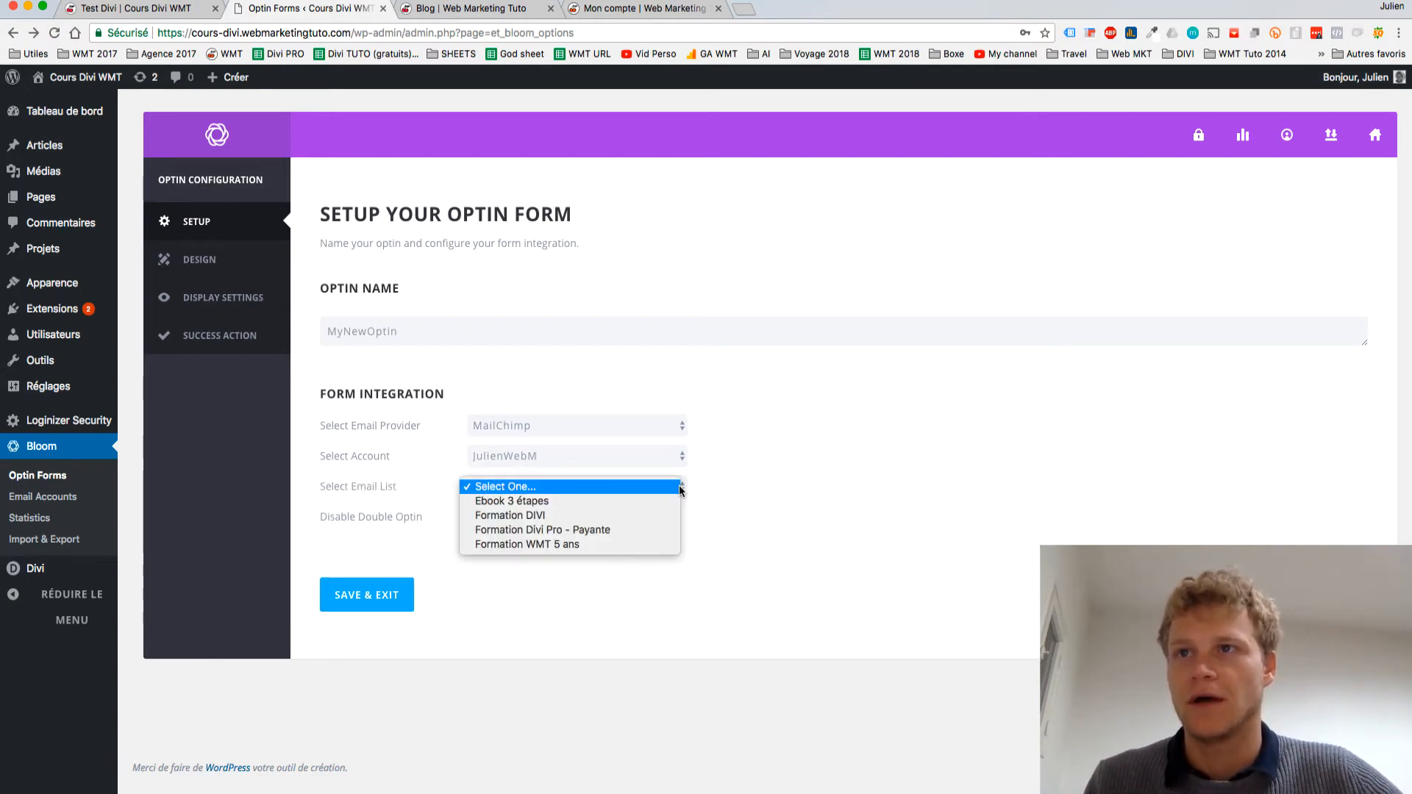
pyautogui.click(563, 500)
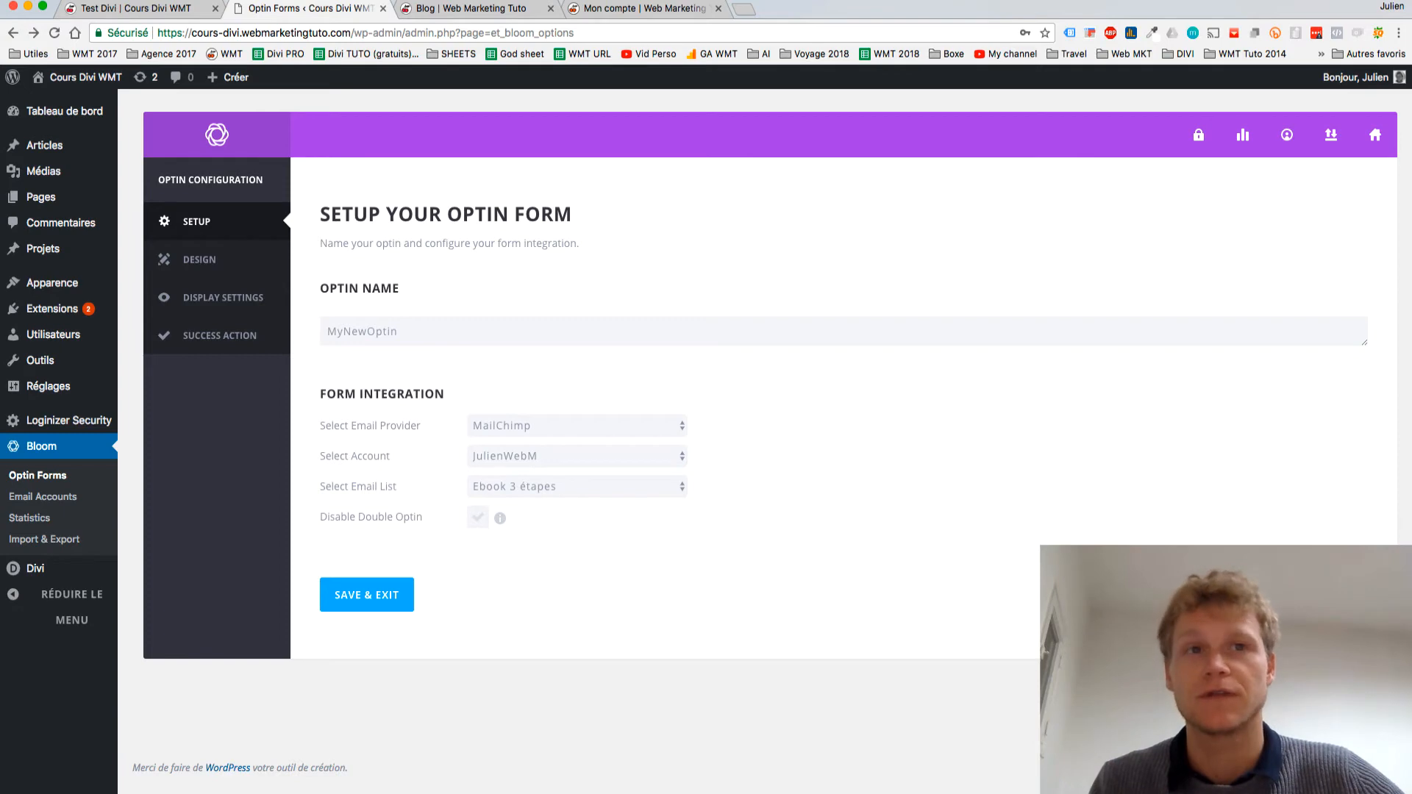
# Choose the optin design template with the green monitor image and a purple form beside the text.
pyautogui.click(199, 260)
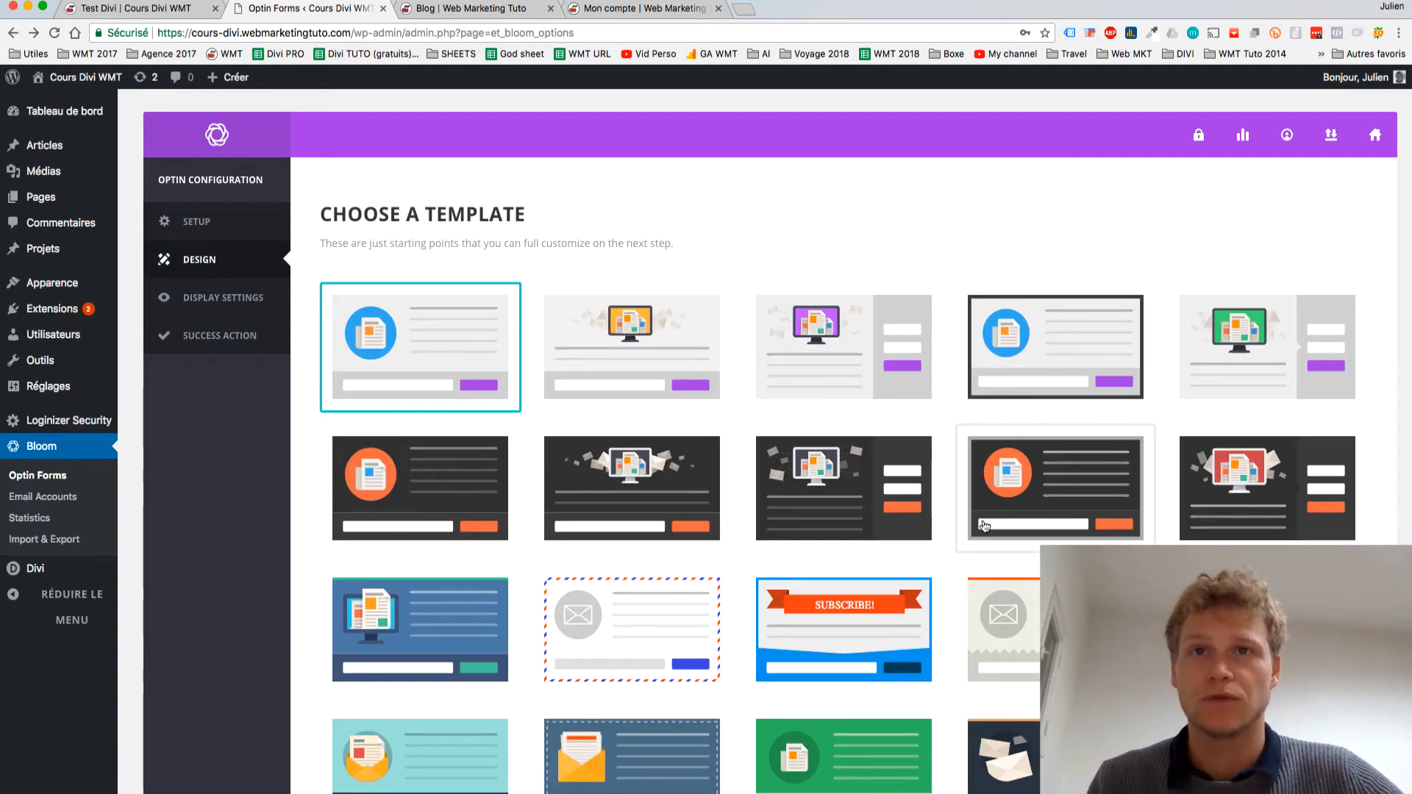
pyautogui.click(865, 505)
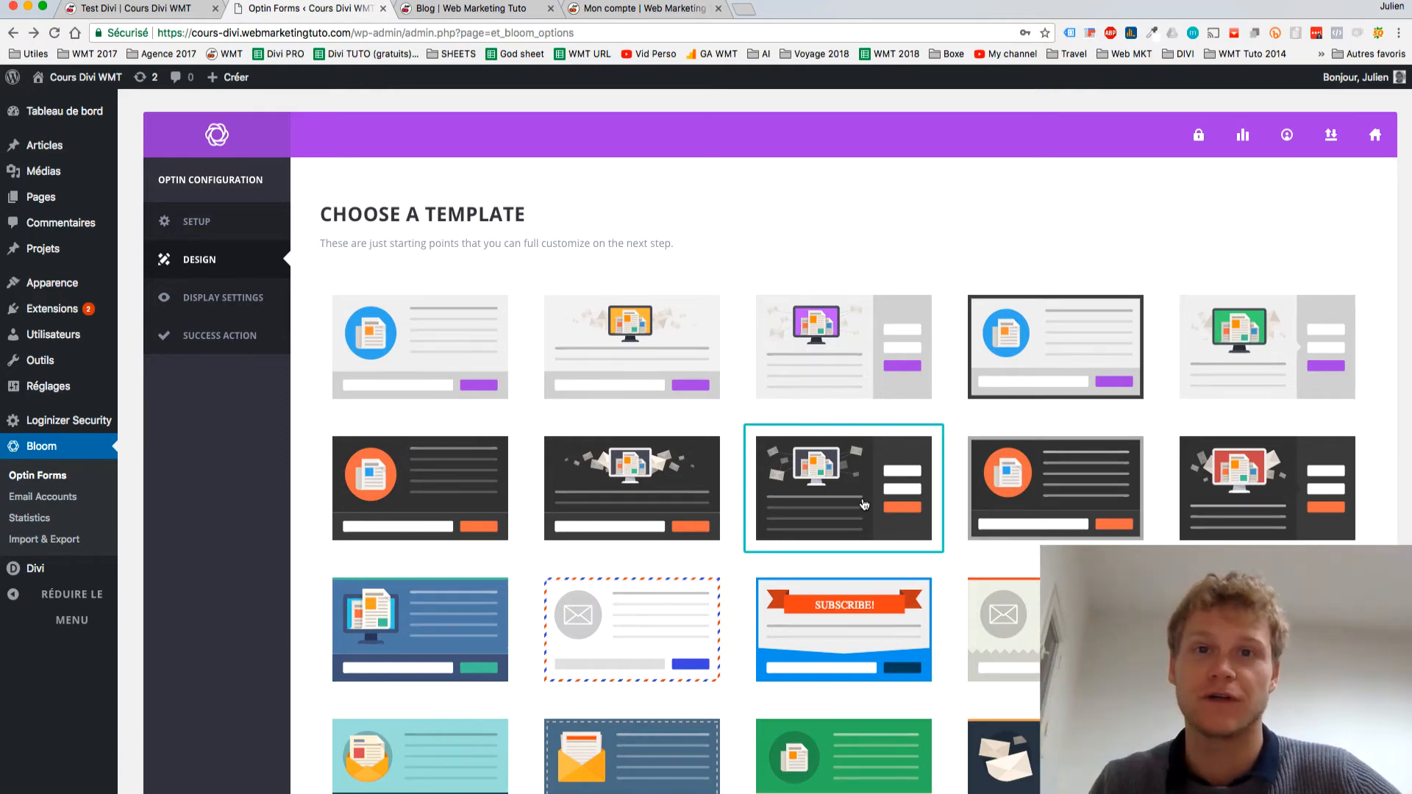
pyautogui.scroll(-15, 1175, 409)
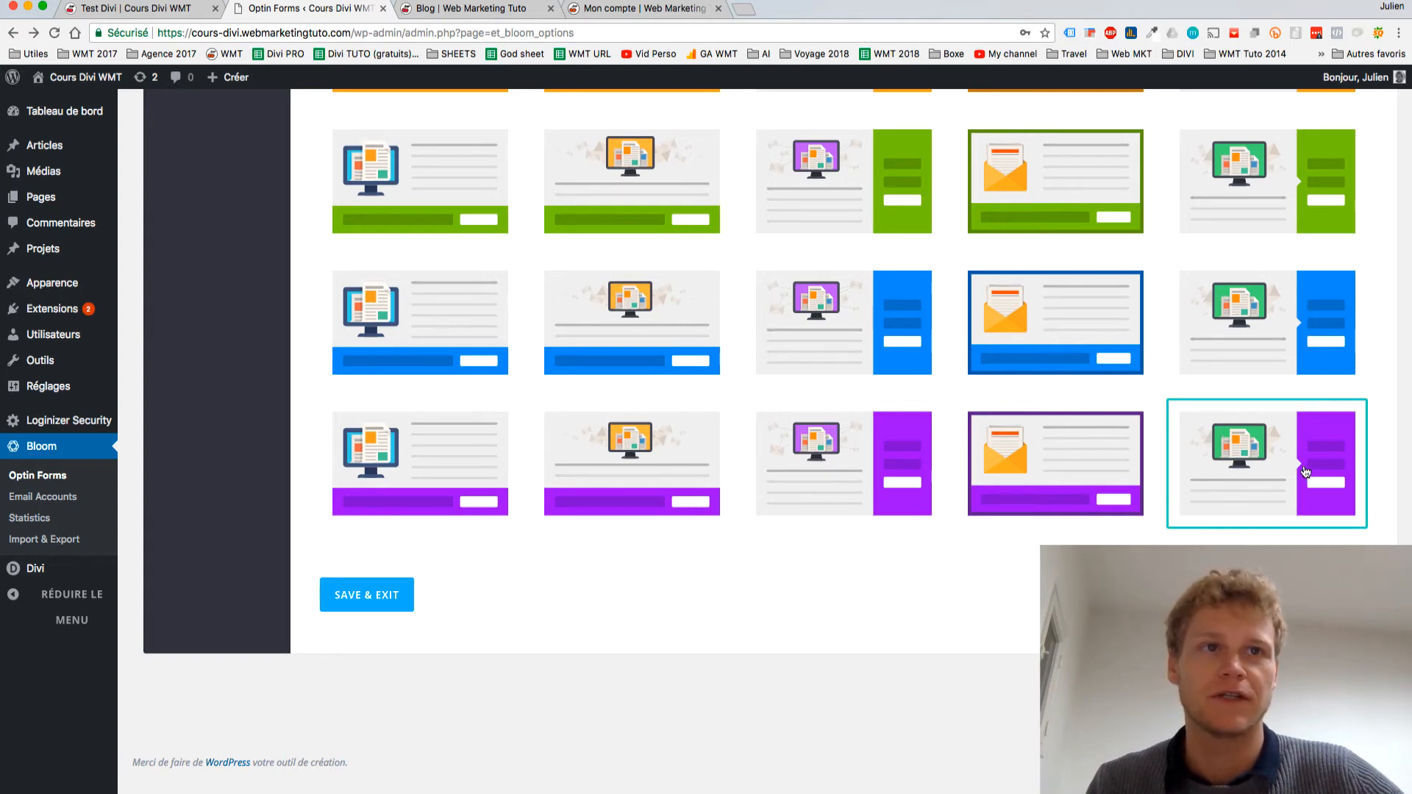
pyautogui.click(1266, 463)
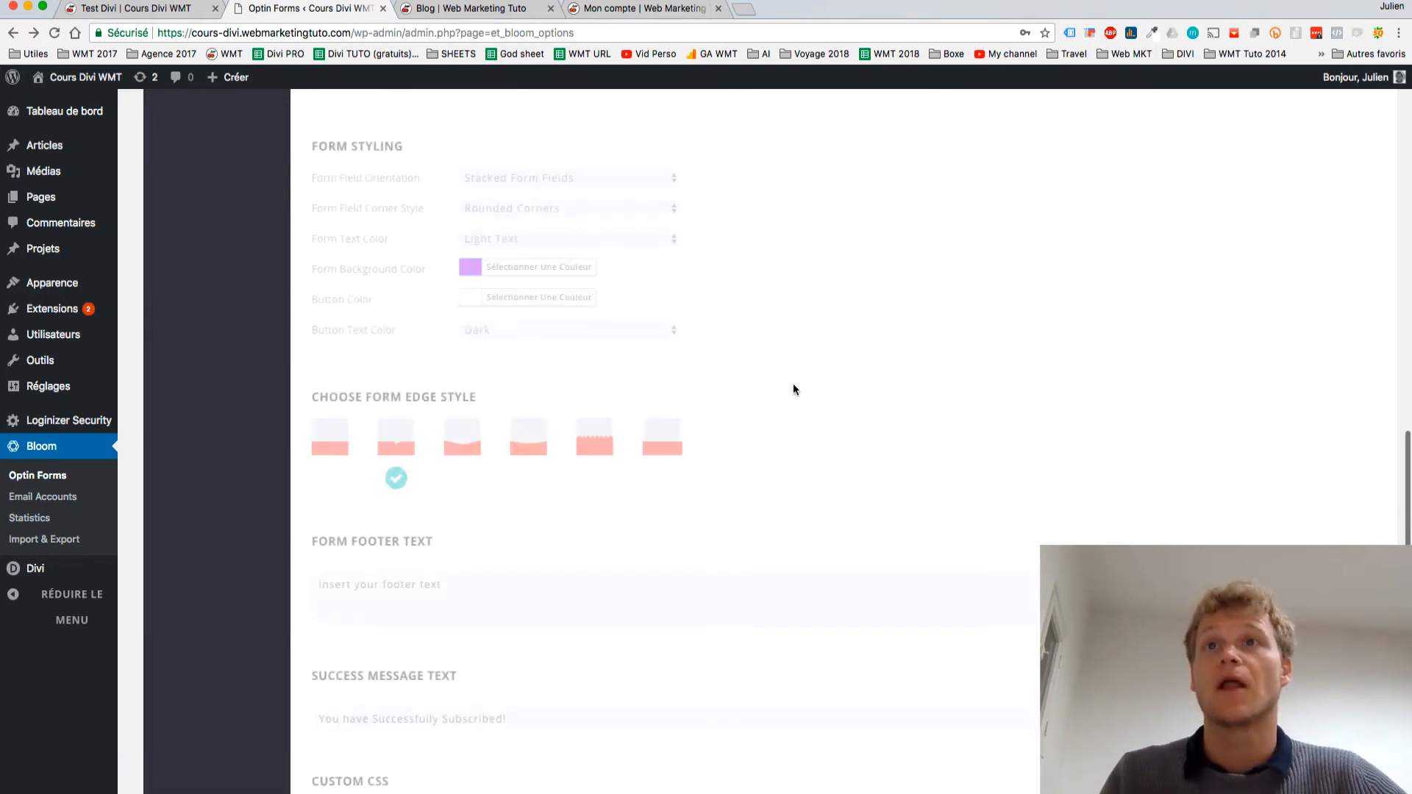
# Replace the optin title with "Recevez l'ebook 3 étapes".
pyautogui.scroll(-3, 721, 317)
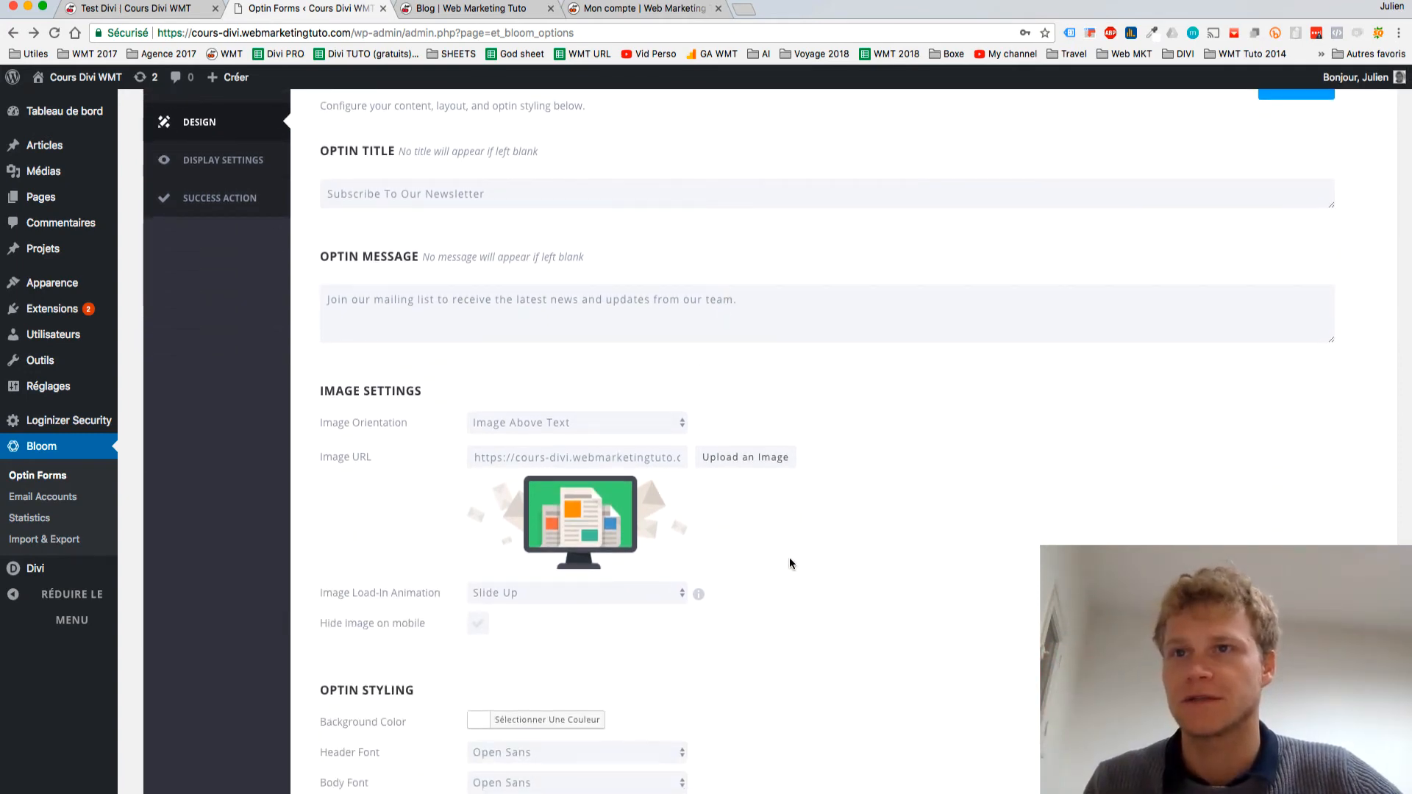
pyautogui.scroll(-3, 790, 564)
pyautogui.scroll(4, 791, 564)
pyautogui.moveTo(531, 210); pyautogui.dragTo(180, 205)
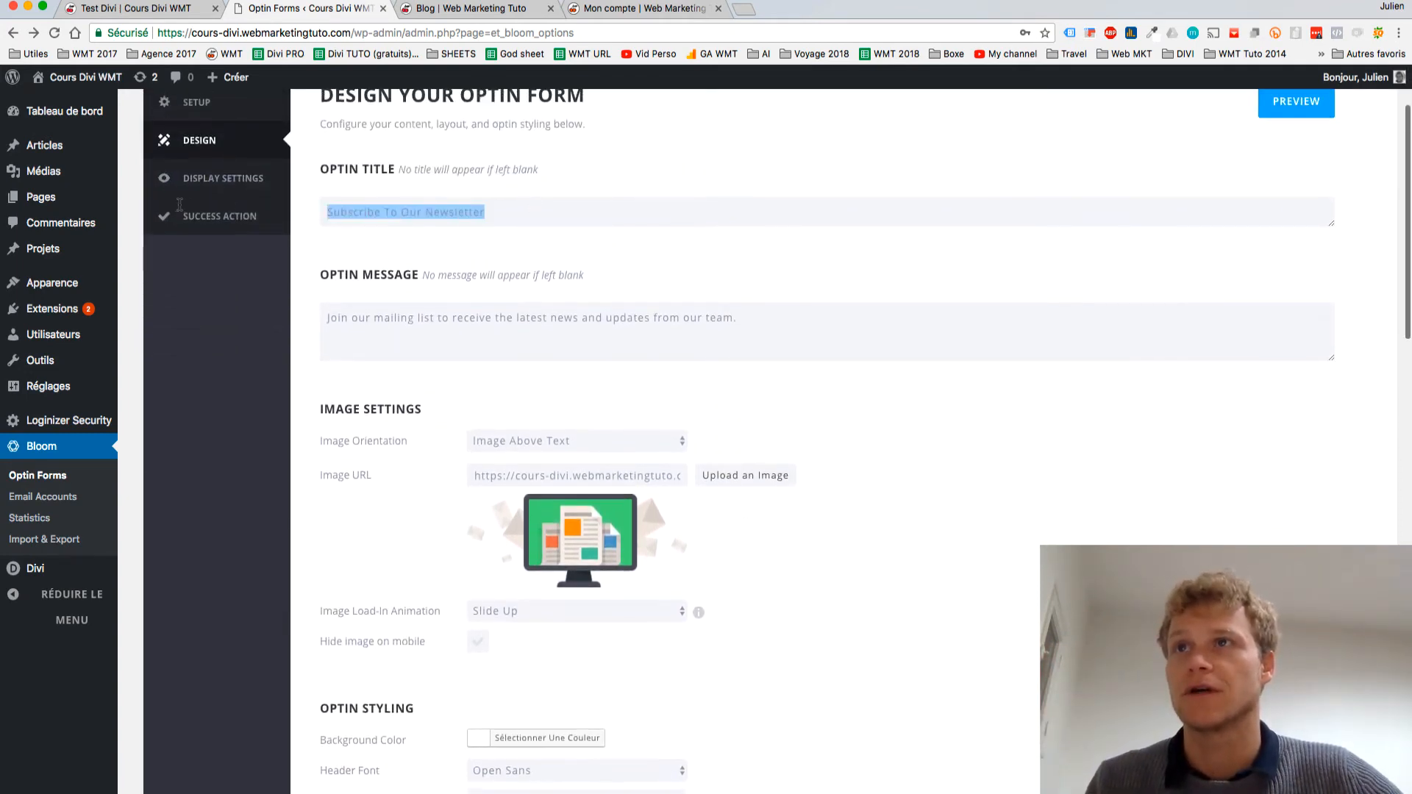
pyautogui.write("Recevez l'ebook 3 étapes")
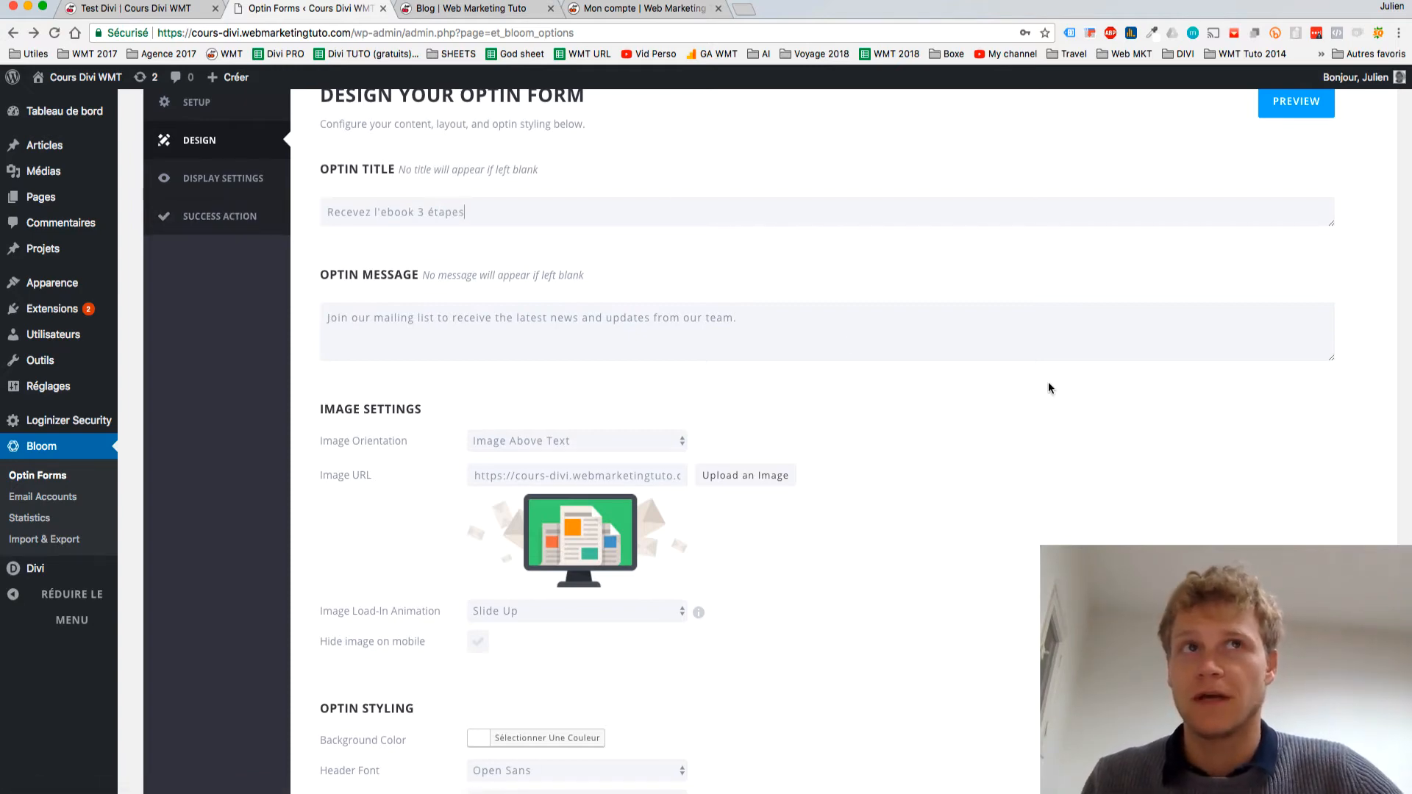
# Preview the popup with its new title and close the preview.
pyautogui.scroll(1, 1048, 389)
pyautogui.scroll(-15, 1048, 389)
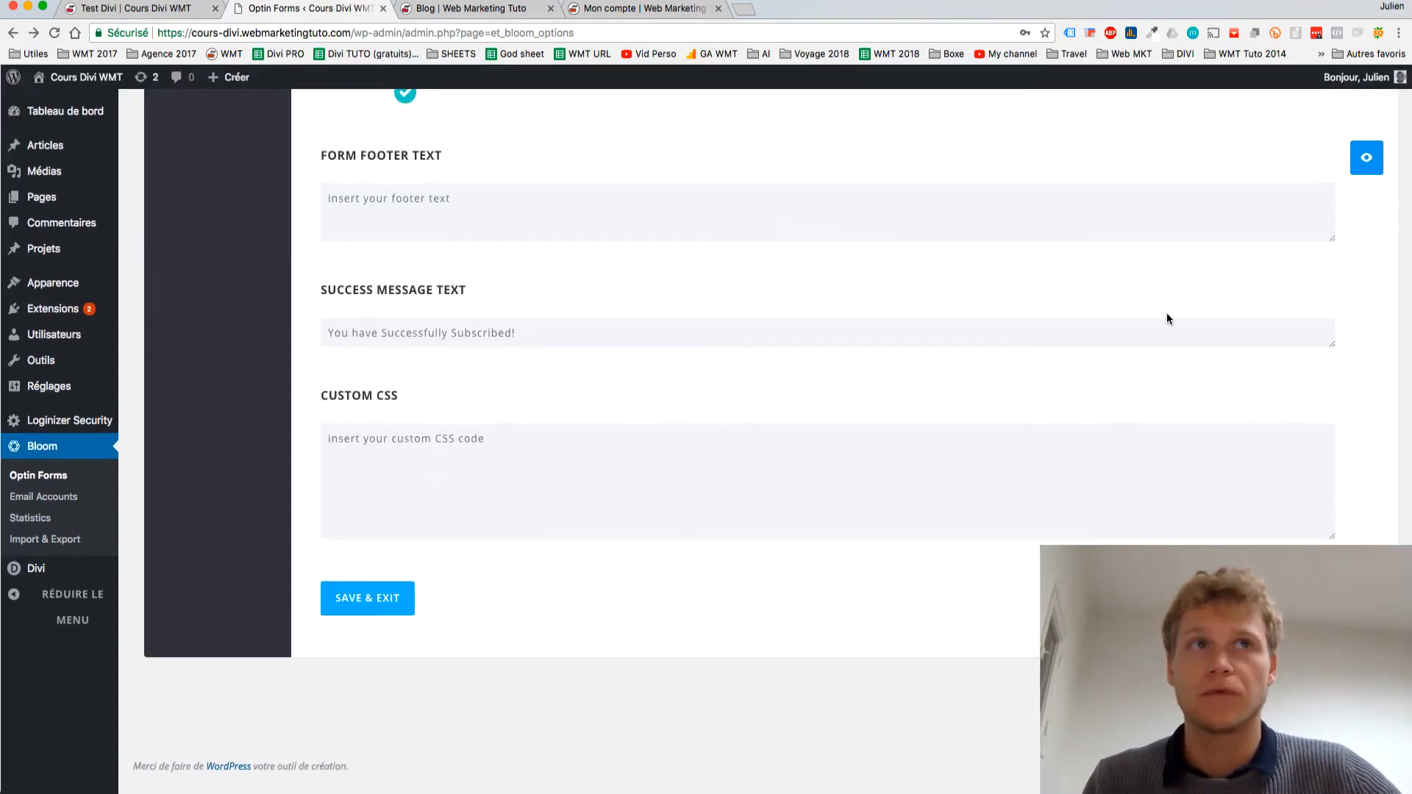
pyautogui.click(1367, 163)
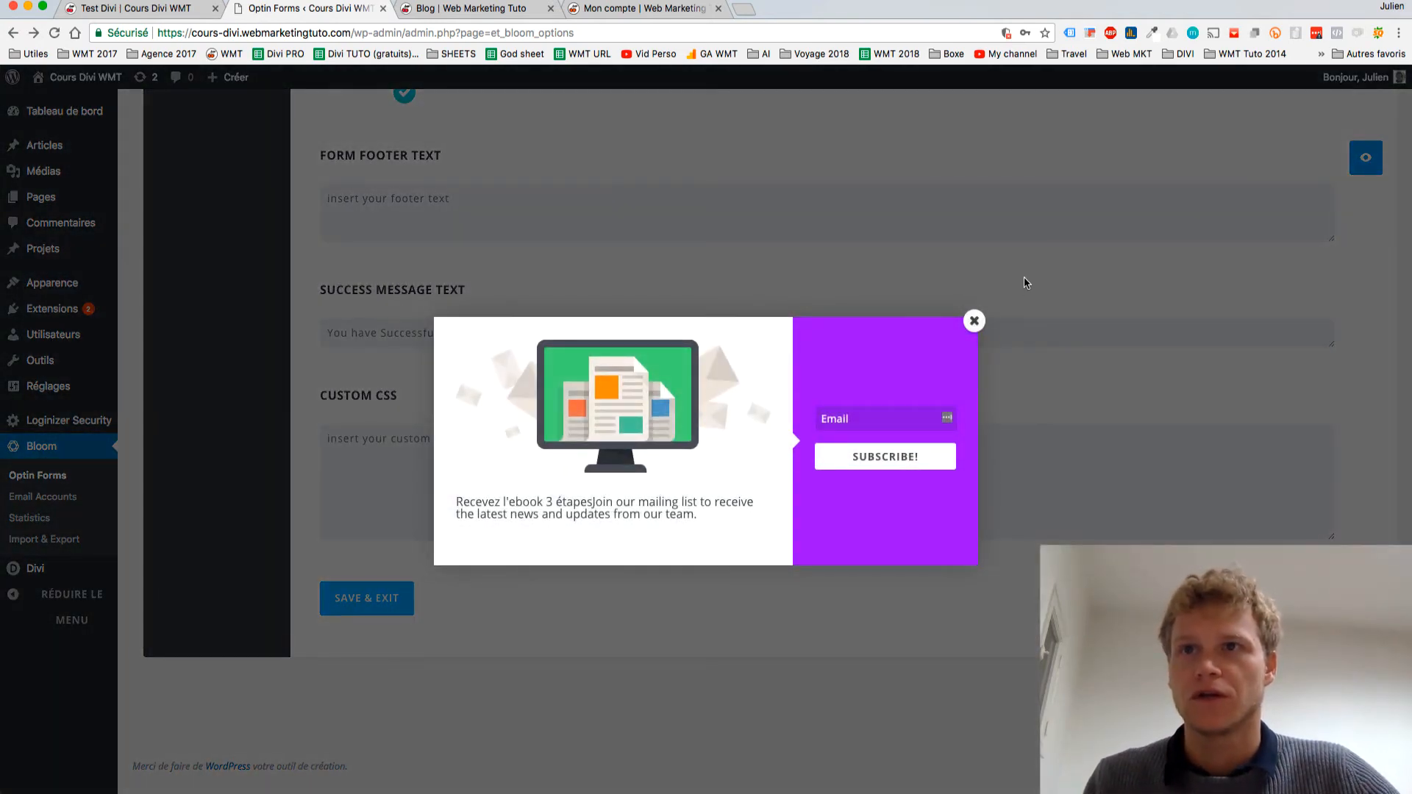
pyautogui.click(974, 321)
# Delete the default optin message about joining the mailing list.
pyautogui.scroll(7, 863, 290)
pyautogui.scroll(12, 863, 290)
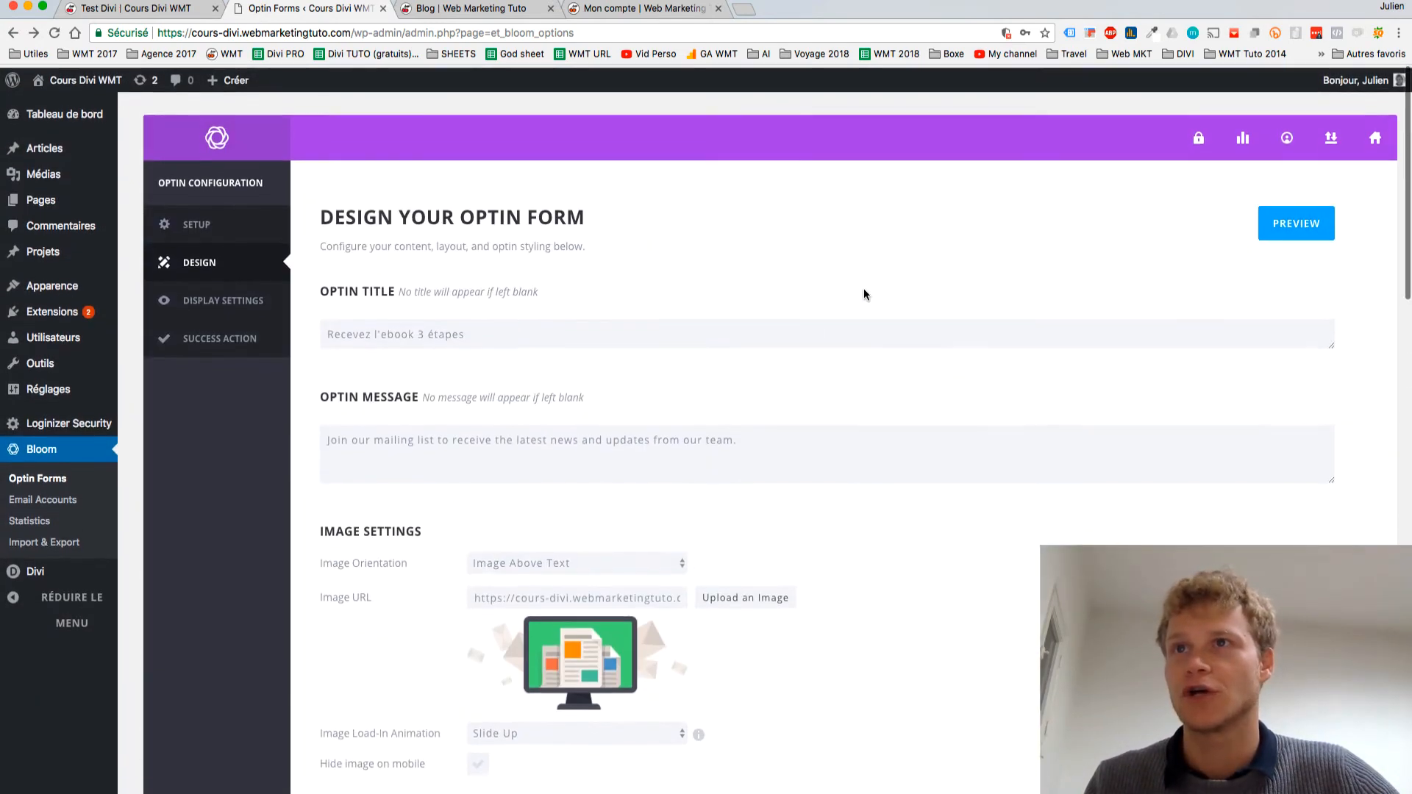
pyautogui.moveTo(746, 444); pyautogui.dragTo(47, 421)
pyautogui.press('BackSpace')
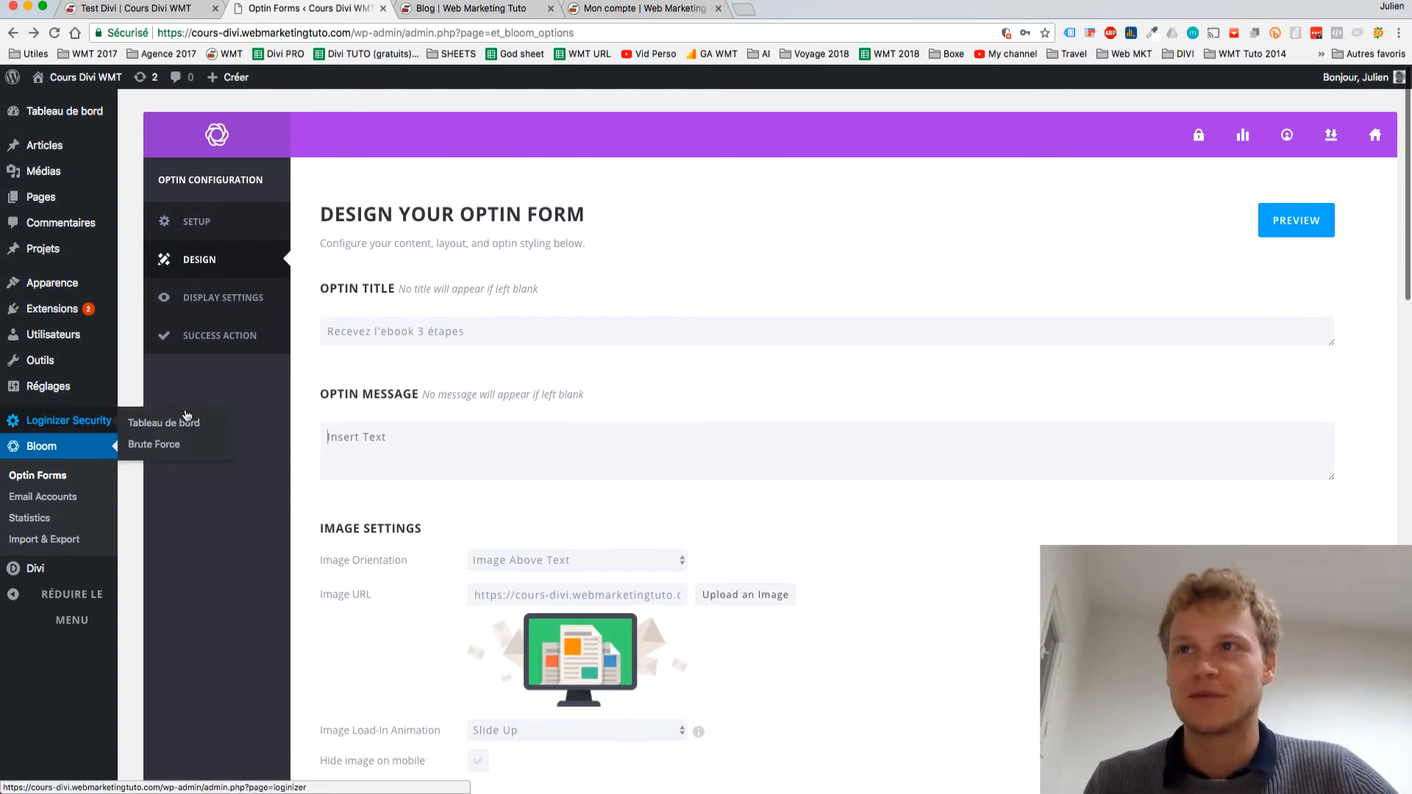
# Preview the popup without its message, close the preview and continue to the display settings.
pyautogui.scroll(-15, 895, 595)
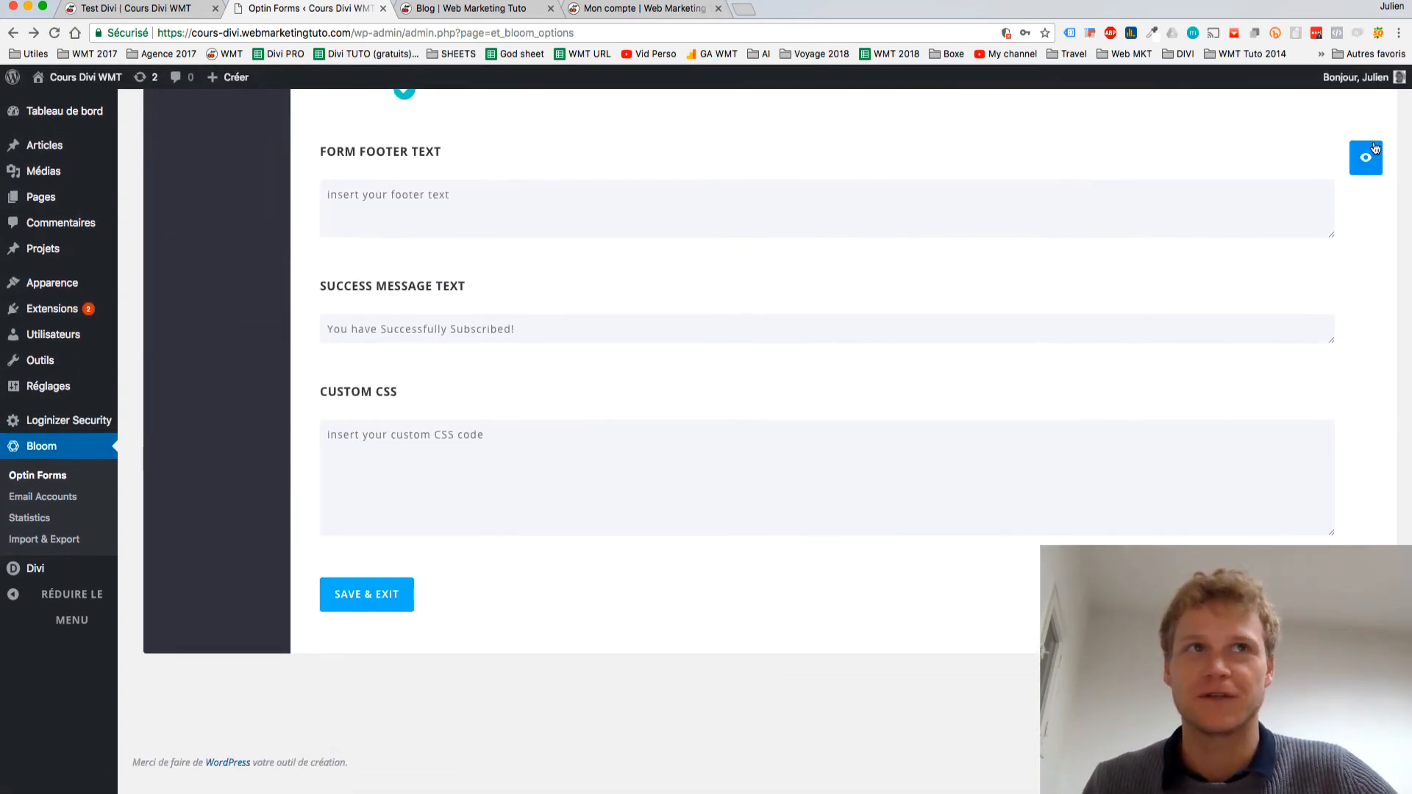
pyautogui.click(1366, 157)
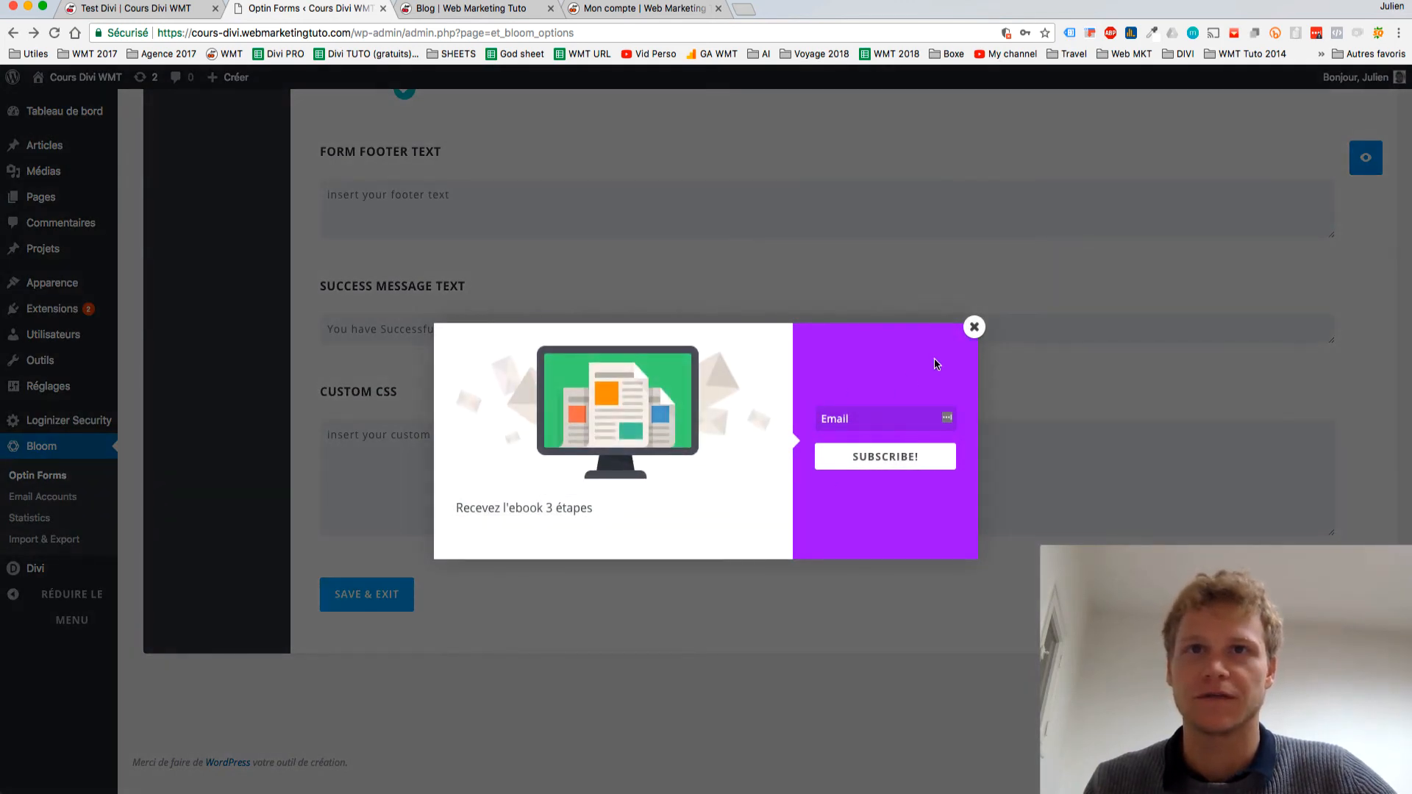
pyautogui.click(974, 328)
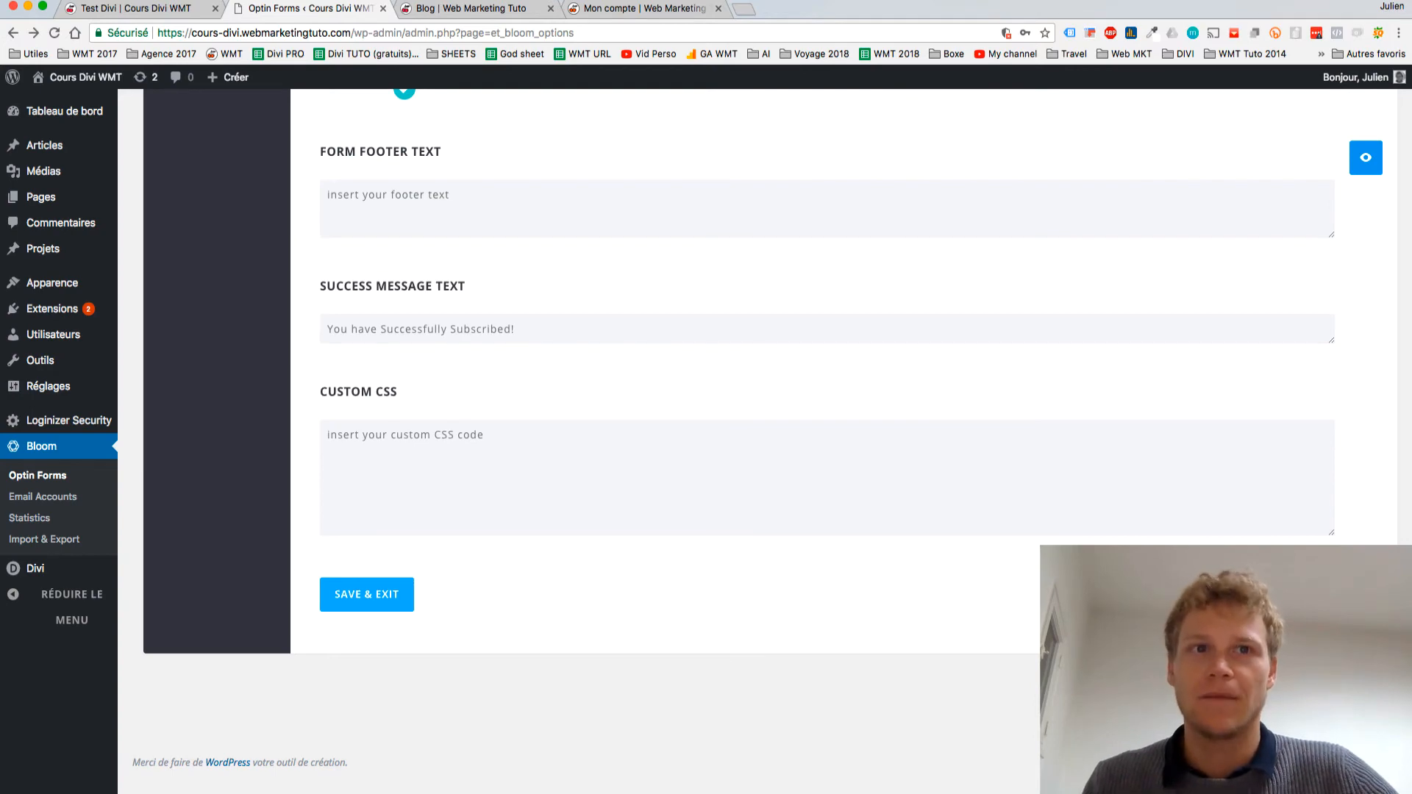
pyautogui.click(1243, 594)
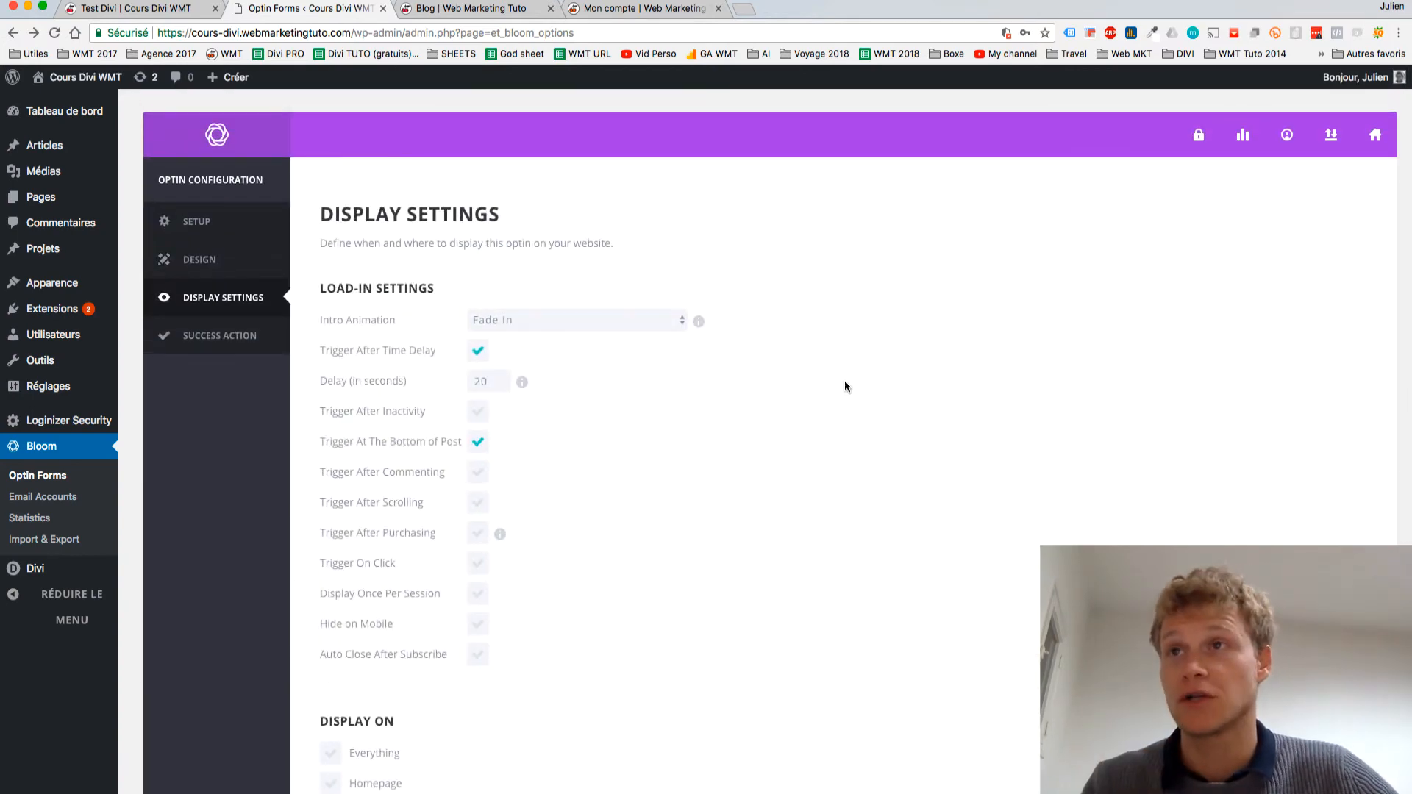
# Disable the time-delay and bottom-of-post triggers and enable Trigger On Click for the optin.
pyautogui.click(477, 353)
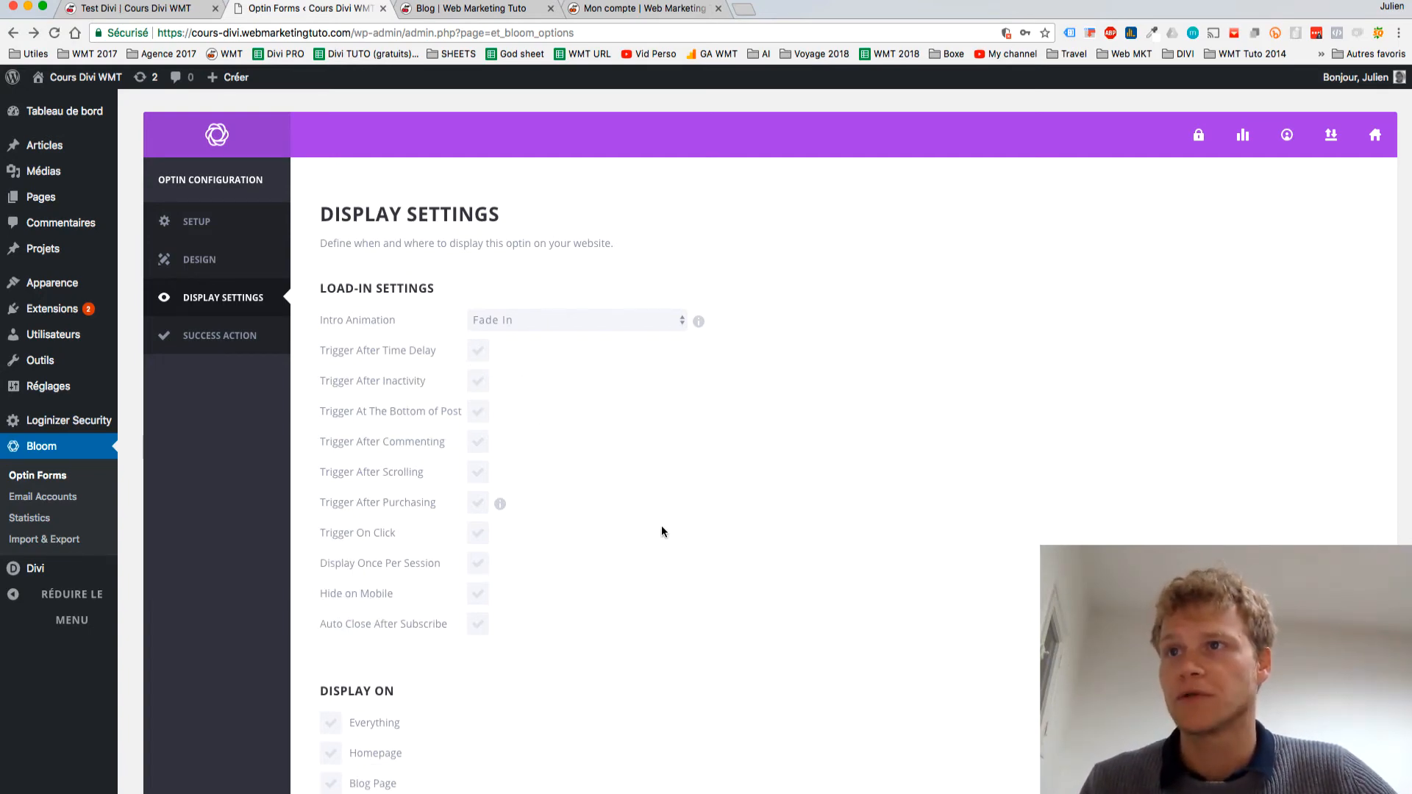
pyautogui.click(477, 531)
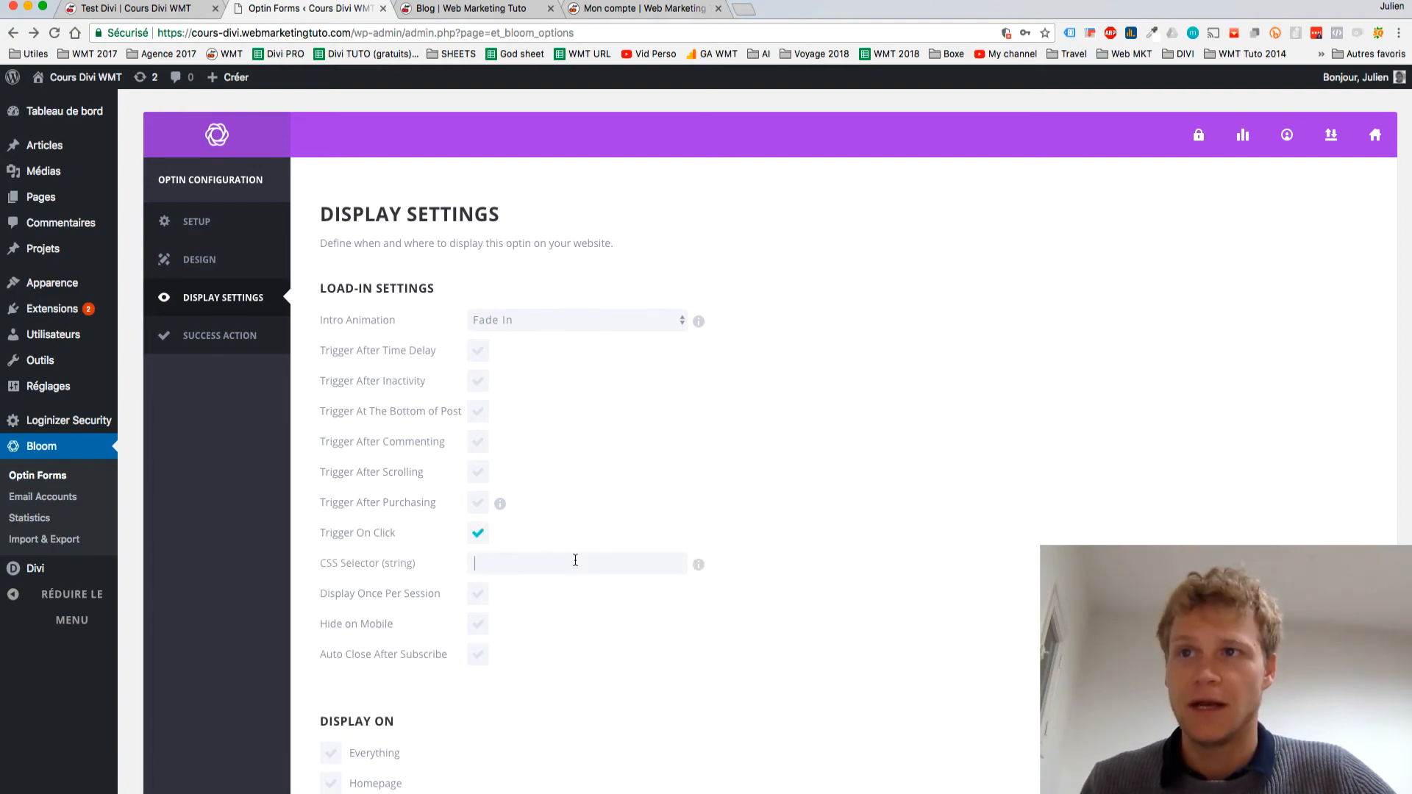
# Switch to Google Slides and copy the trigger selector "a#popup_3etapes" from the Etapes slide.
pyautogui.hotkey('ctrl', 'Right')
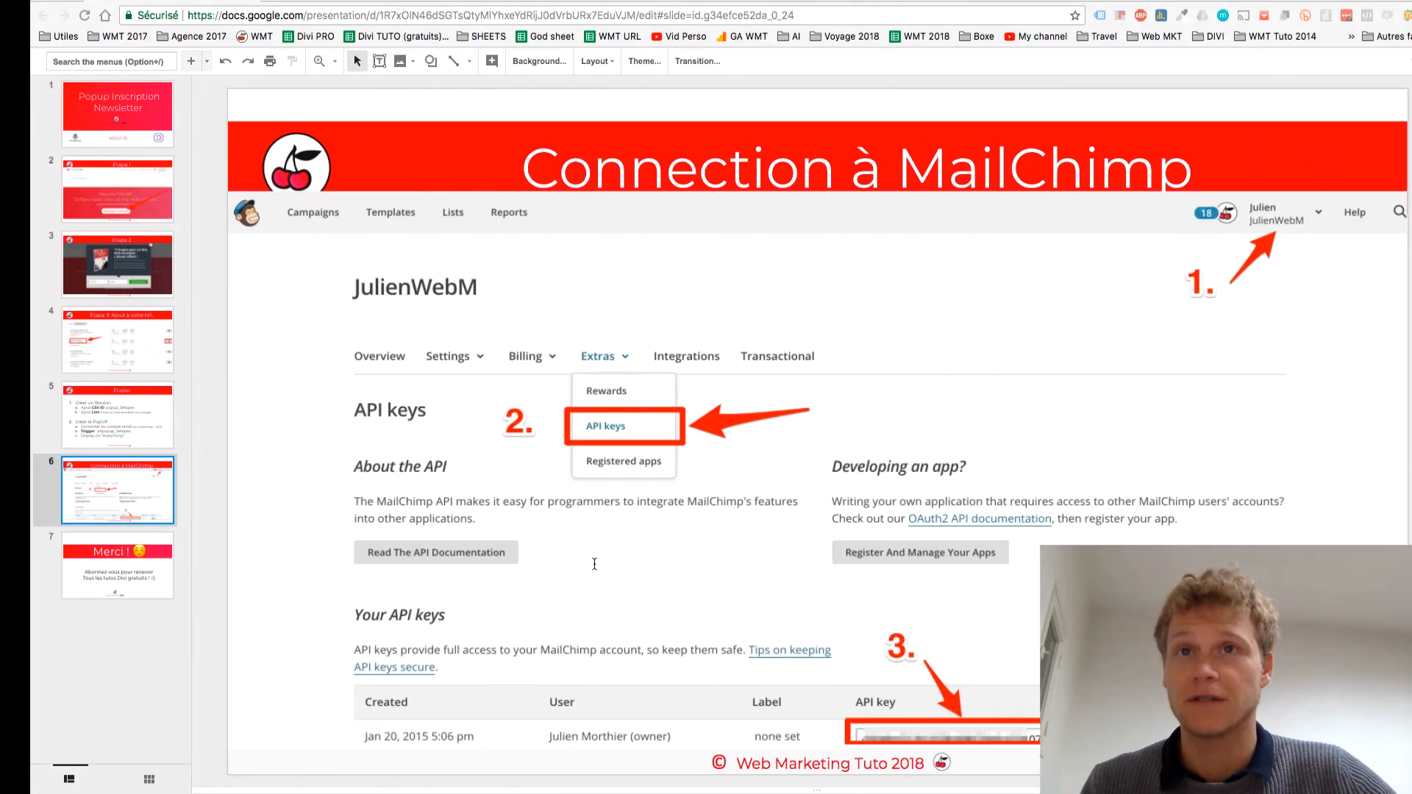
pyautogui.click(115, 441)
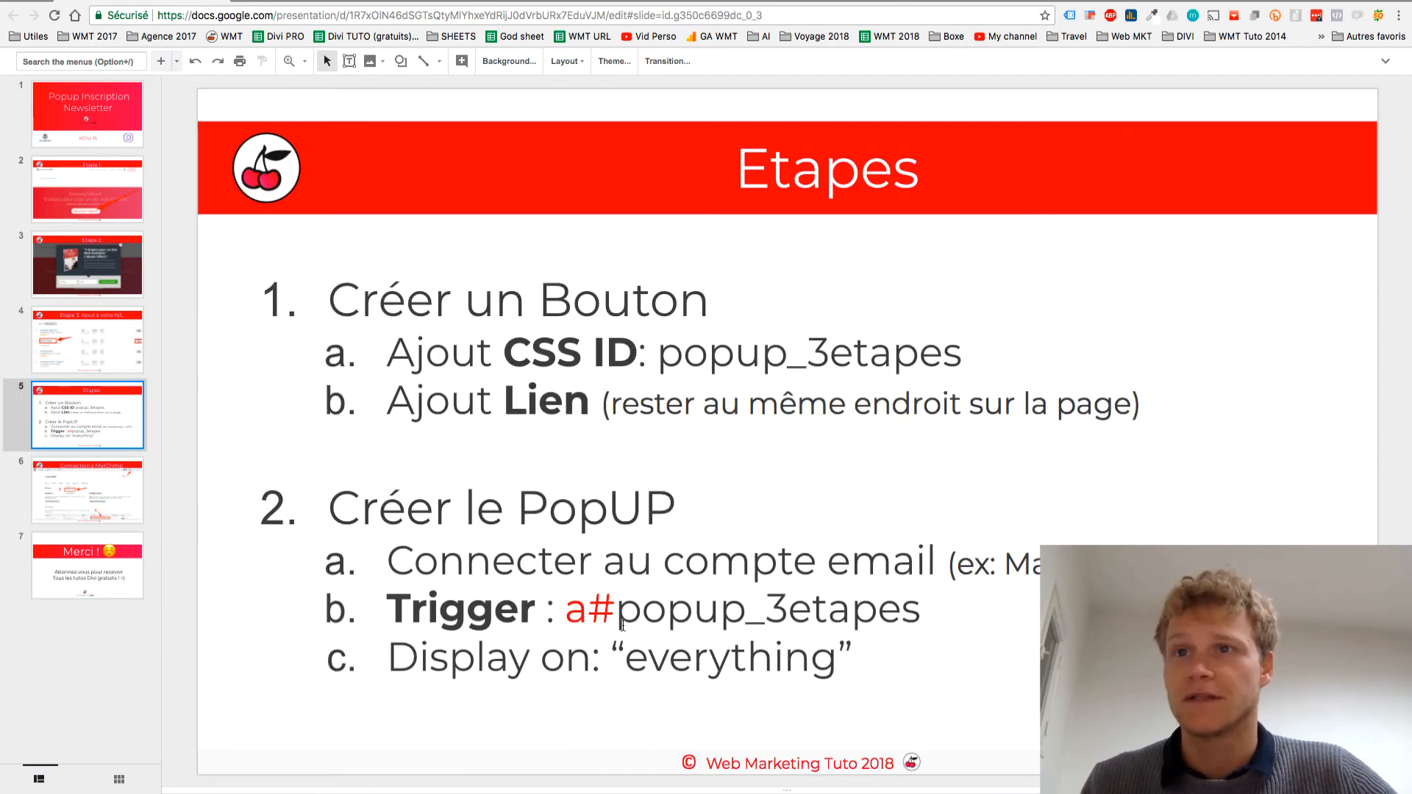
pyautogui.moveTo(615, 610); pyautogui.dragTo(924, 612)
pyautogui.press('super+c')
pyautogui.click(572, 612)
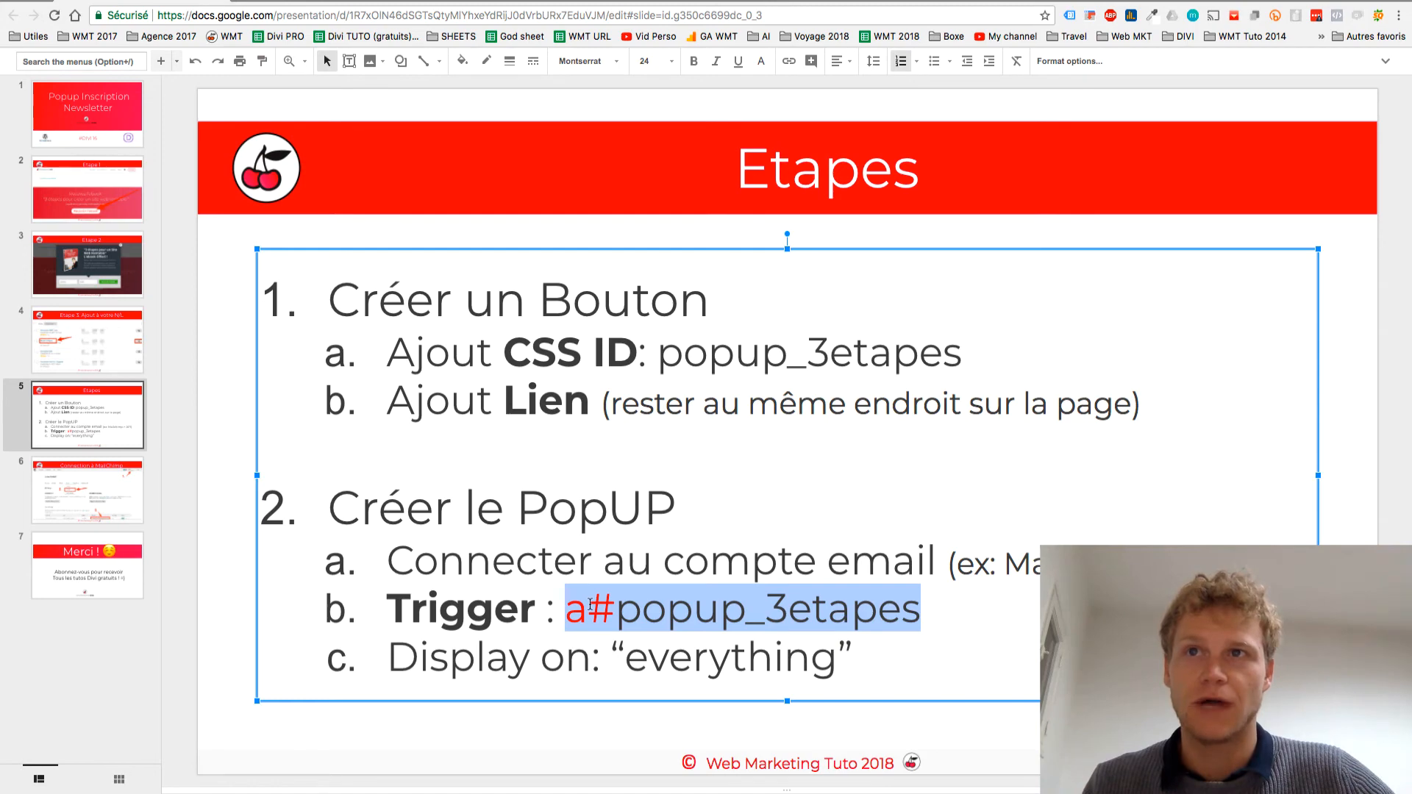
# Return to the Bloom display settings and paste a#popup_3etapes as the CSS selector of the click trigger.
pyautogui.hotkey('ctrl', 'Left')
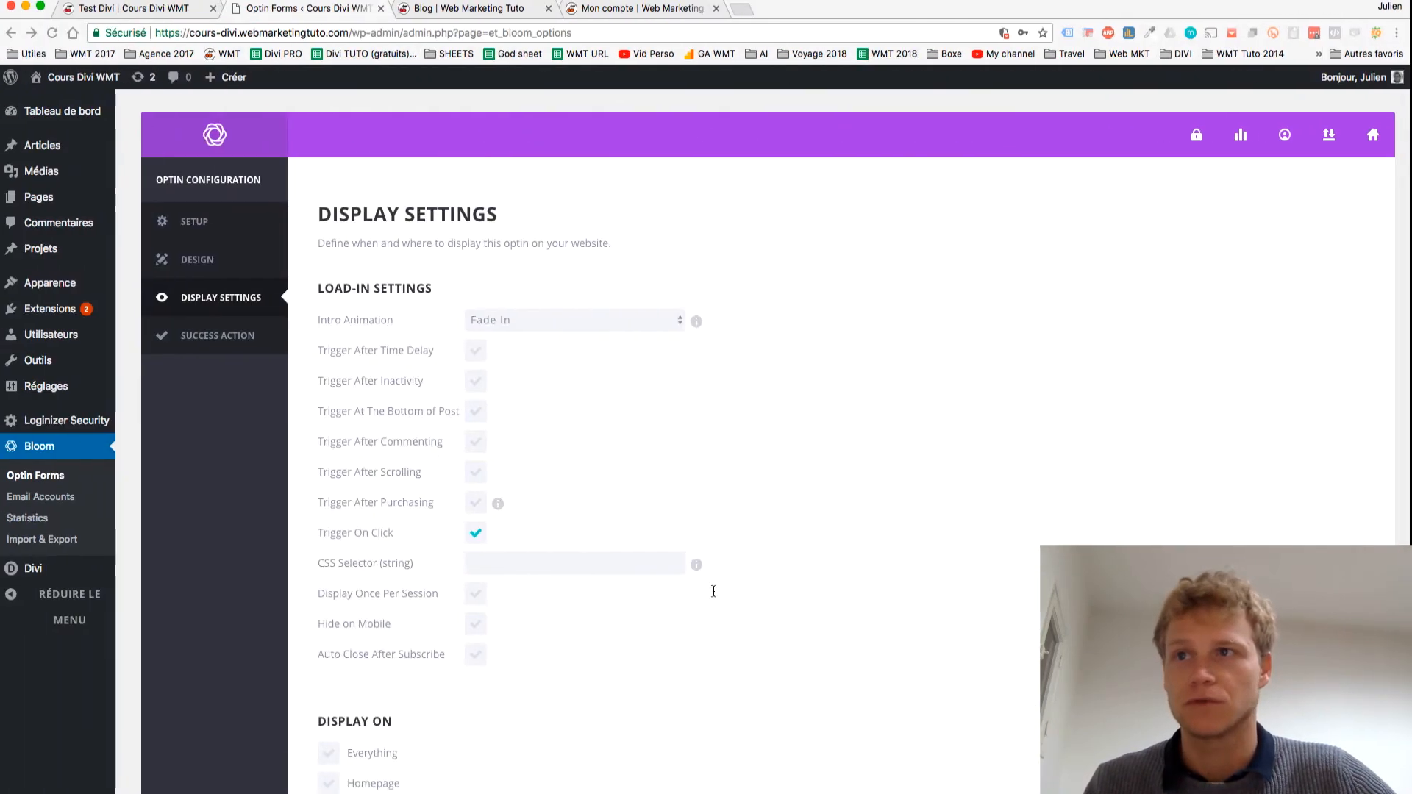
pyautogui.click(577, 561)
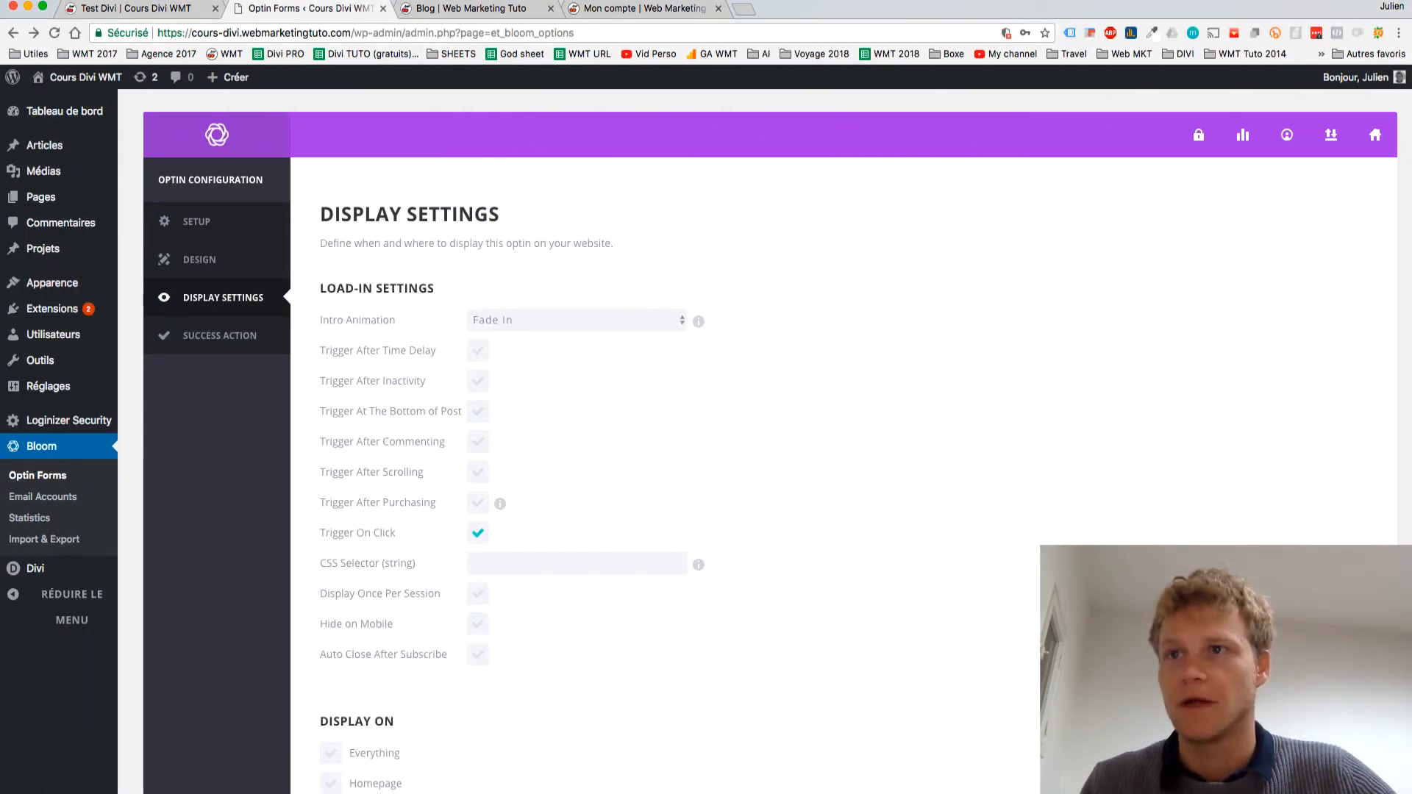
pyautogui.press('super+v')
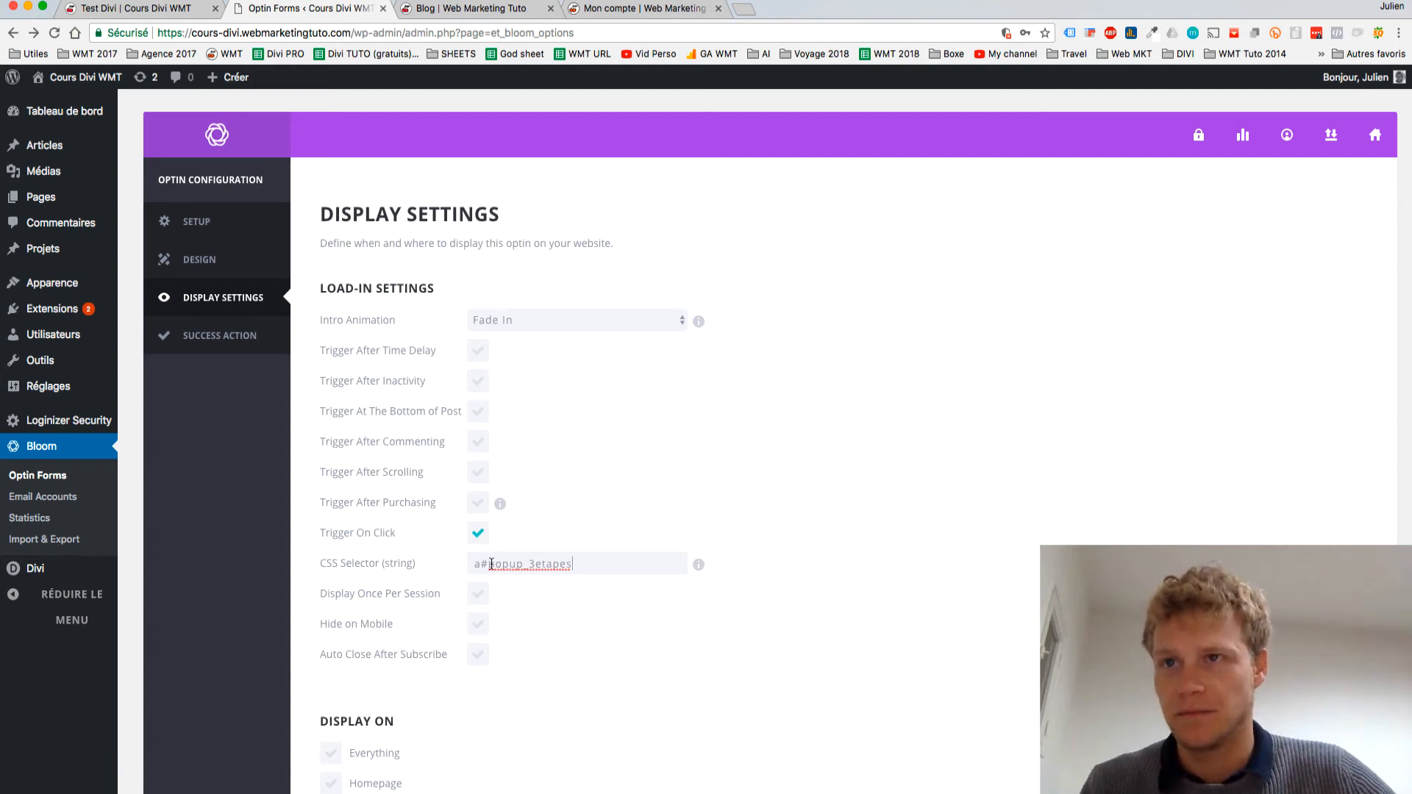
pyautogui.moveTo(575, 563); pyautogui.dragTo(492, 563)
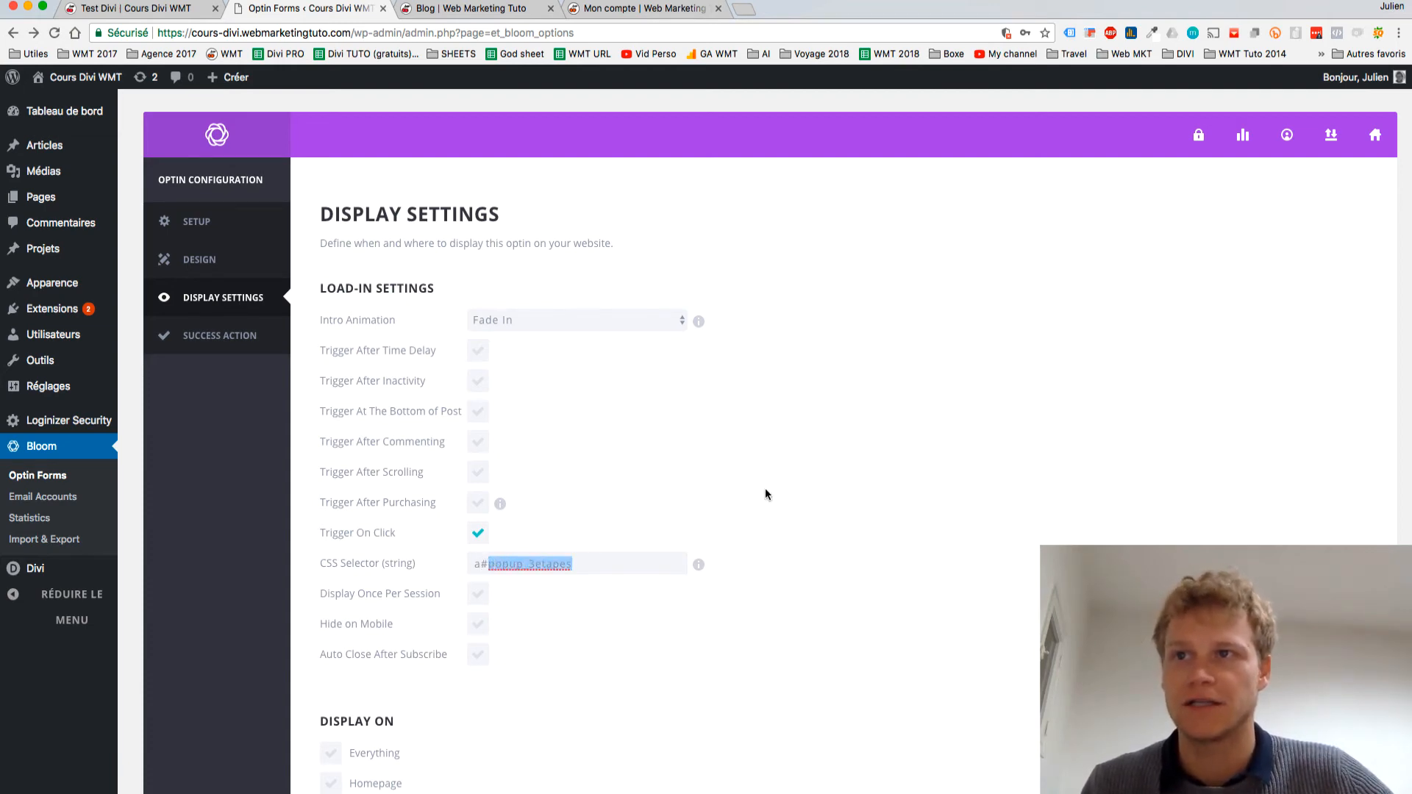
# Remove "post" from the display locations, set the optin to display on Everything, and save and exit.
pyautogui.scroll(-3, 765, 494)
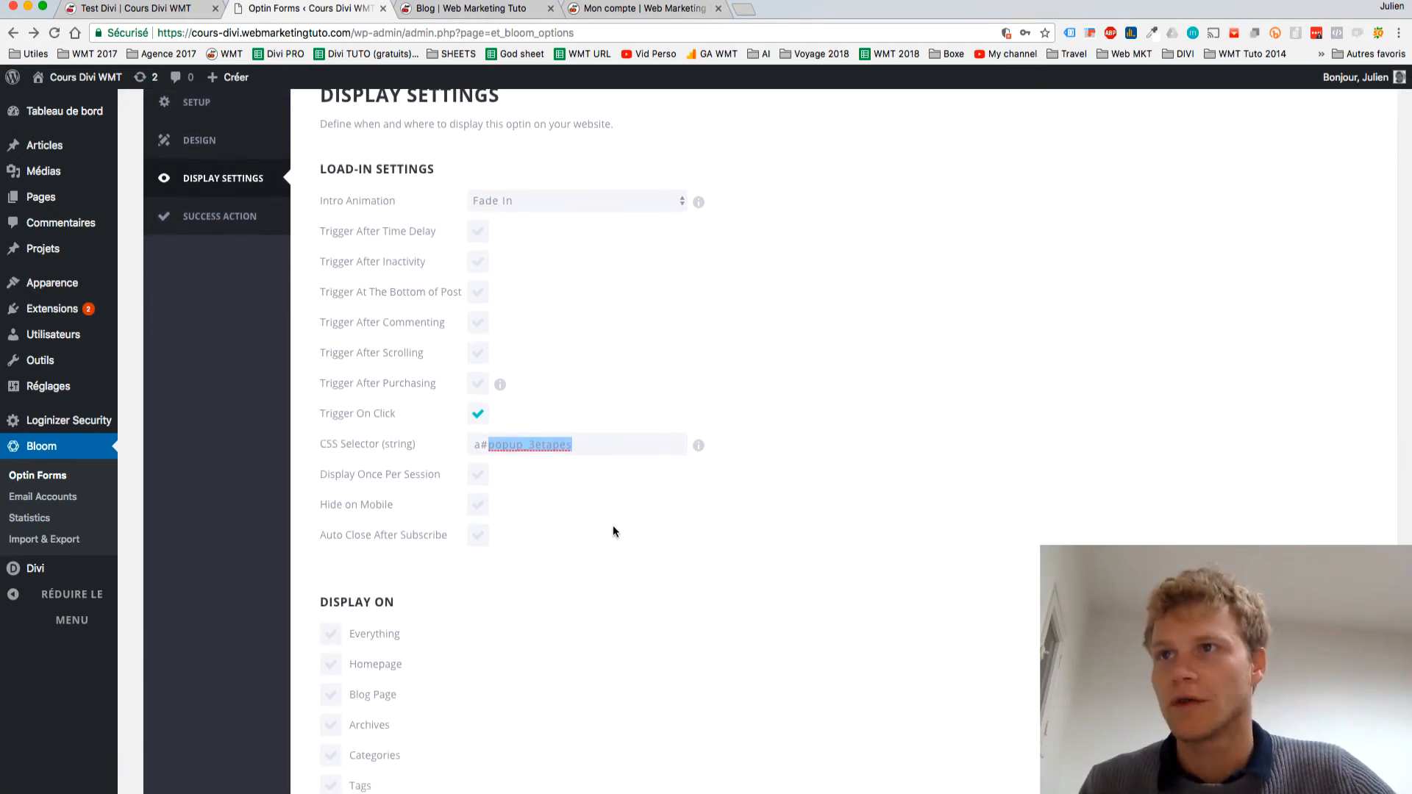
pyautogui.scroll(-6, 628, 486)
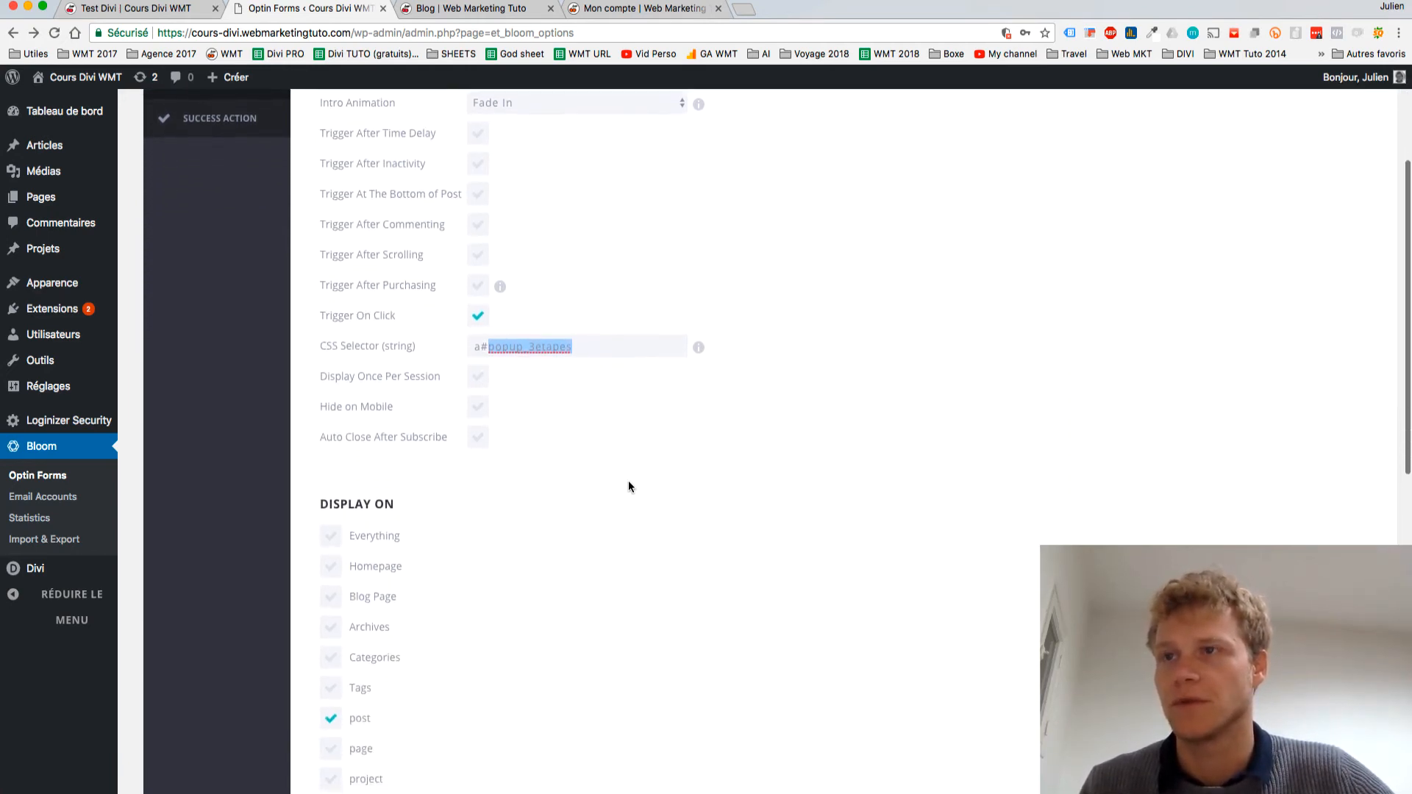
pyautogui.click(341, 587)
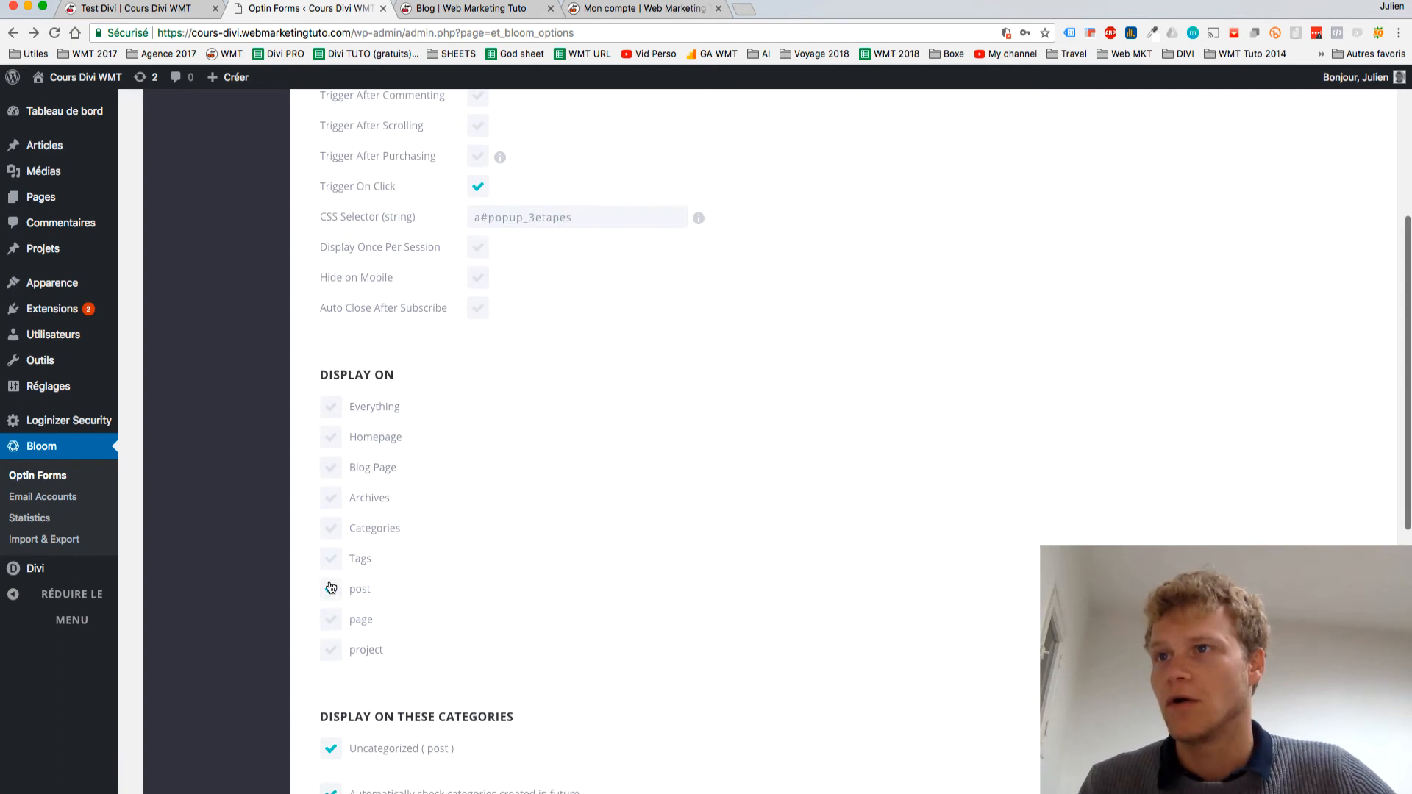
pyautogui.click(329, 407)
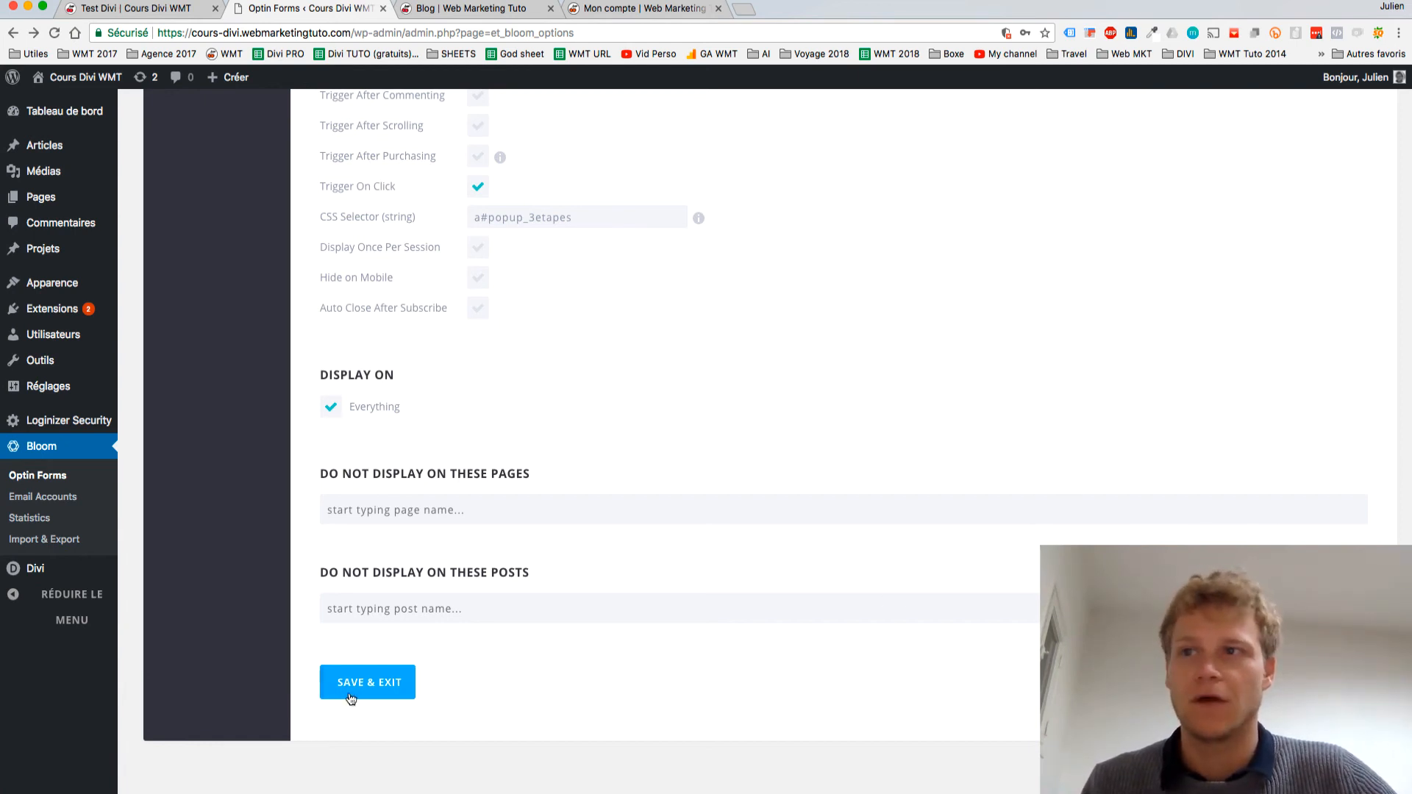
pyautogui.click(376, 685)
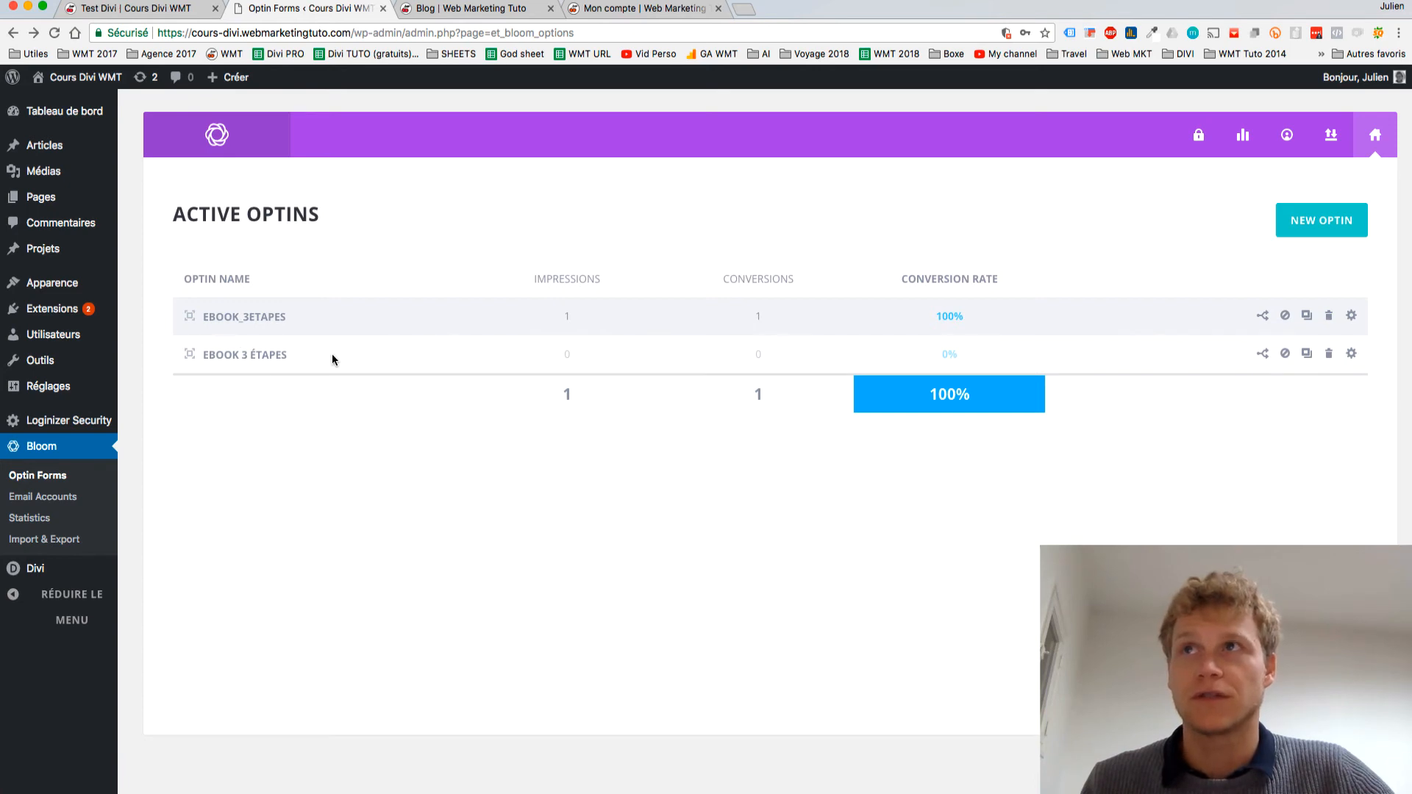
# Open the Test Divi page outside the Visual Builder in a new tab, test the "Cliquez ici pour vous inscrire" popup and close it.
pyautogui.click(474, 18)
pyautogui.click(140, 9)
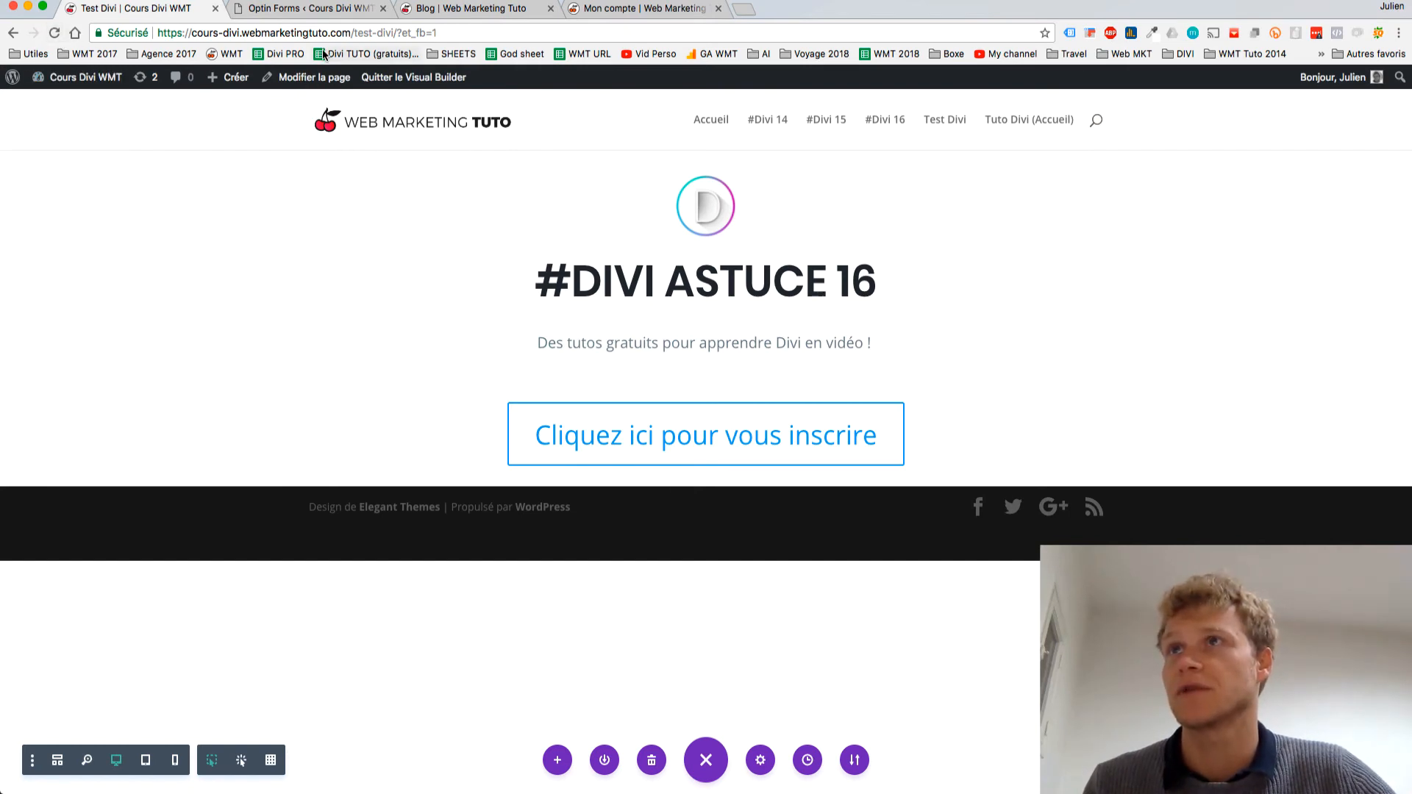
pyautogui.keyDown('super'); pyautogui.click(371, 76); pyautogui.keyUp('super')
pyautogui.click(310, 18)
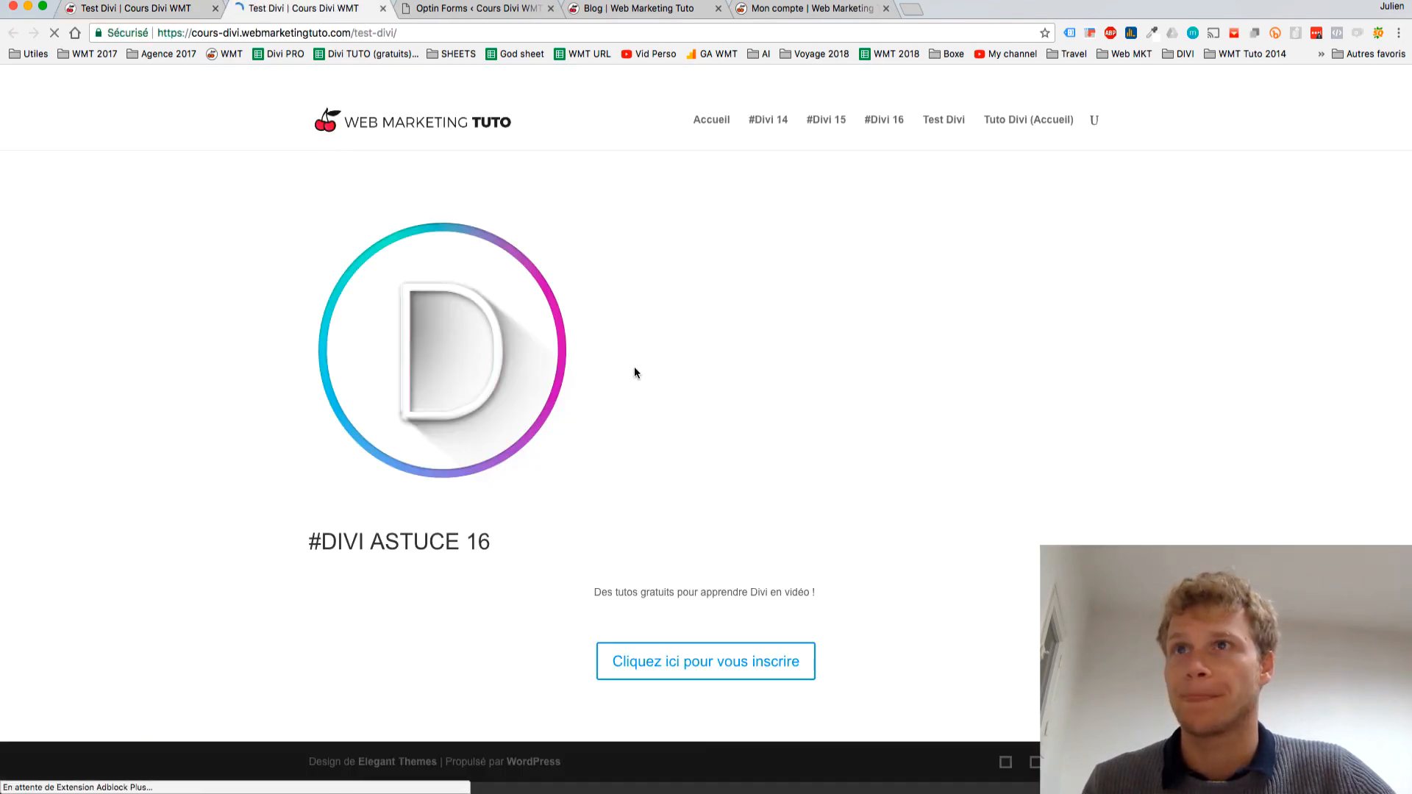
pyautogui.click(676, 416)
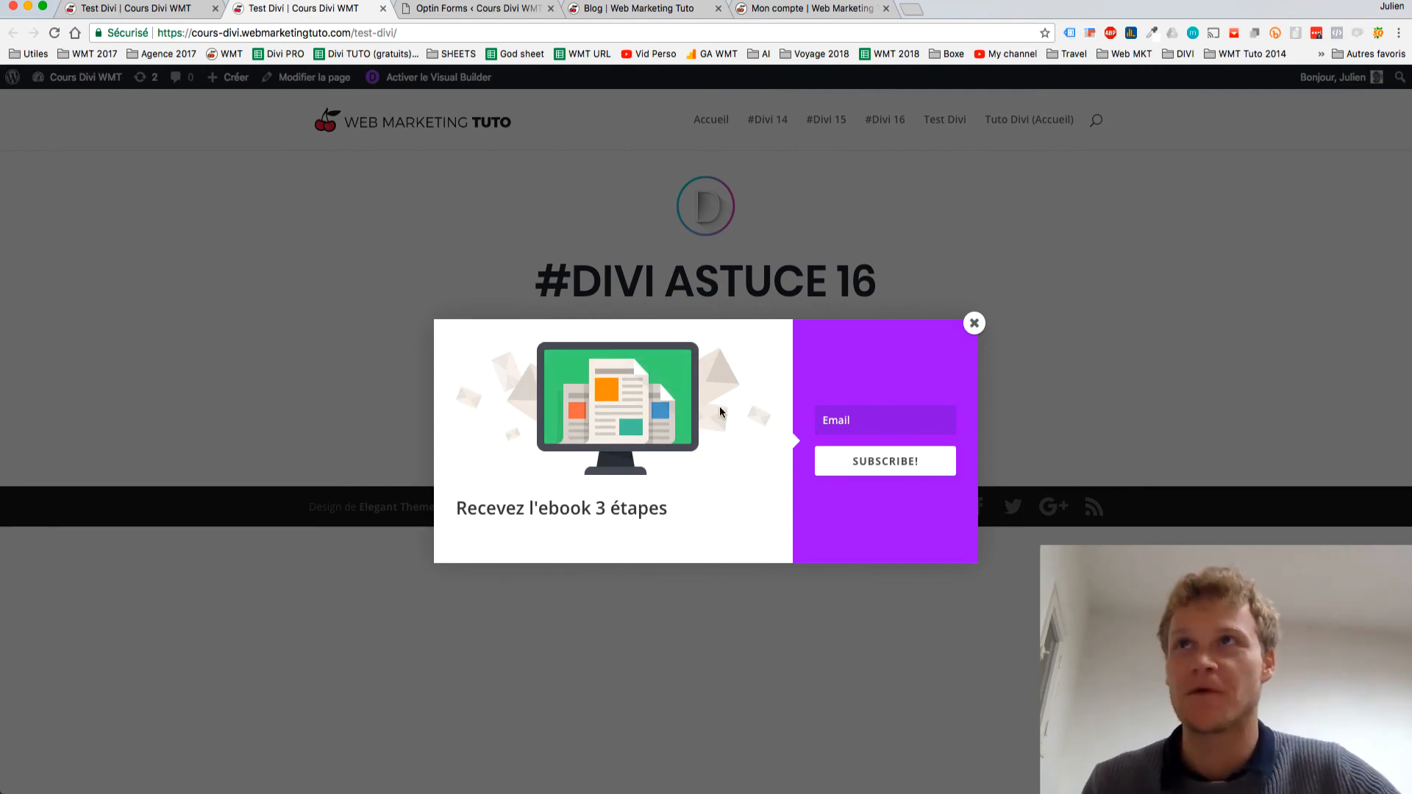
pyautogui.click(631, 10)
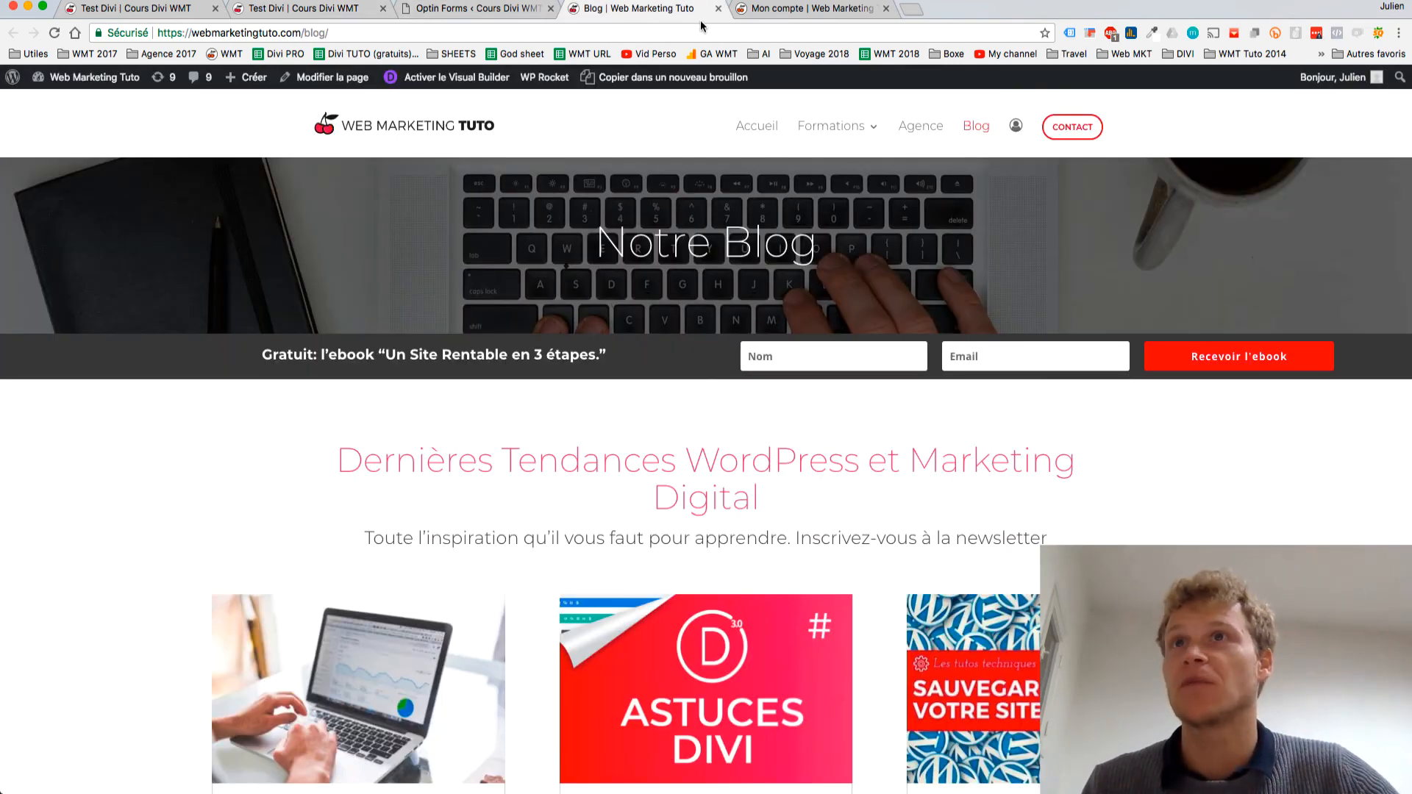
pyautogui.click(266, 9)
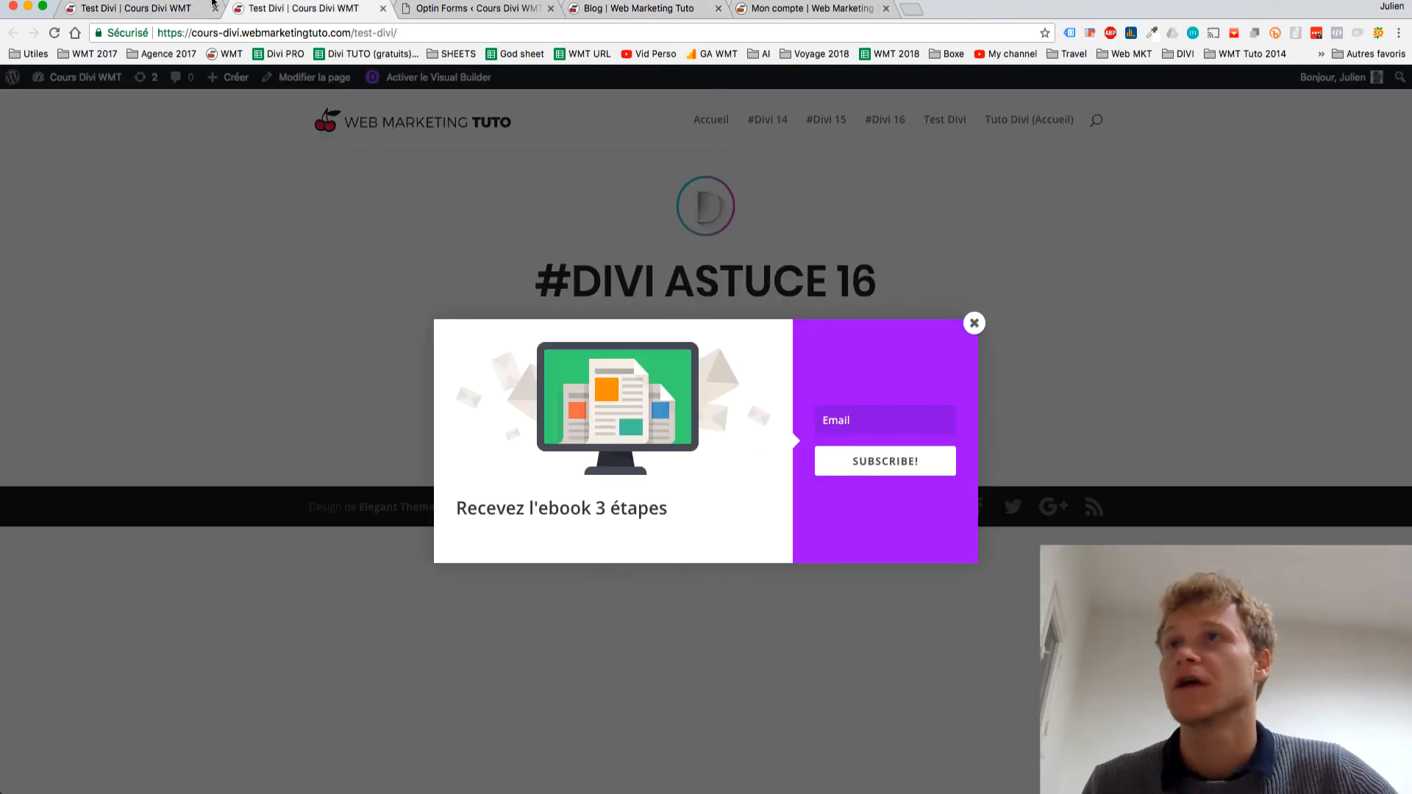
pyautogui.click(973, 323)
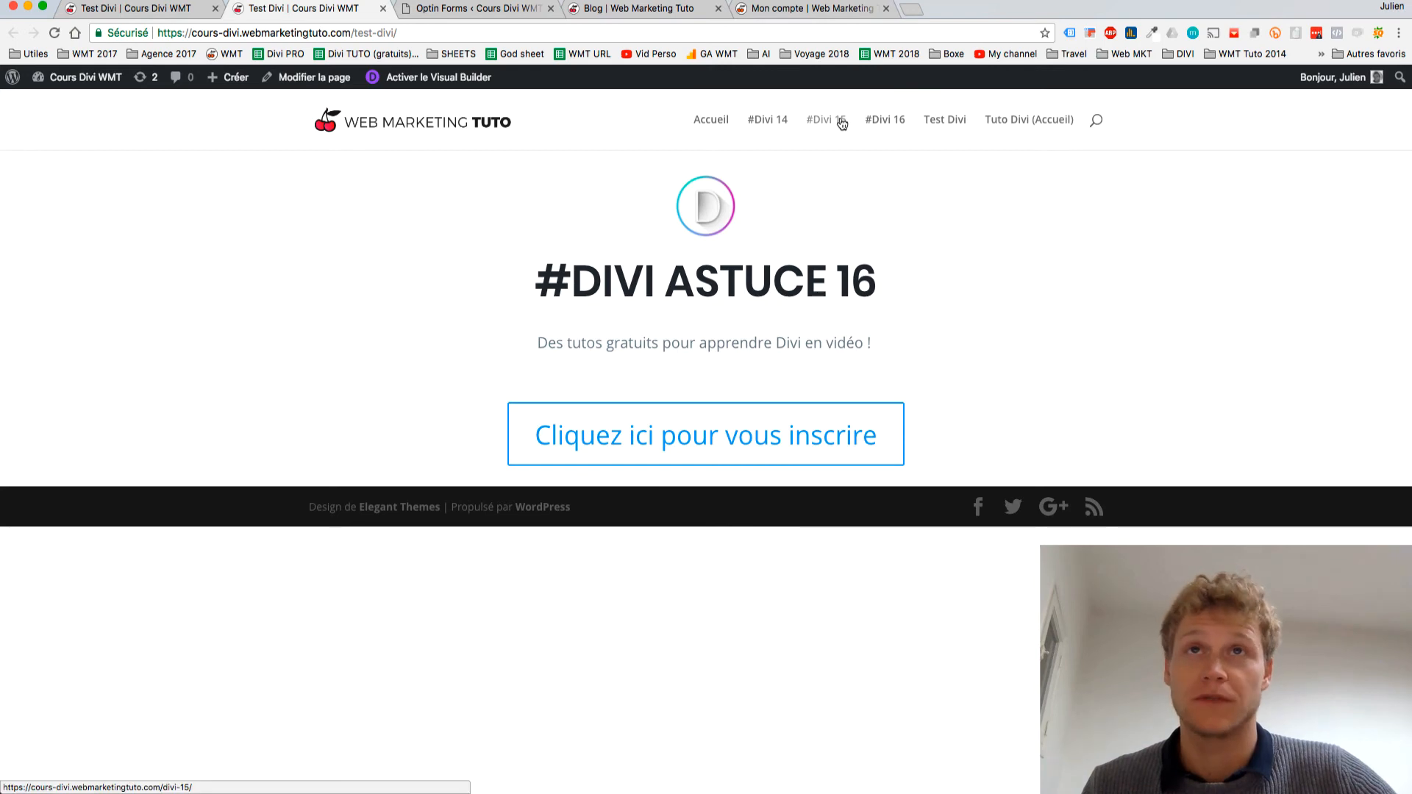
# Open the #Divi 16 page, test the popup of the "Recevoir l'ebook" button near the footer and close it.
pyautogui.click(873, 126)
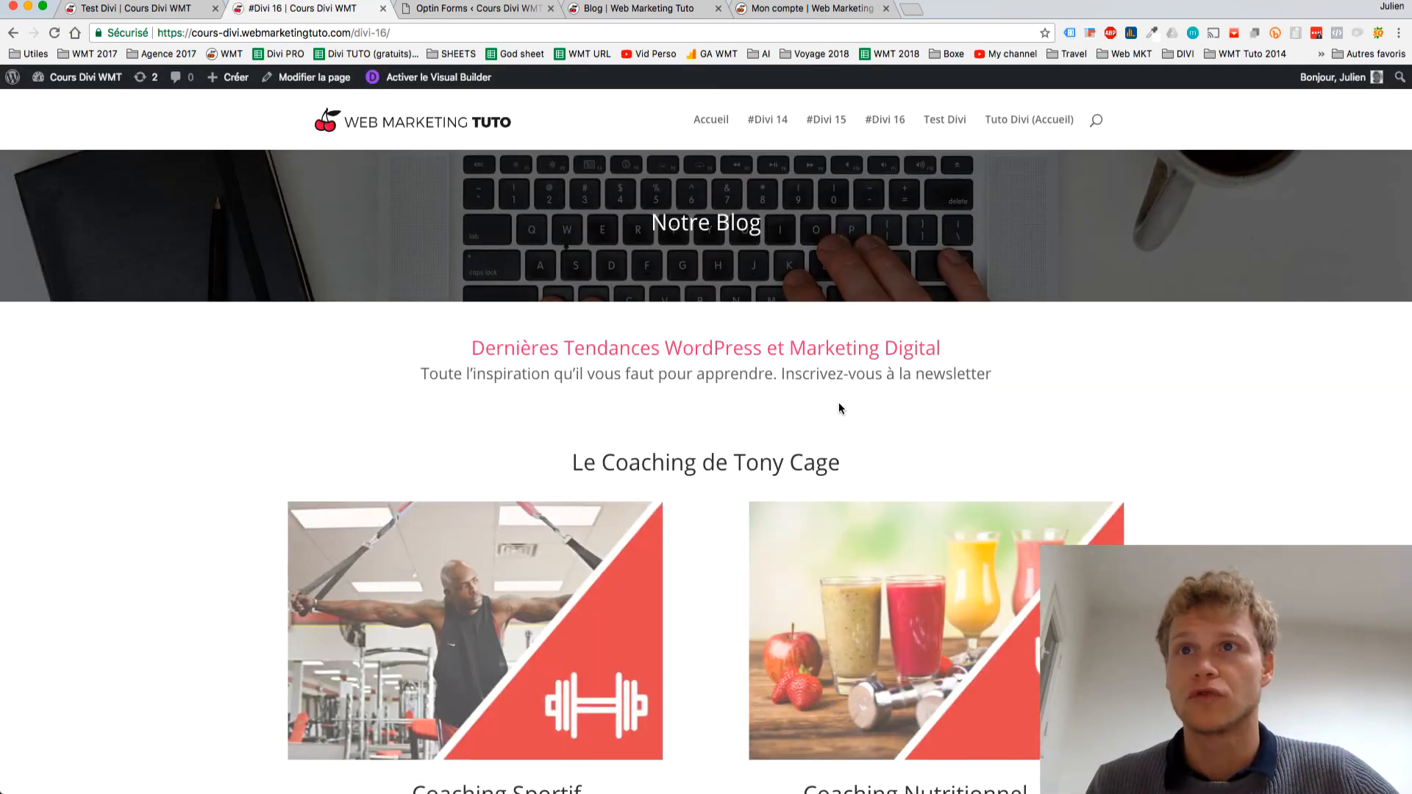
pyautogui.scroll(-2, 839, 403)
pyautogui.scroll(-1, 839, 403)
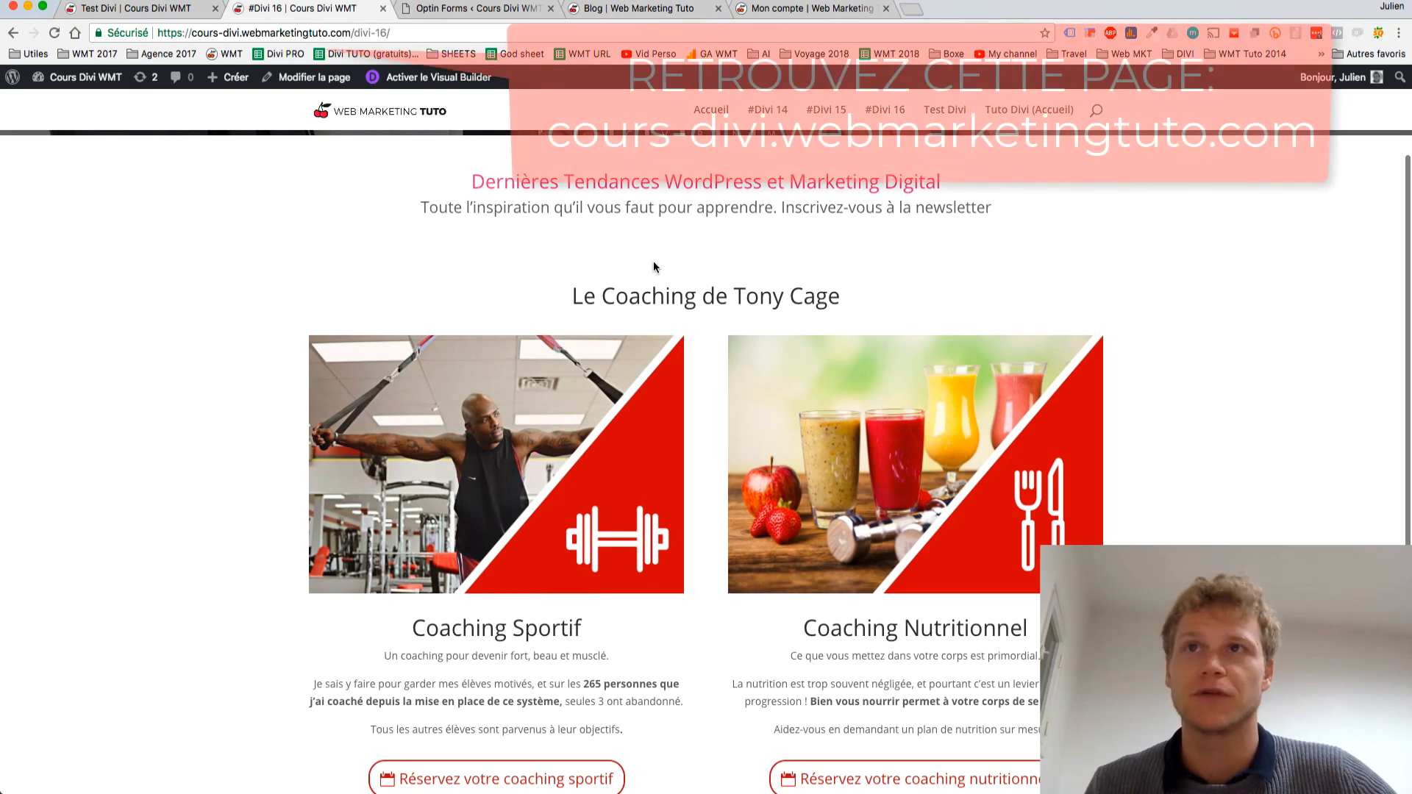
pyautogui.scroll(-2, 653, 266)
pyautogui.scroll(-5, 653, 262)
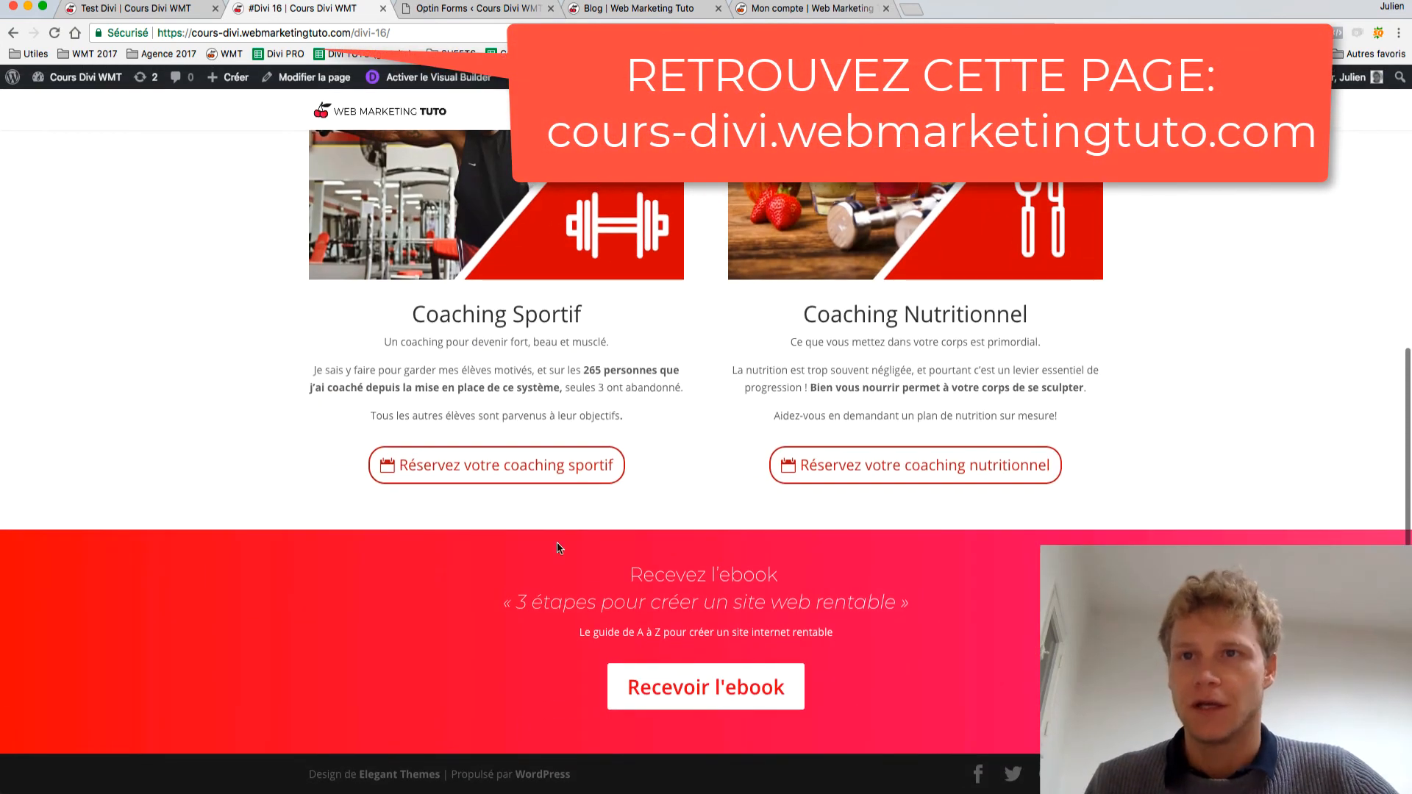
pyautogui.click(703, 690)
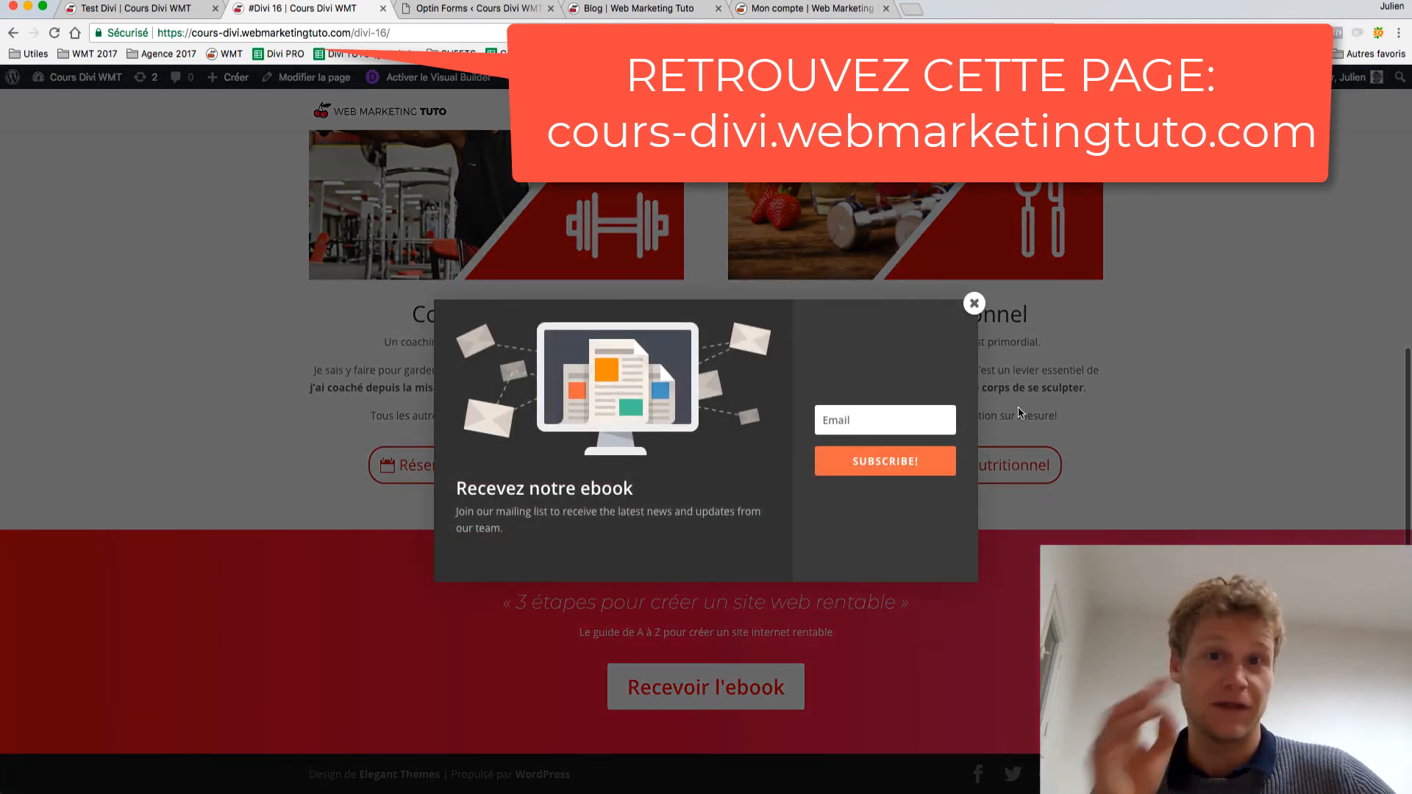
pyautogui.click(975, 302)
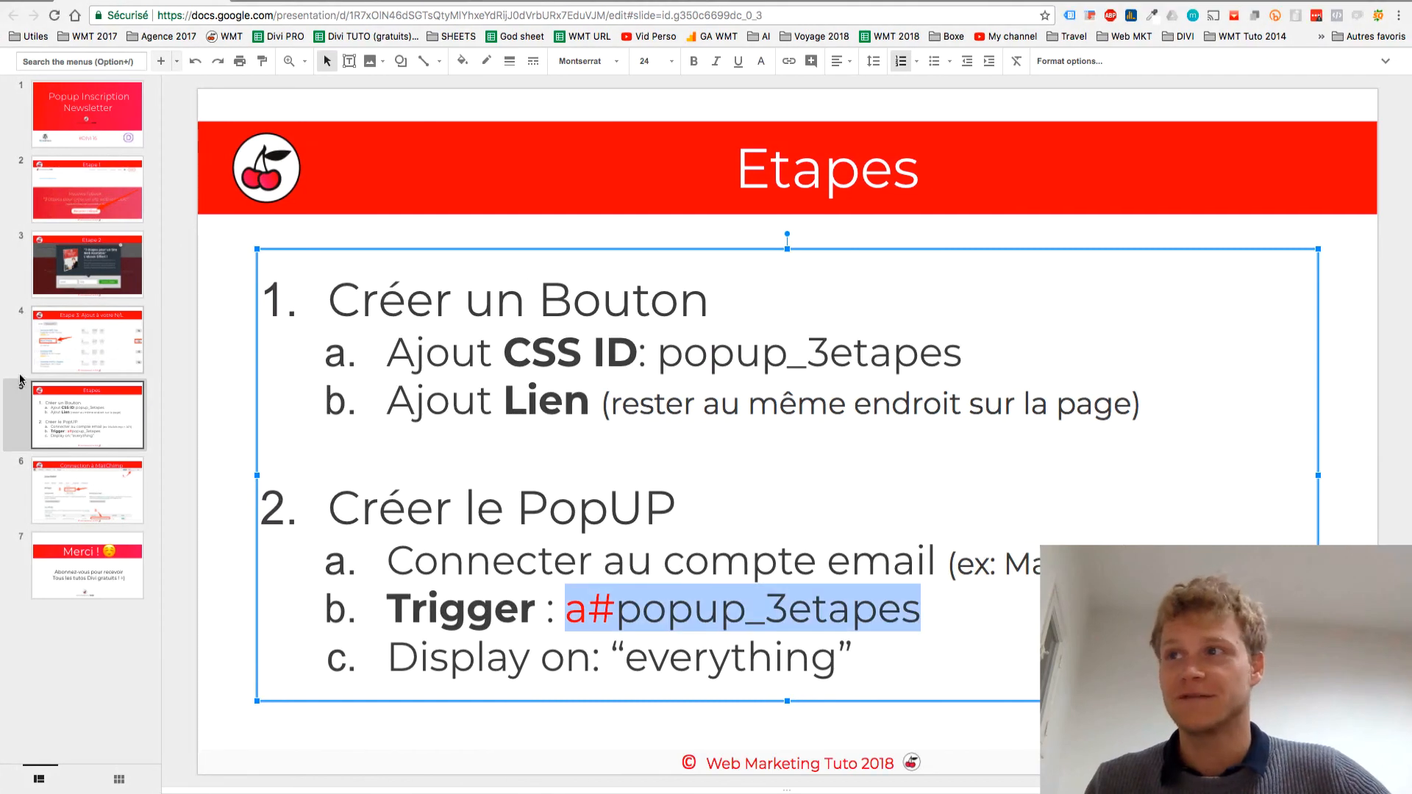
# Switch to Google Slides and show the closing "Merci !" slide.
pyautogui.click(106, 489)
pyautogui.click(63, 572)
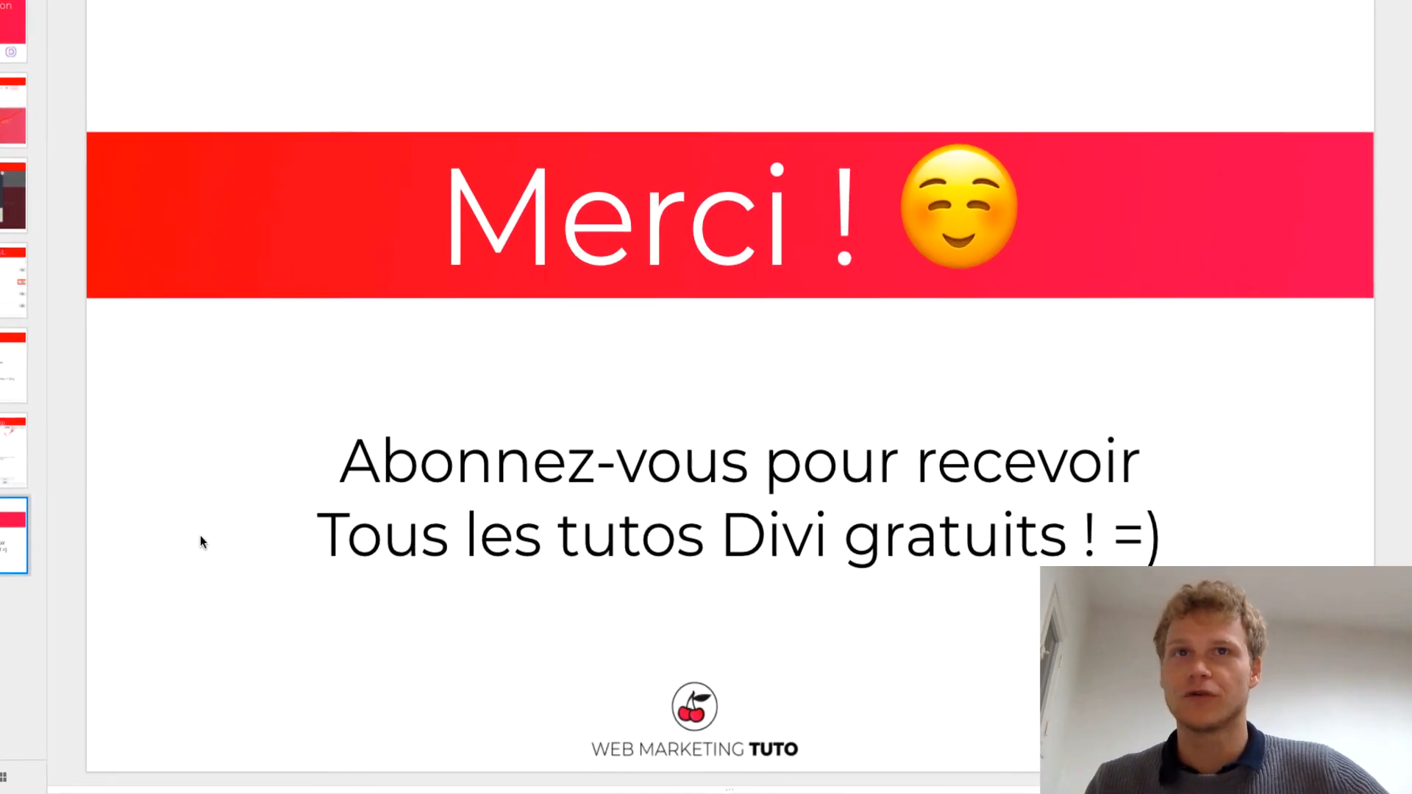